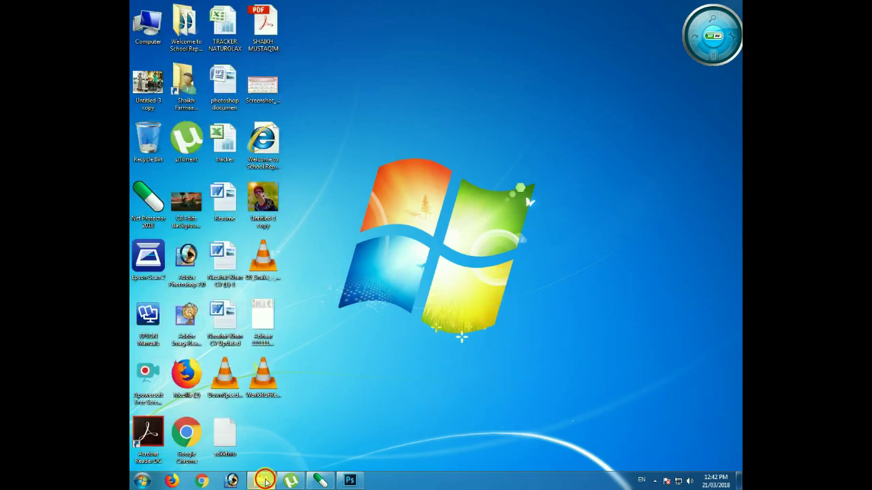
# Step: Open DSC_0007 from F:\editing in Adobe Photoshop using Open With
pyautogui.click(406, 88)
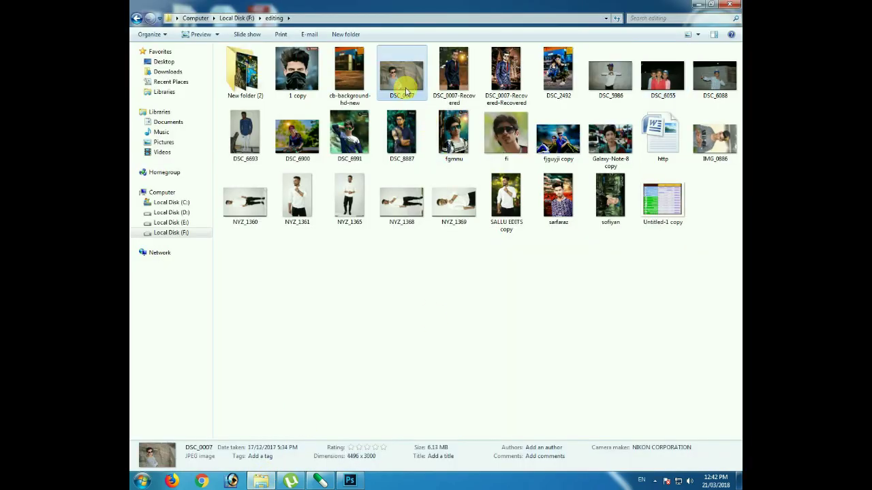
pyautogui.doubleClick(402, 76)
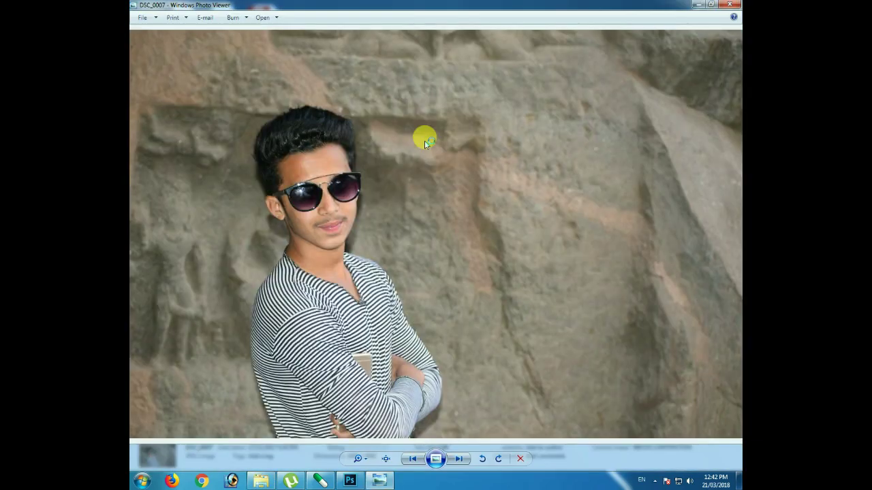
pyautogui.rightClick(419, 135)
pyautogui.moveTo(476, 139)
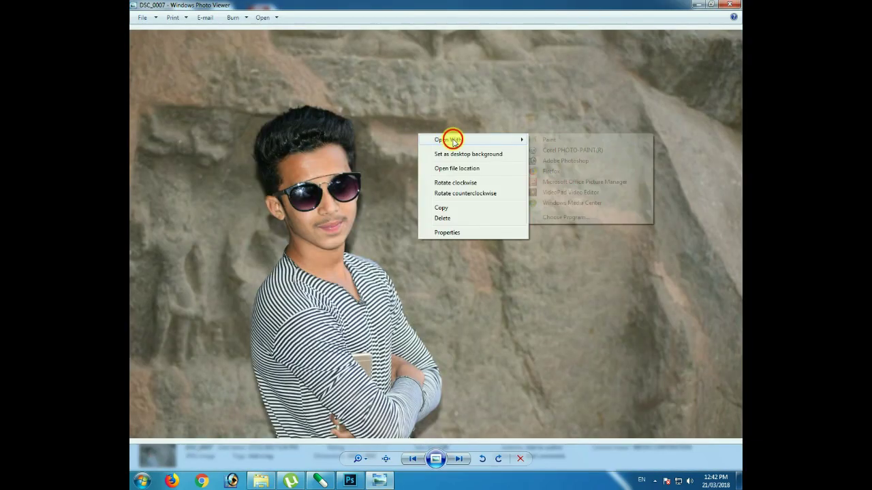
pyautogui.click(551, 158)
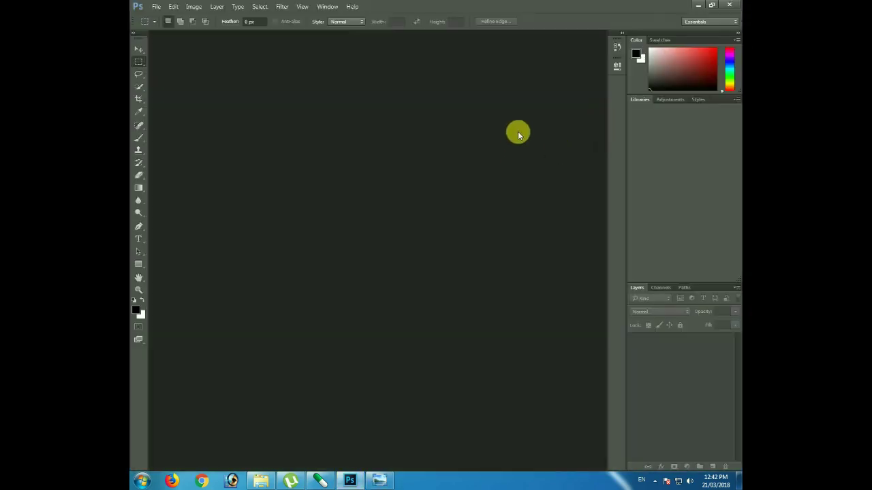
# Step: Close Windows Photo Viewer and return to the empty Photoshop workspace
pyautogui.click(698, 6)
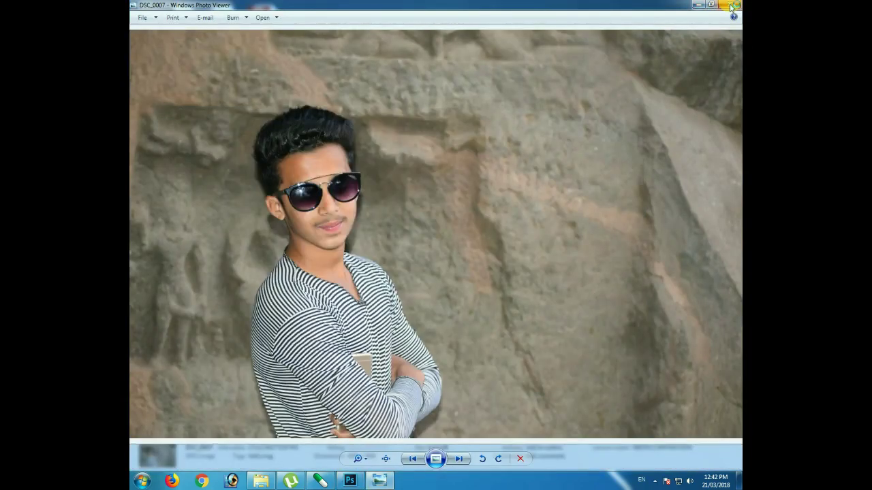
pyautogui.click(728, 6)
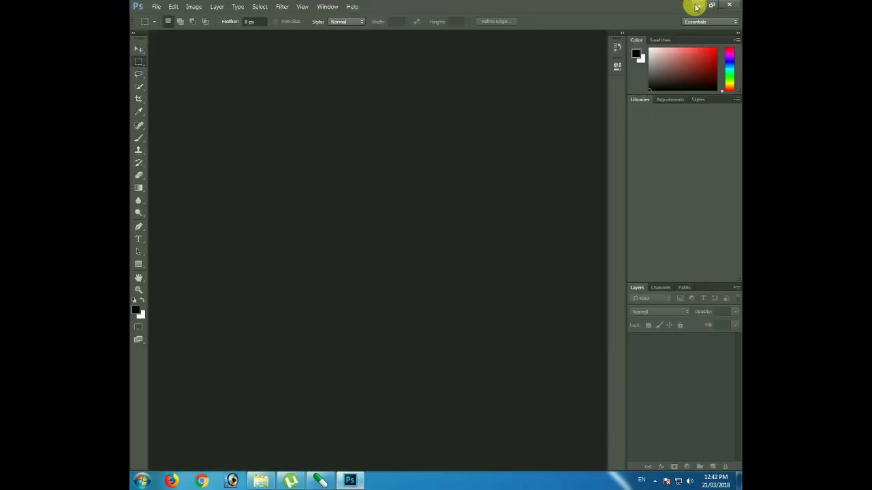
pyautogui.click(697, 5)
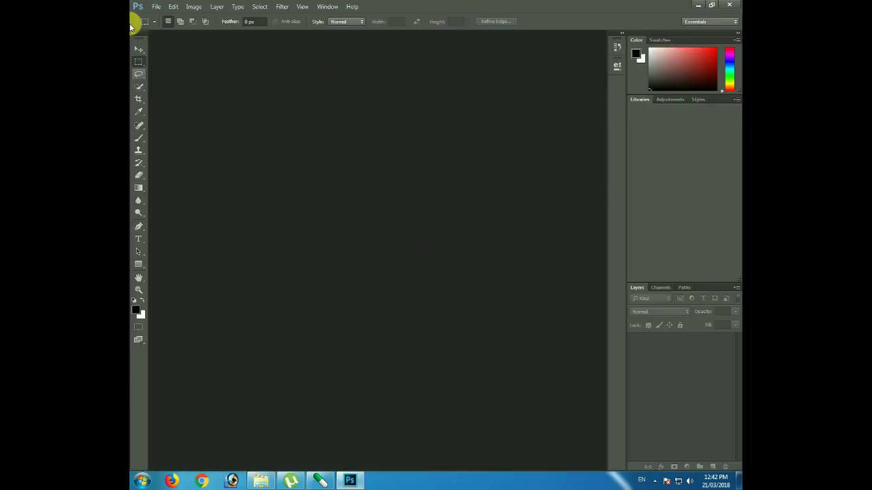
pyautogui.click(156, 6)
# Step: Open DSC_0007 from Local Disk (F:) > editing and begin a Quick Selection
pyautogui.click(245, 27)
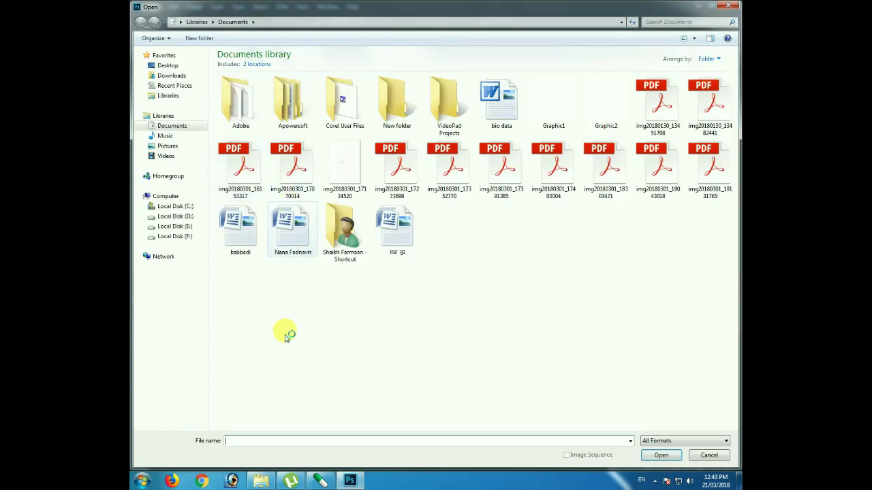
pyautogui.click(174, 236)
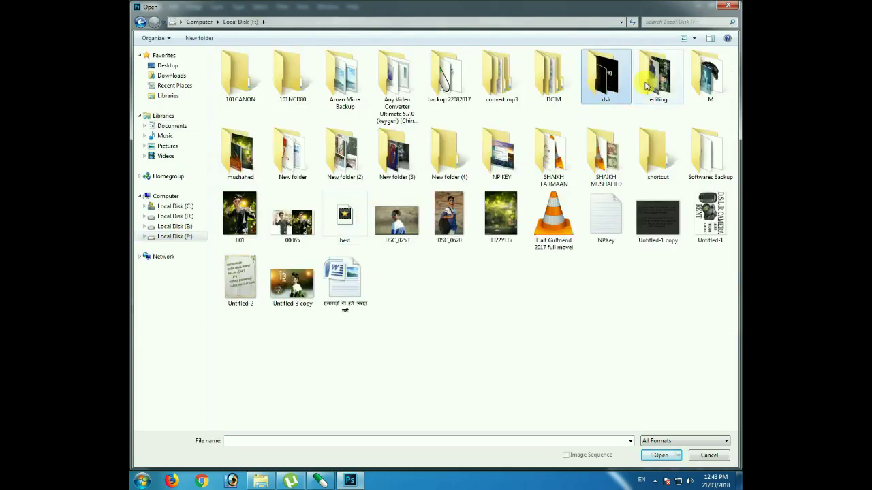
pyautogui.doubleClick(657, 79)
pyautogui.doubleClick(397, 80)
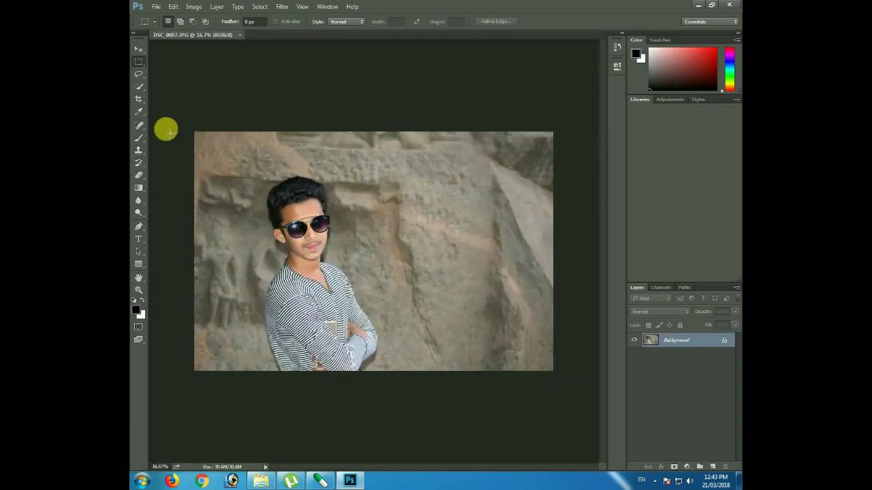
pyautogui.click(140, 87)
pyautogui.moveTo(209, 143); pyautogui.dragTo(224, 189)
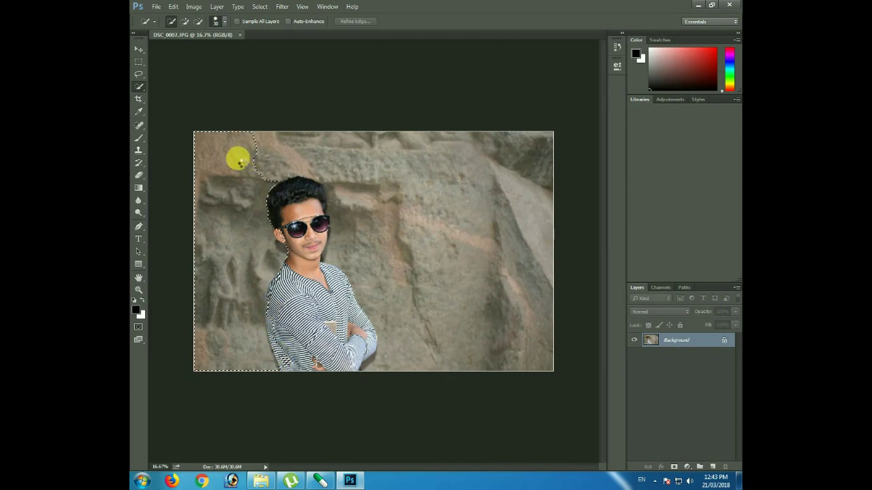
# Step: Try a first quick selection around the boy, then deselect to start over
pyautogui.moveTo(239, 159); pyautogui.dragTo(353, 169)
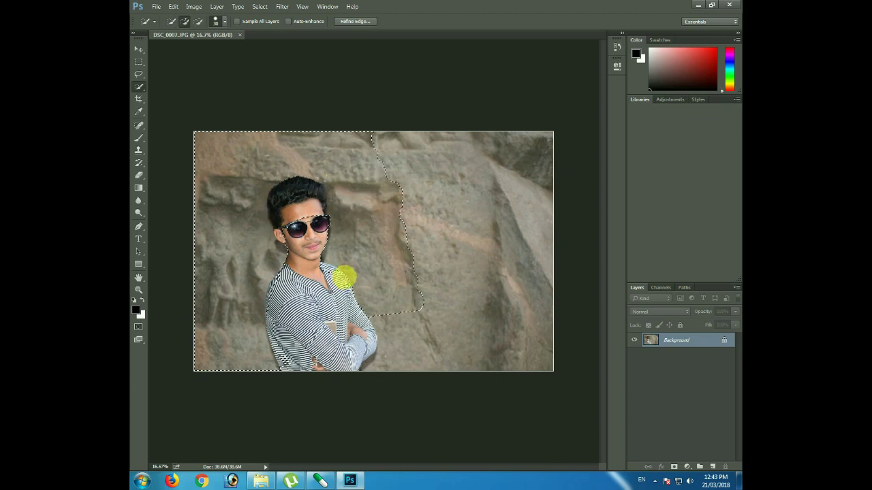
pyautogui.keyDown('alt'); pyautogui.click(367, 300); pyautogui.keyUp('alt')
pyautogui.hotkey('ctrl', 'd')
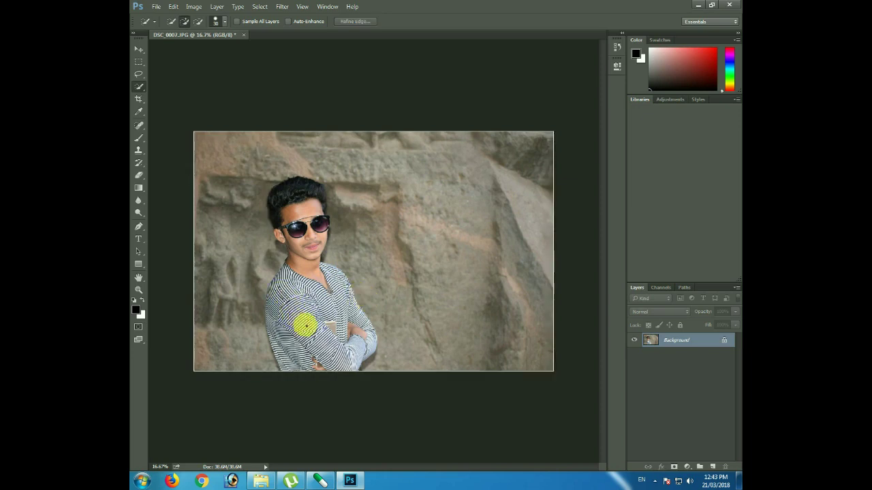
# Step: Quick-select the boy's head, zoom in, and Alt-subtract the area beside his ear and neck
pyautogui.moveTo(279, 204); pyautogui.dragTo(295, 235)
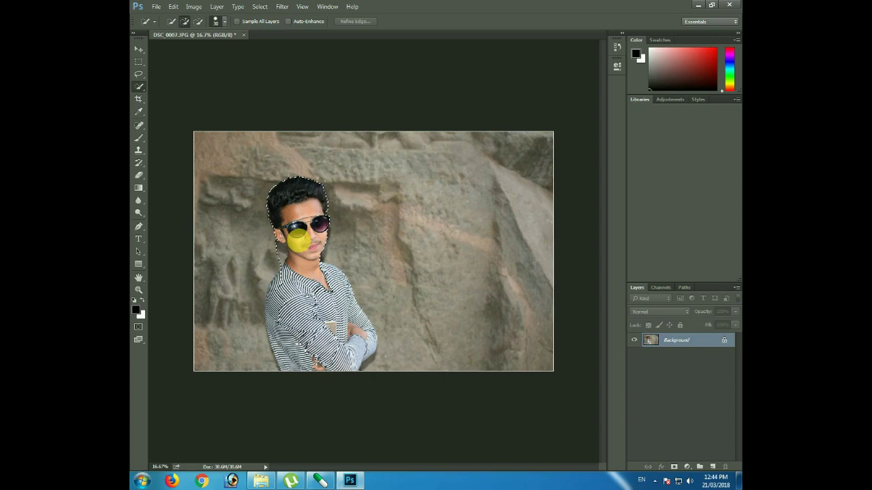
pyautogui.hotkey('ctrl', '+')
pyautogui.hotkey('ctrl', '+')
pyautogui.hotkey('ctrl', '+')
pyautogui.moveTo(259, 241); pyautogui.dragTo(379, 202)
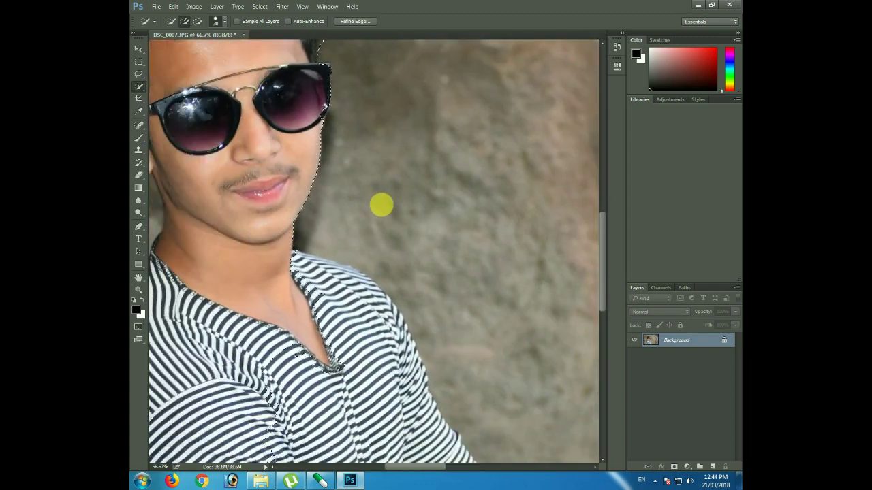
pyautogui.moveTo(296, 140); pyautogui.dragTo(380, 165)
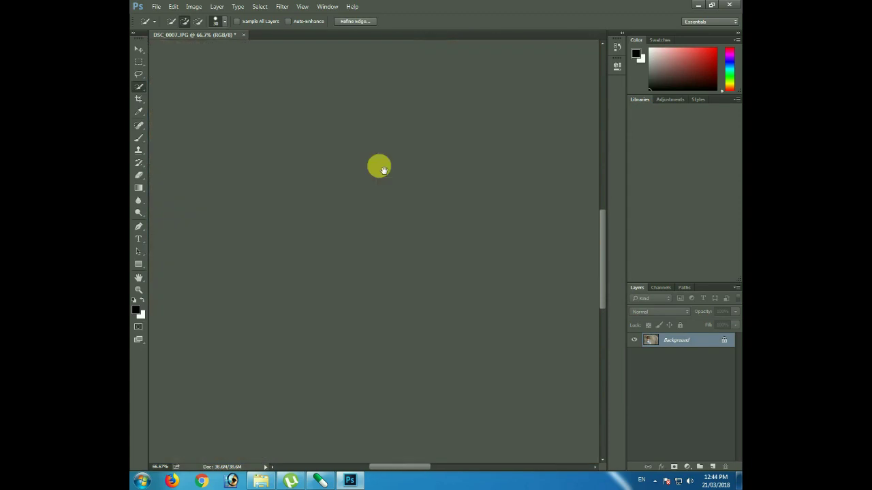
pyautogui.press('alt')
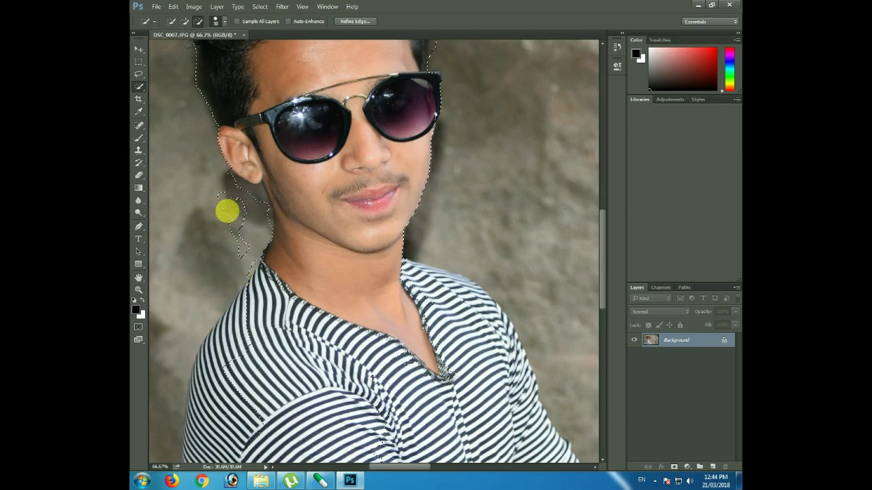
pyautogui.moveTo(238, 200)
pyautogui.mouseDown()
pyautogui.moveTo(233, 169)
pyautogui.moveTo(233, 272)
pyautogui.mouseUp()
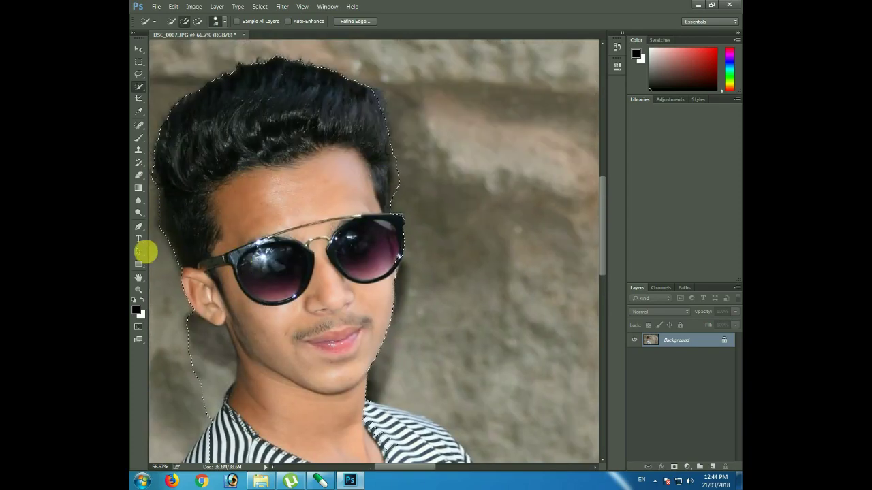
pyautogui.click(138, 227)
pyautogui.click(393, 205)
# Step: Start a pen path around the head, then discard it and reframe the view
pyautogui.click(393, 105)
pyautogui.click(439, 104)
pyautogui.click(464, 172)
pyautogui.press('BackSpace')
pyautogui.press('BackSpace')
pyautogui.moveTo(415, 218); pyautogui.dragTo(445, 117)
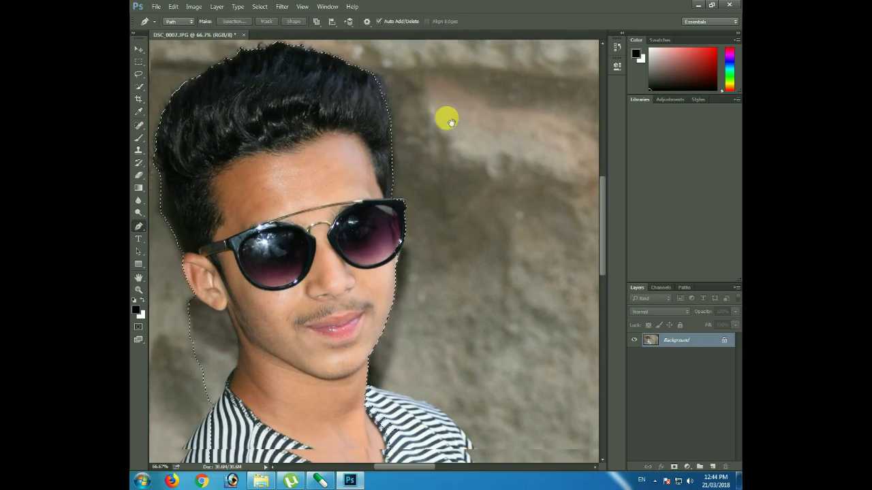
# Step: Trace the path from the ear down the jawline to the collar and neck
pyautogui.click(224, 206)
pyautogui.click(252, 210)
pyautogui.click(267, 243)
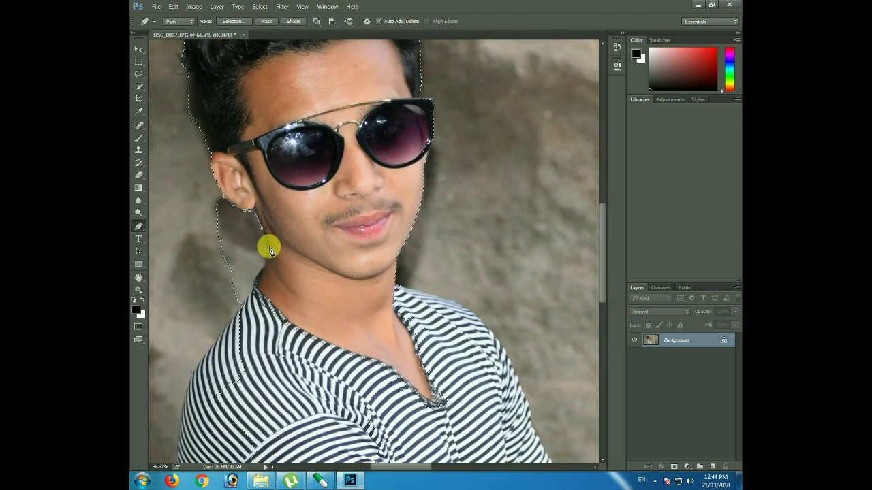
pyautogui.click(239, 304)
pyautogui.moveTo(258, 272); pyautogui.dragTo(280, 235)
pyautogui.click(225, 256)
pyautogui.moveTo(202, 193); pyautogui.dragTo(197, 156)
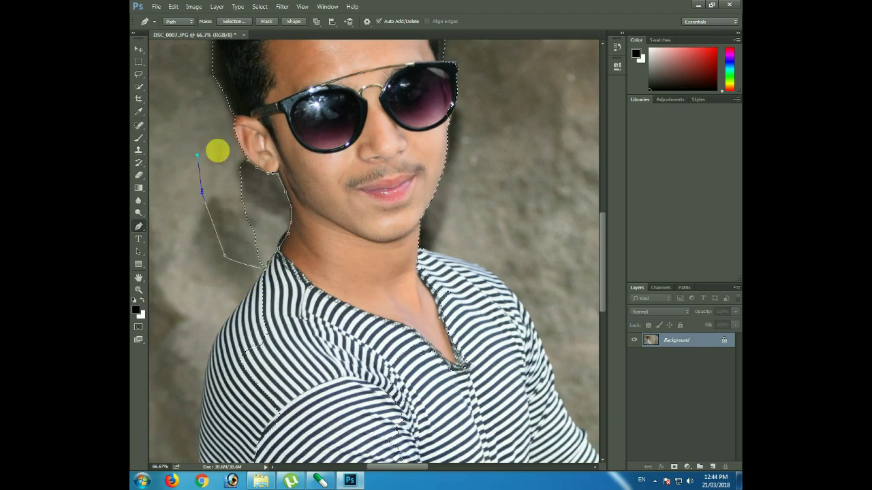
pyautogui.press('Escape')
# Step: Continue the path down the shirt's left edge and along the image bottom
pyautogui.scroll(-3, 261, 155)
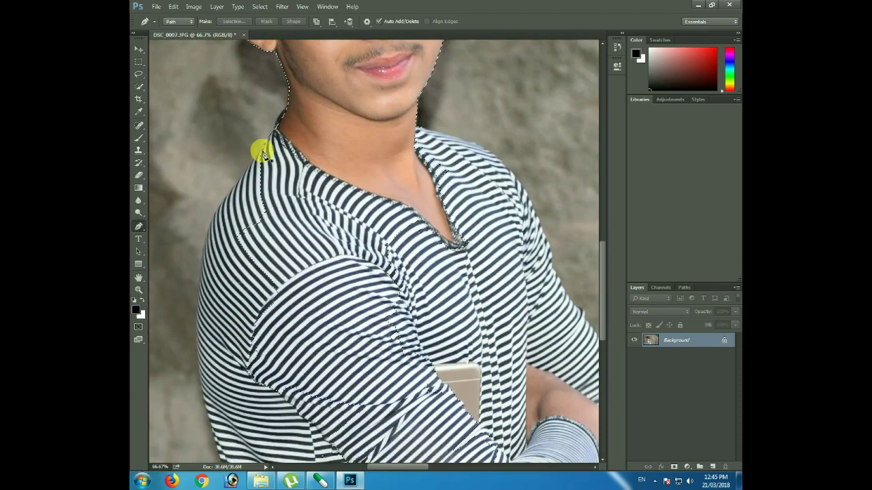
pyautogui.scroll(-1, 265, 140)
pyautogui.click(242, 170)
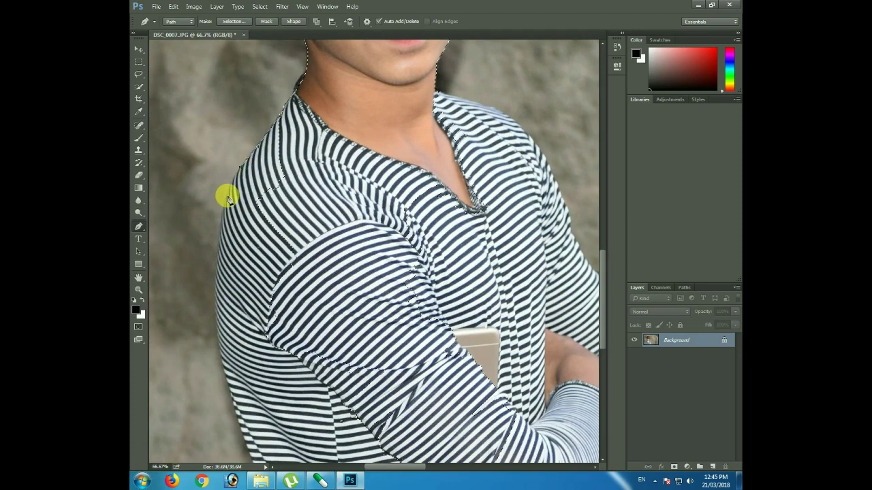
pyautogui.scroll(-1, 241, 167)
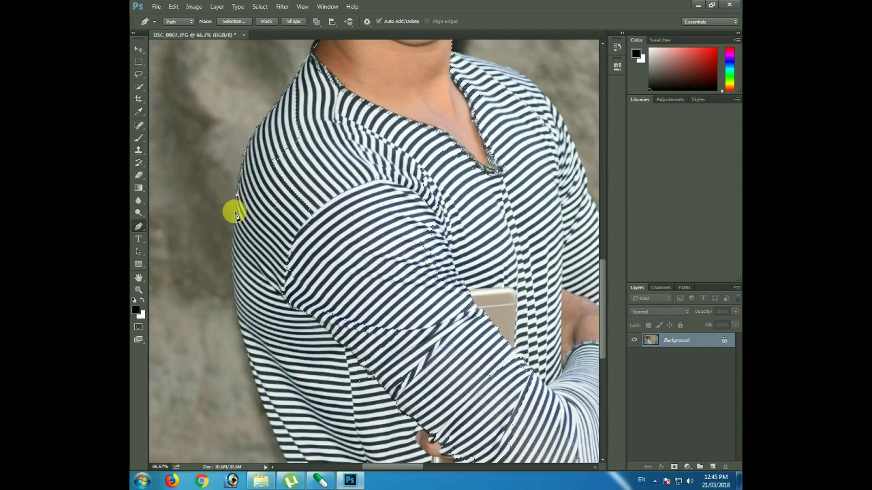
pyautogui.scroll(-1, 237, 204)
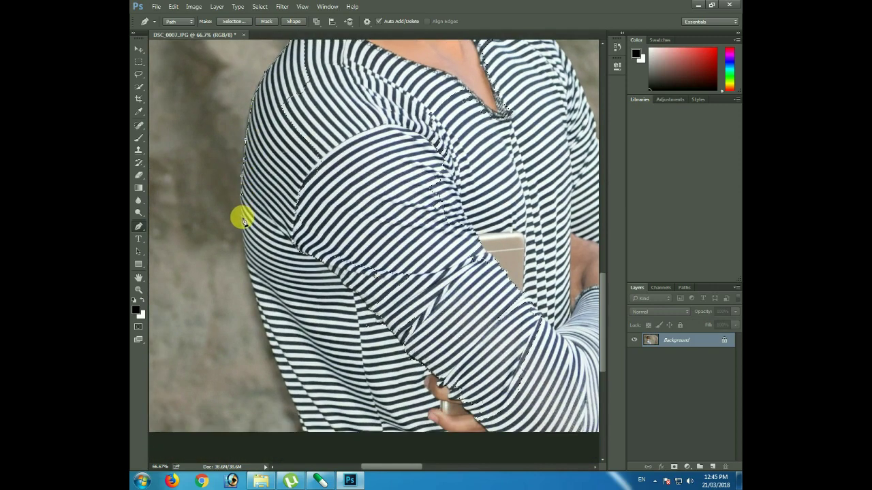
pyautogui.click(246, 262)
pyautogui.click(251, 288)
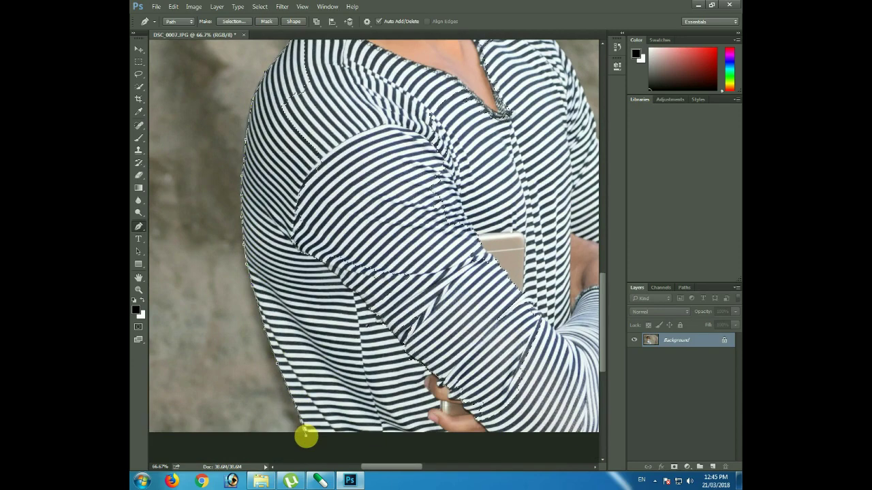
pyautogui.moveTo(389, 438); pyautogui.dragTo(304, 379)
pyautogui.click(512, 394)
pyautogui.click(524, 376)
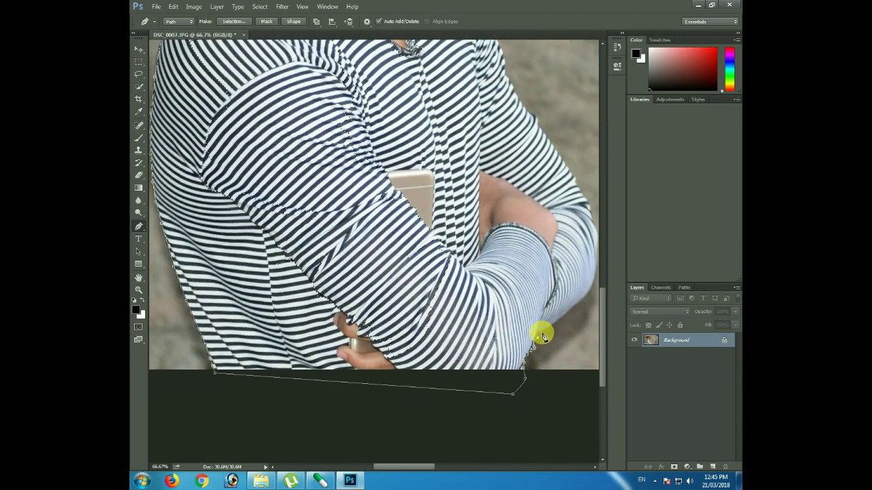
# Step: Extend the path up the right arm's edge to the upper arm
pyautogui.moveTo(538, 333); pyautogui.dragTo(510, 359)
pyautogui.click(511, 351)
pyautogui.click(538, 338)
pyautogui.click(549, 311)
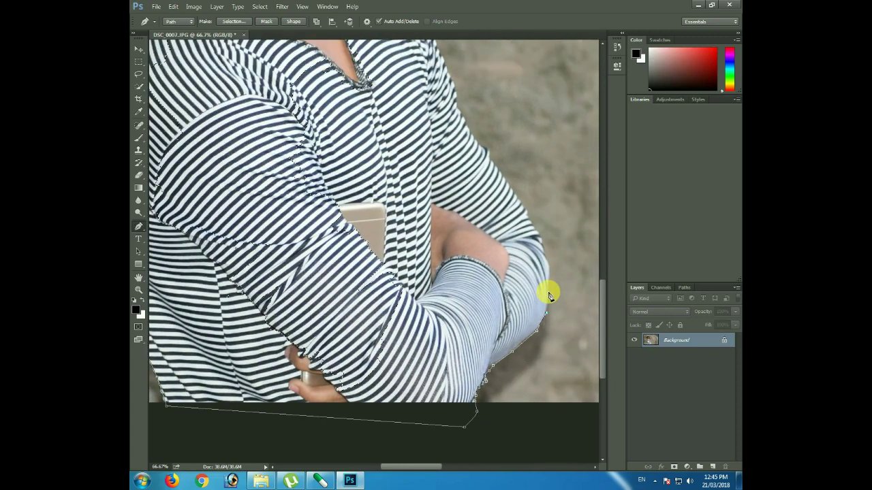
pyautogui.moveTo(551, 262); pyautogui.dragTo(553, 286)
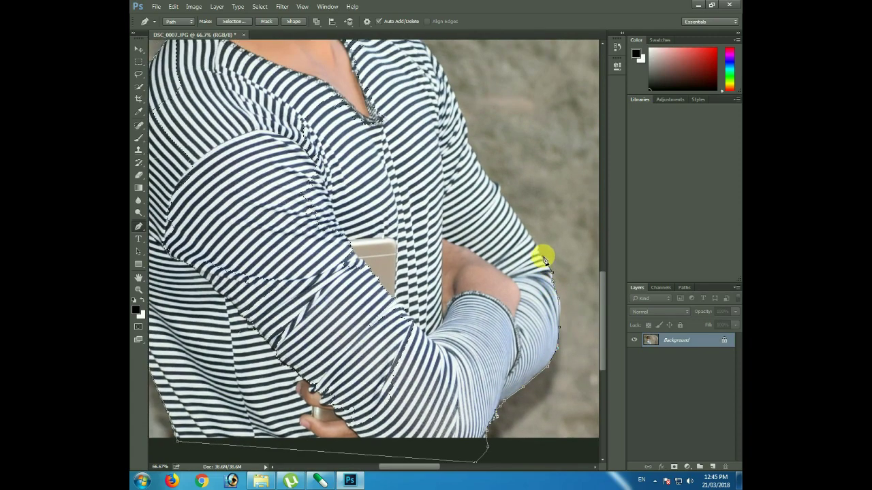
pyautogui.moveTo(522, 237); pyautogui.dragTo(547, 283)
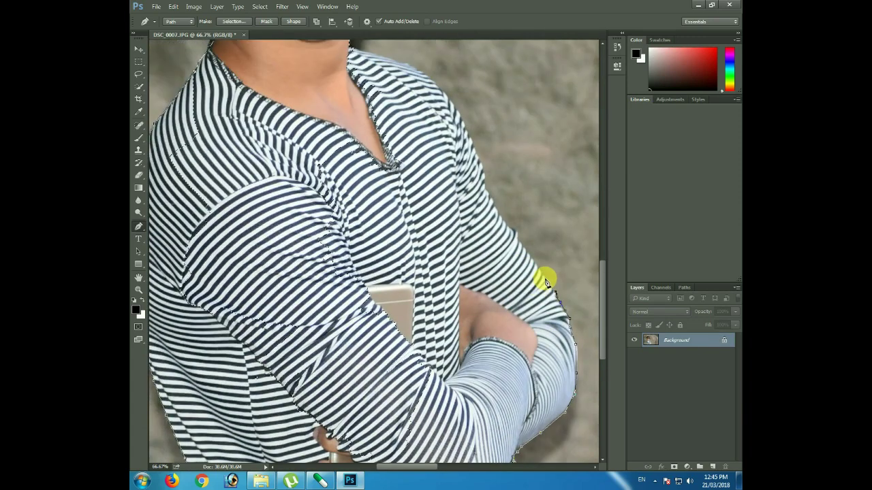
pyautogui.click(516, 231)
pyautogui.moveTo(503, 222); pyautogui.dragTo(512, 251)
pyautogui.click(498, 222)
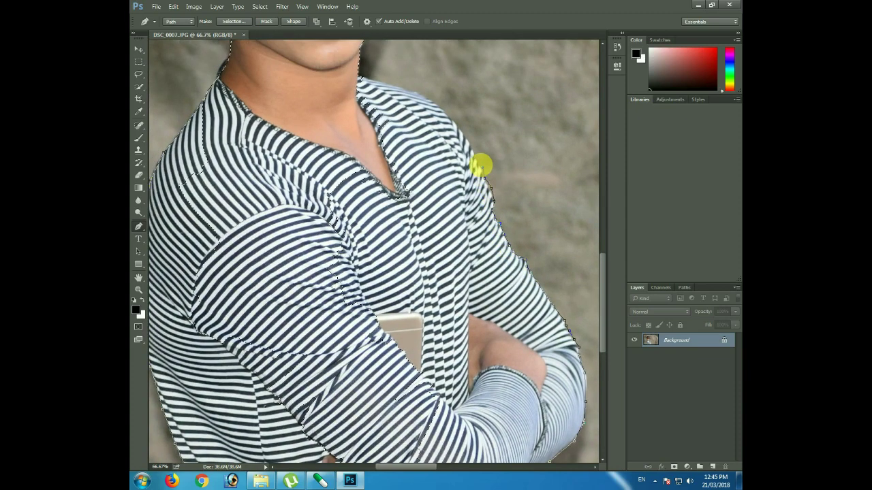
# Step: Close the path over the shoulder and across the neck, then zoom out
pyautogui.moveTo(481, 163); pyautogui.dragTo(488, 197)
pyautogui.click(464, 162)
pyautogui.click(448, 142)
pyautogui.click(374, 117)
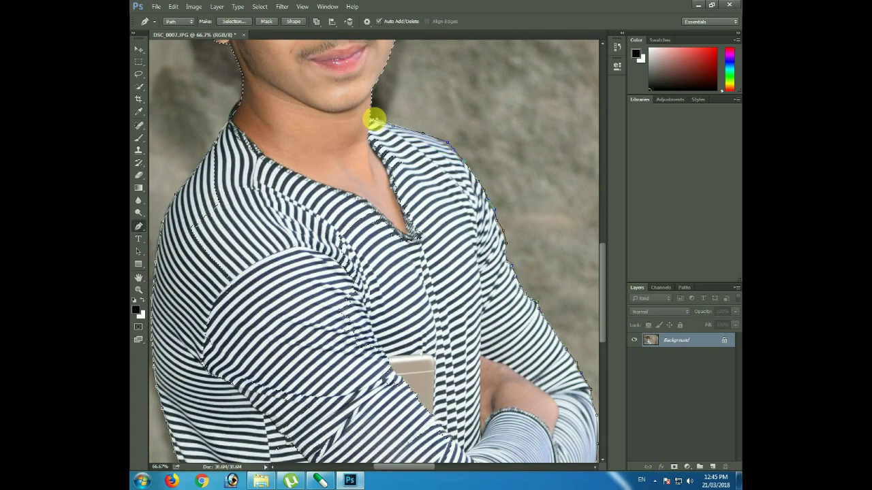
pyautogui.moveTo(315, 165); pyautogui.dragTo(336, 131)
pyautogui.click(254, 91)
pyautogui.hotkey('ctrl', '-')
pyautogui.hotkey('ctrl', '-')
pyautogui.hotkey('ctrl', '-')
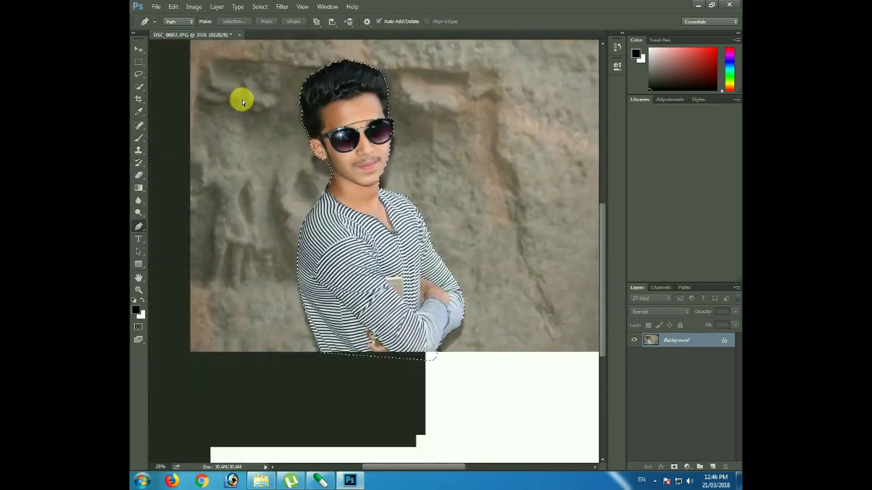
# Step: Load the pen path as a selection and invert it to cover the background
pyautogui.hotkey('ctrl', '-')
pyautogui.hotkey('ctrl', 'Return')
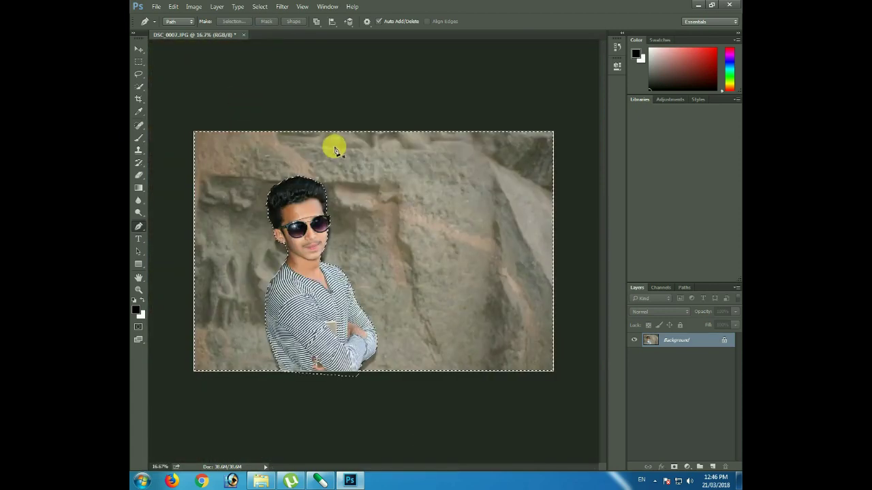
pyautogui.hotkey('ctrl', 'shift', 'i')
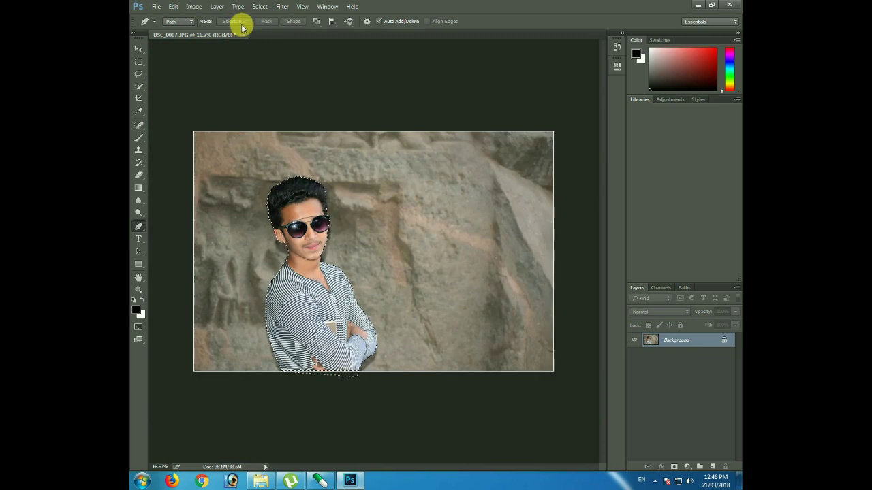
pyautogui.click(260, 7)
pyautogui.click(271, 35)
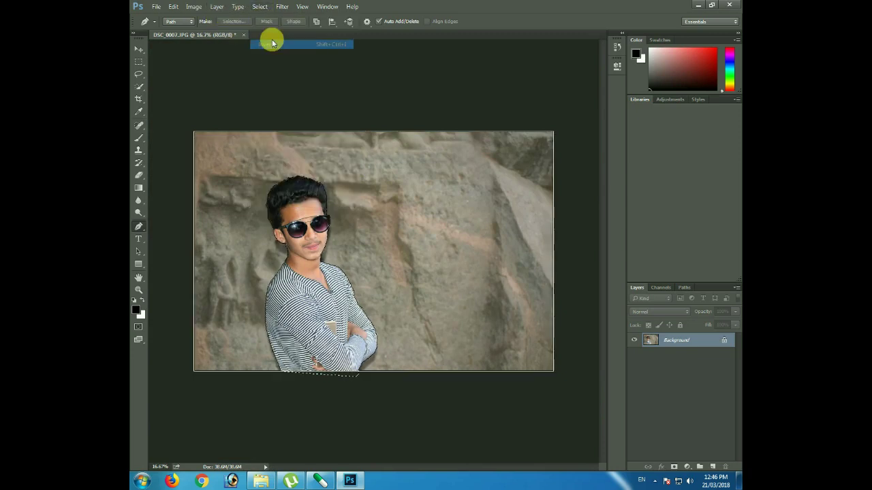
# Step: Convert Background to Layer 0, delete the rock wall, deselect, and show Explorer
pyautogui.doubleClick(654, 343)
pyautogui.click(518, 158)
pyautogui.press('Delete')
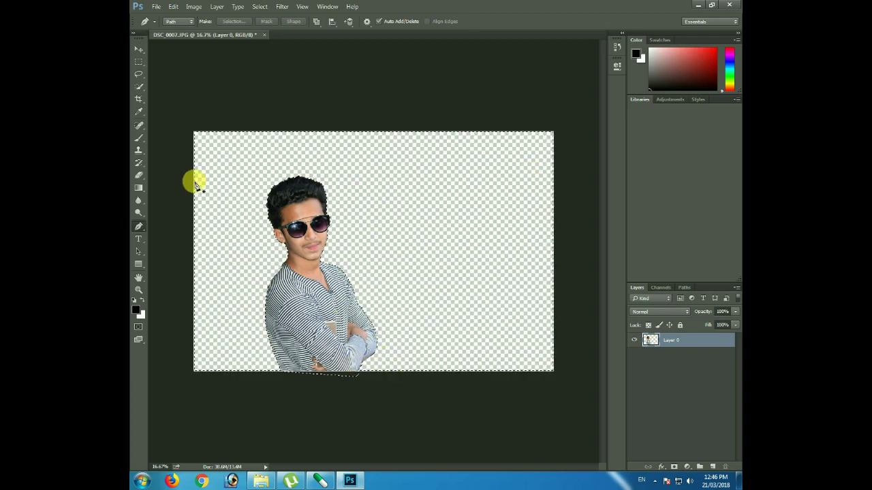
pyautogui.click(140, 61)
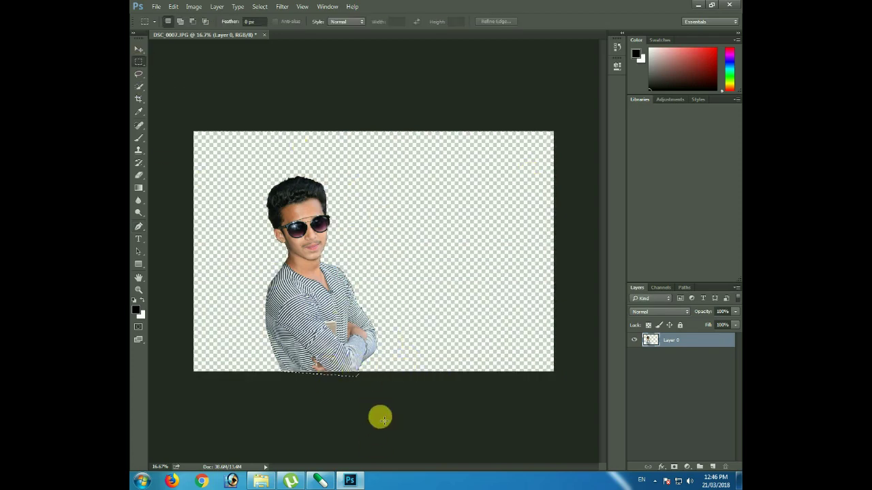
pyautogui.click(362, 352)
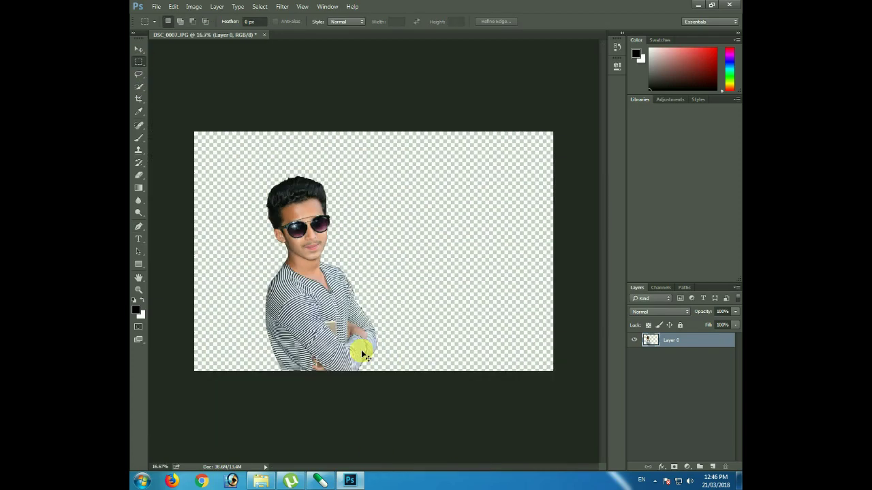
pyautogui.click(347, 481)
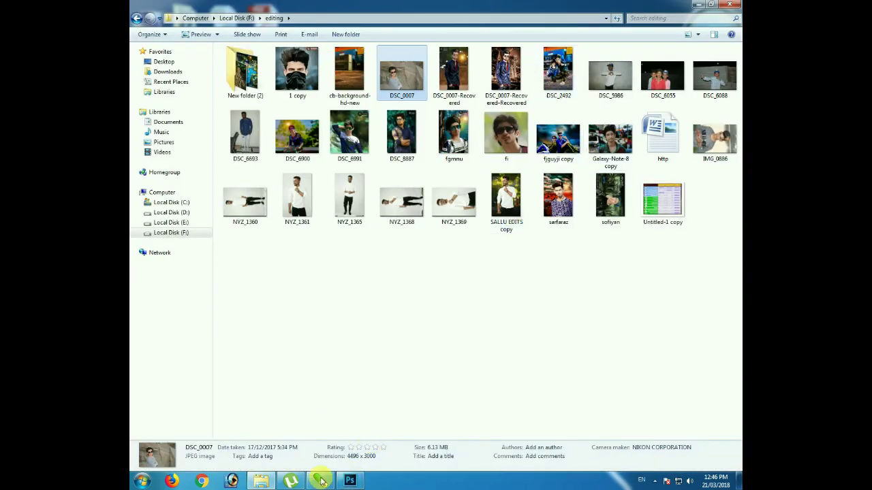
# Step: Restore Photoshop and shift its window to reveal the desktop images
pyautogui.click(349, 481)
pyautogui.click(156, 7)
pyautogui.click(295, 62)
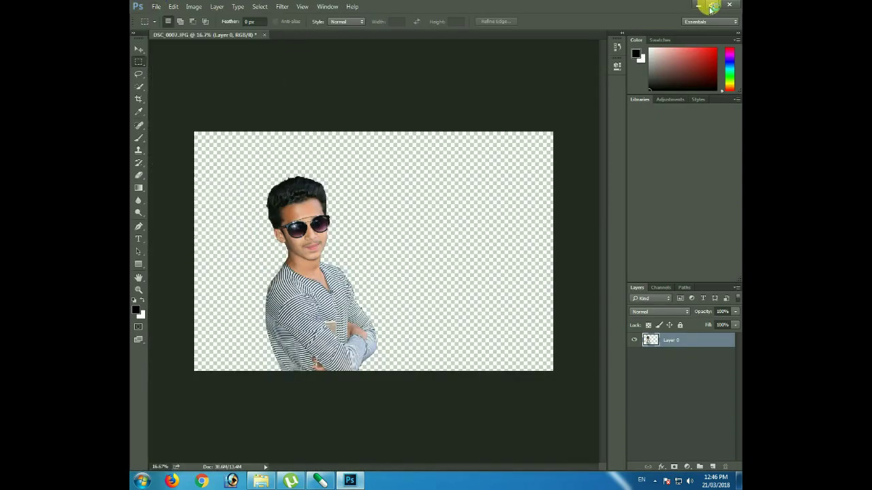
pyautogui.click(711, 6)
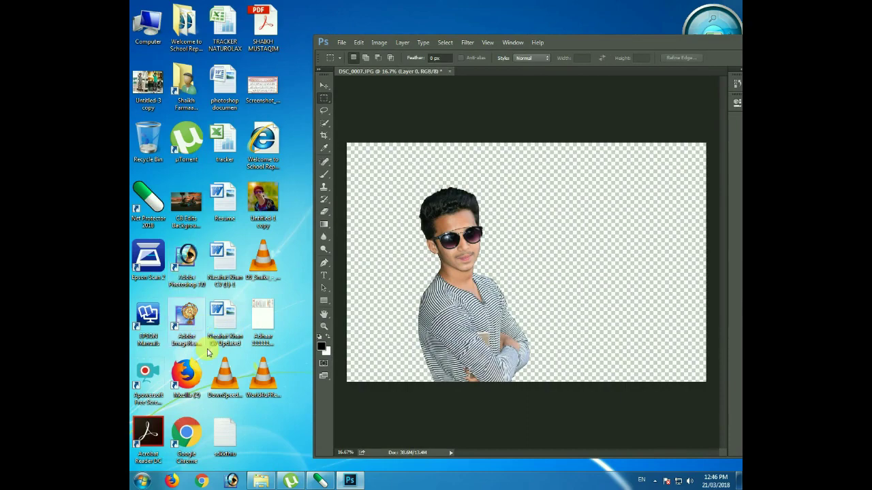
pyautogui.moveTo(574, 42); pyautogui.dragTo(505, 16)
# Step: Drag the sunset car image onto the canvas and stretch it to fill
pyautogui.moveTo(186, 204); pyautogui.dragTo(461, 195)
pyautogui.click(724, 16)
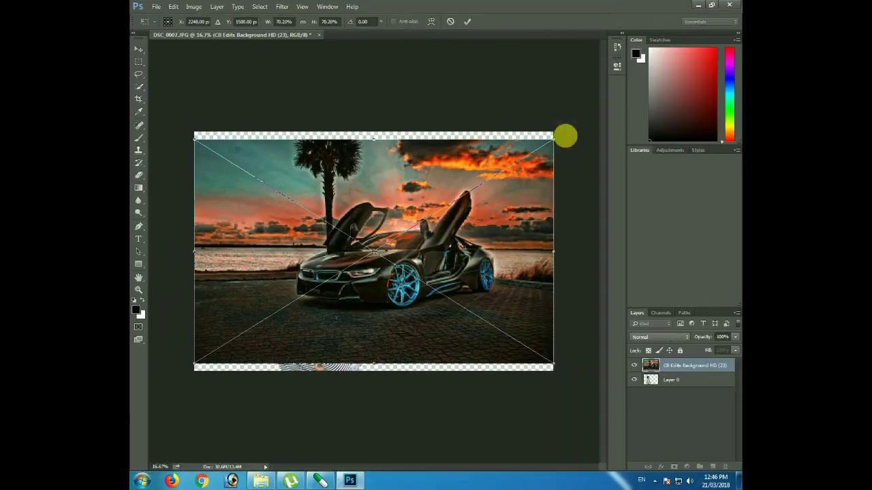
pyautogui.moveTo(565, 136); pyautogui.dragTo(564, 127)
pyautogui.moveTo(196, 368); pyautogui.dragTo(191, 375)
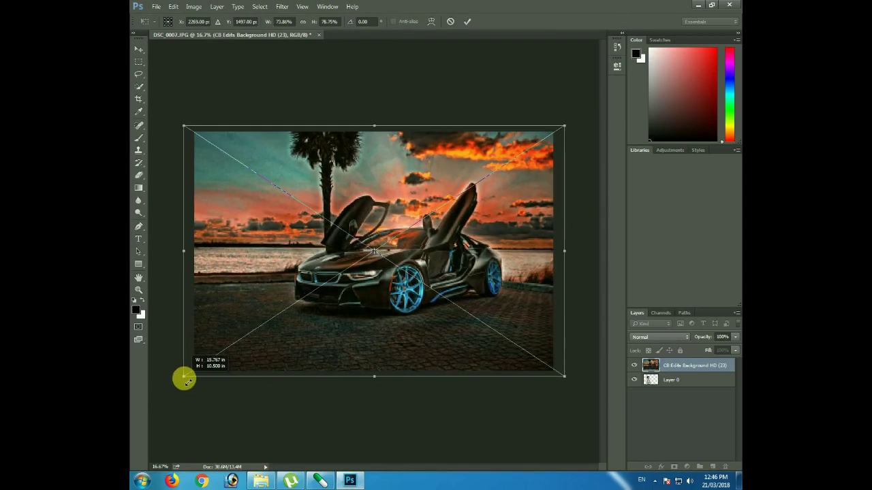
pyautogui.press('Return')
# Step: Copy the car scene to Layer 1, delete the original, and move Layer 0 above it
pyautogui.hotkey('ctrl', 'a')
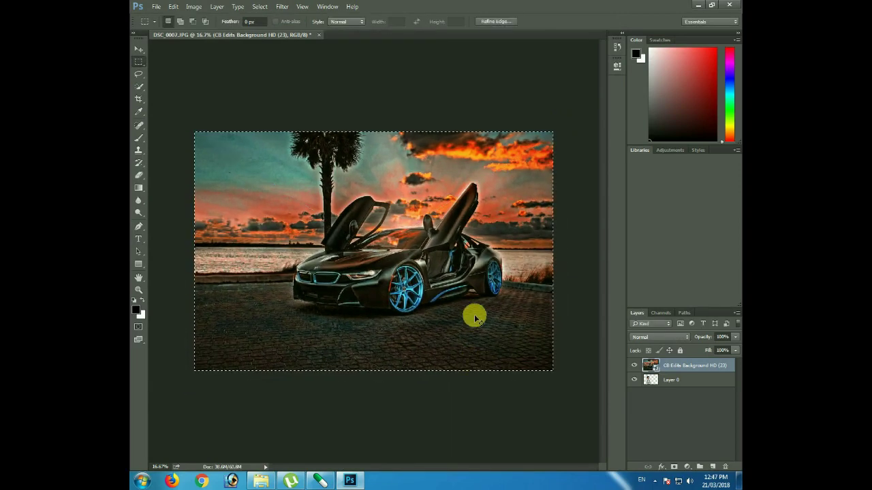
pyautogui.hotkey('ctrl', 'j')
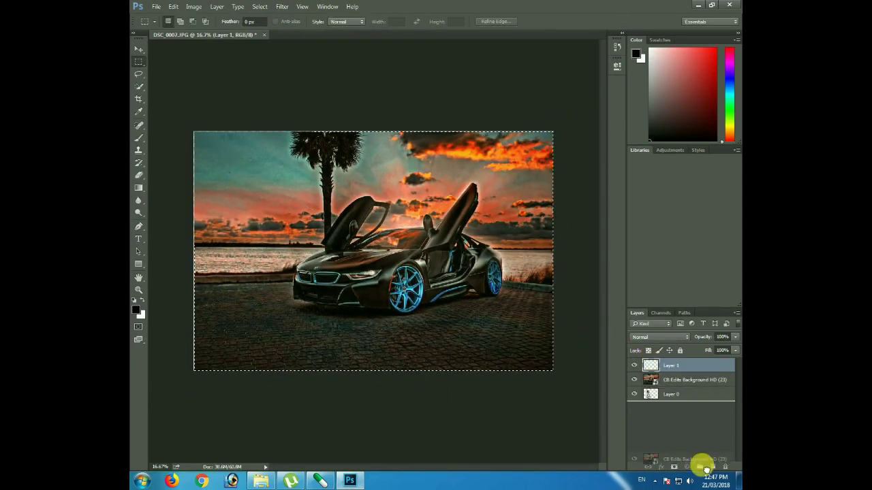
pyautogui.moveTo(650, 380); pyautogui.dragTo(725, 467)
pyautogui.click(666, 380)
pyautogui.moveTo(666, 382); pyautogui.dragTo(661, 360)
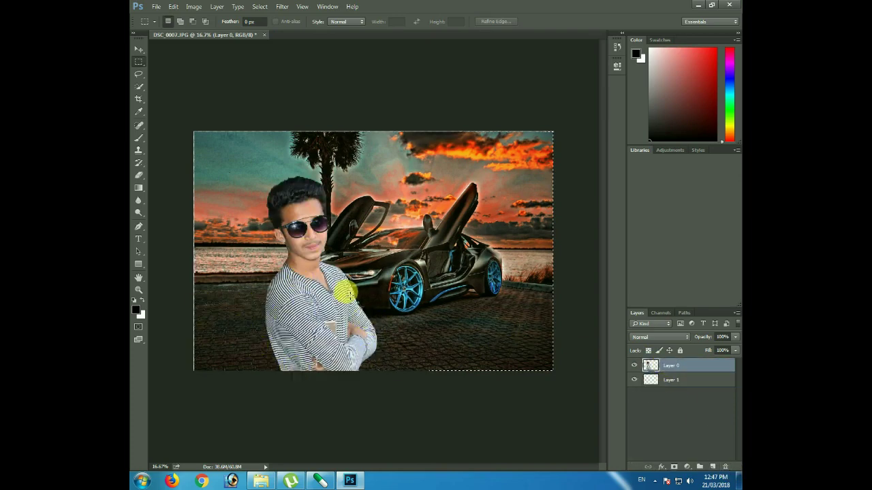
pyautogui.click(669, 380)
# Step: Pull the RGB curve's midpoint down in Curves to darken Layer 1
pyautogui.hotkey('ctrl', 'm')
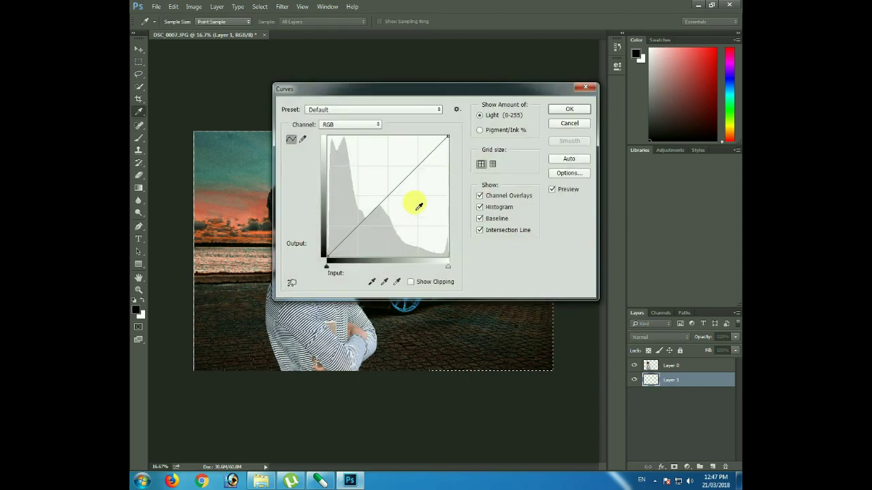
pyautogui.moveTo(387, 87); pyautogui.dragTo(615, 195)
pyautogui.click(613, 304)
pyautogui.moveTo(613, 304); pyautogui.dragTo(618, 310)
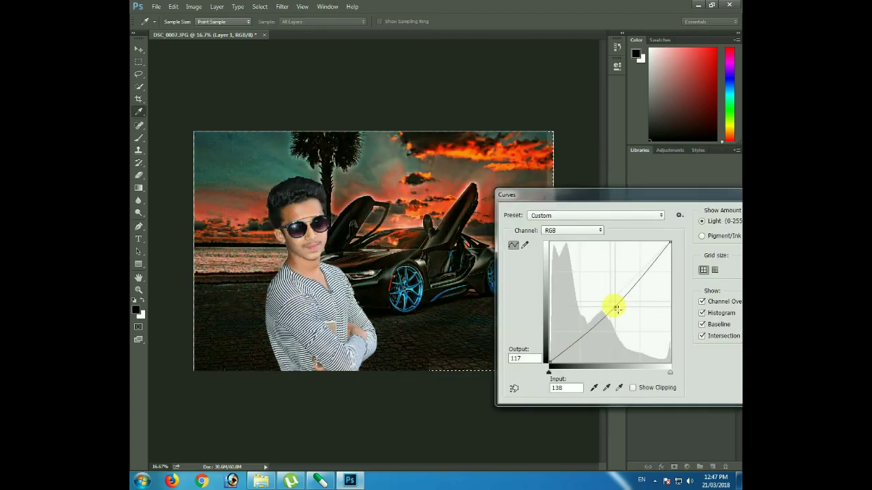
pyautogui.press('Return')
# Step: Open Curves on the boy's layer, cancel without changes, and zoom in on his face
pyautogui.click(669, 366)
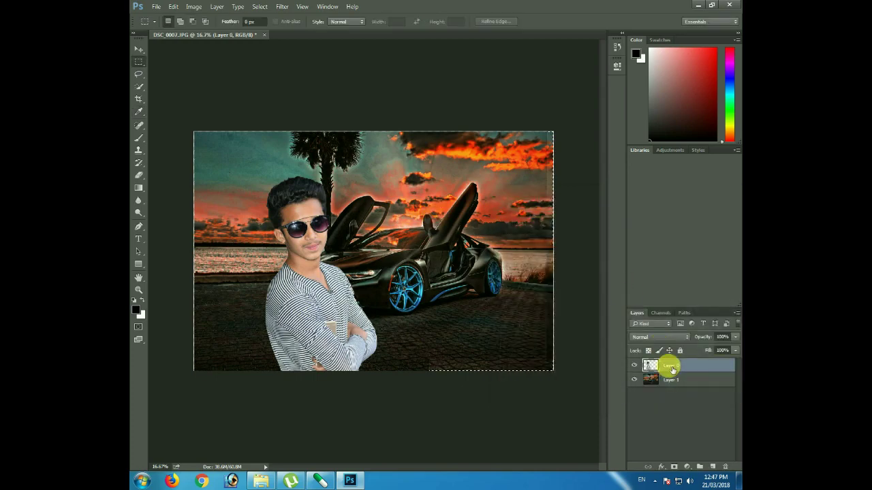
pyautogui.hotkey('ctrl', 'm')
pyautogui.moveTo(388, 92); pyautogui.dragTo(461, 124)
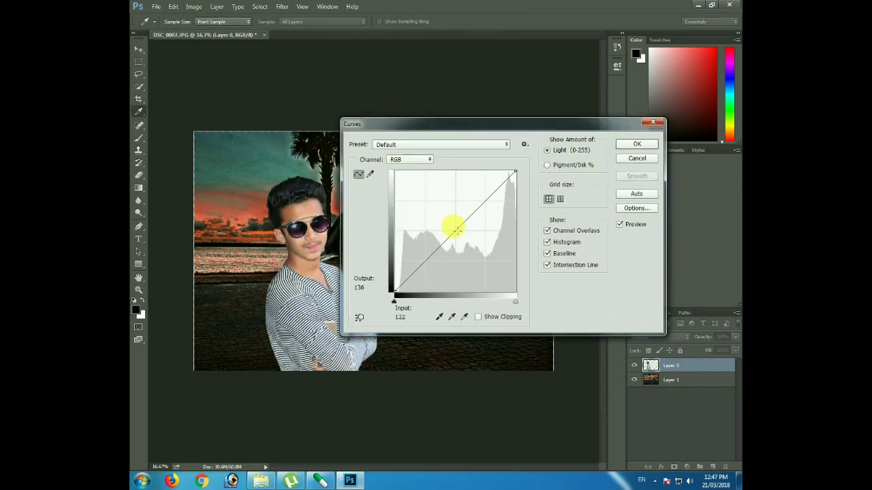
pyautogui.press('Escape')
pyautogui.press('m')
pyautogui.hotkey('ctrl', '+')
pyautogui.hotkey('ctrl', '+')
pyautogui.hotkey('ctrl', '+')
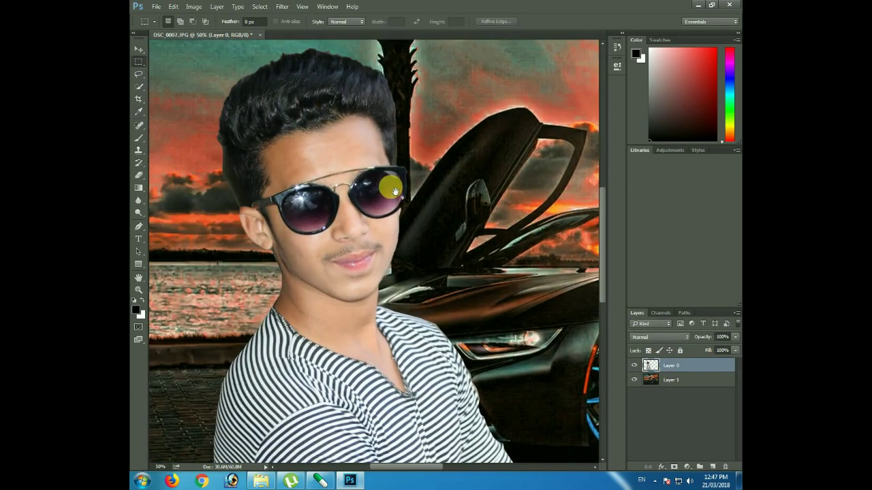
# Step: Open the Camera Raw Filter on the boy's layer, then cancel it
pyautogui.moveTo(394, 192); pyautogui.dragTo(403, 229)
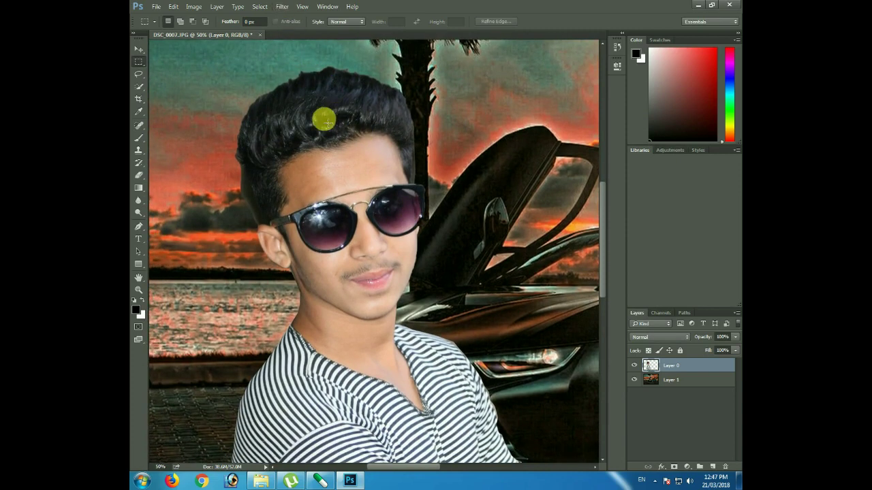
pyautogui.click(283, 7)
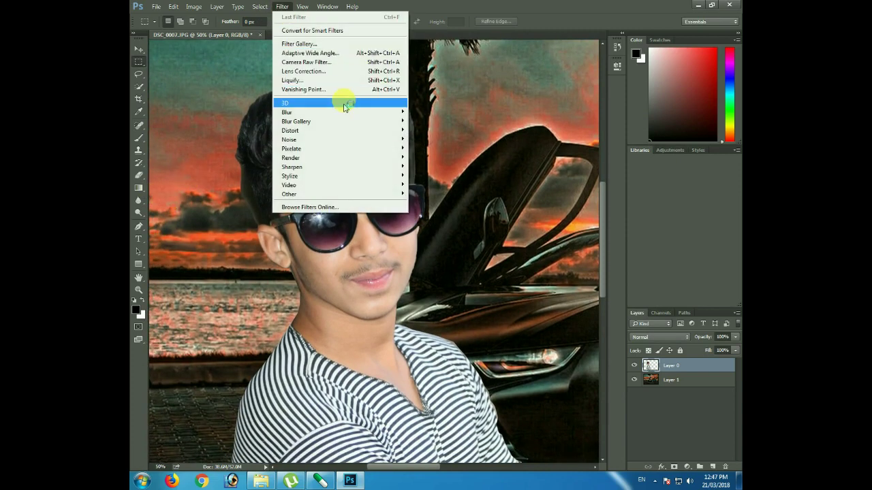
pyautogui.click(334, 64)
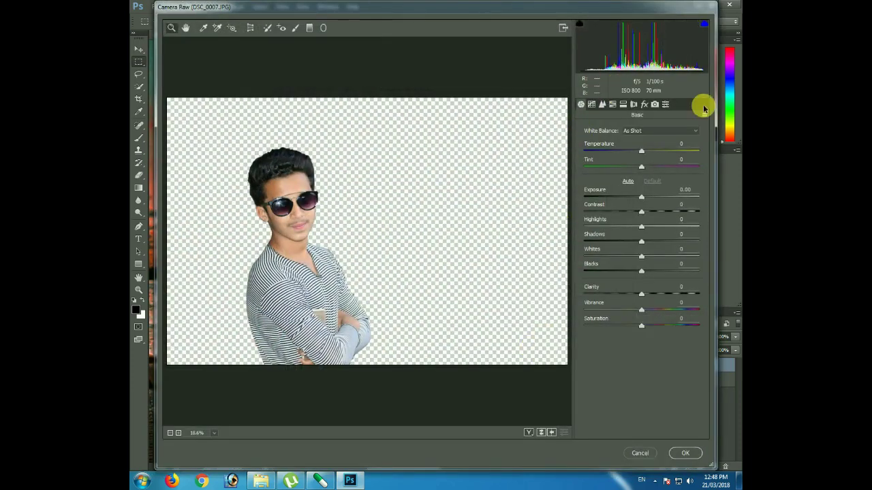
pyautogui.click(640, 454)
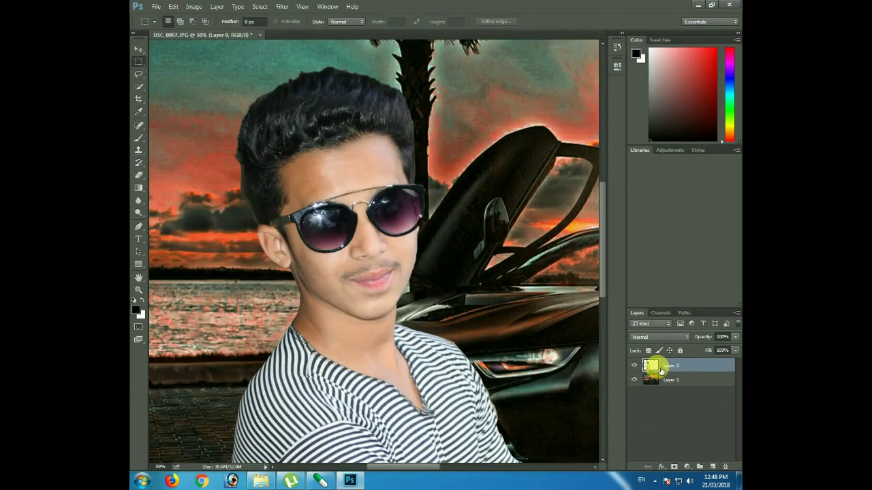
# Step: Duplicate Layer 0 and apply Camera Raw with more contrast, Blacks -46, Clarity +100
pyautogui.moveTo(652, 368); pyautogui.dragTo(713, 467)
pyautogui.click(282, 10)
pyautogui.click(257, 7)
pyautogui.click(282, 7)
pyautogui.click(310, 63)
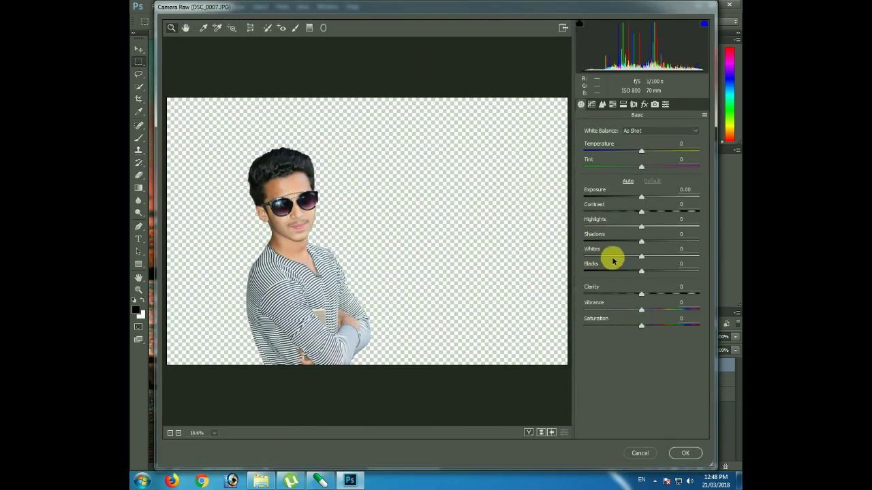
pyautogui.moveTo(641, 271)
pyautogui.mouseDown()
pyautogui.moveTo(582, 268)
pyautogui.moveTo(710, 286)
pyautogui.moveTo(564, 269)
pyautogui.moveTo(615, 271)
pyautogui.mouseUp()
pyautogui.moveTo(641, 212)
pyautogui.mouseDown()
pyautogui.moveTo(703, 222)
pyautogui.moveTo(639, 222)
pyautogui.mouseUp()
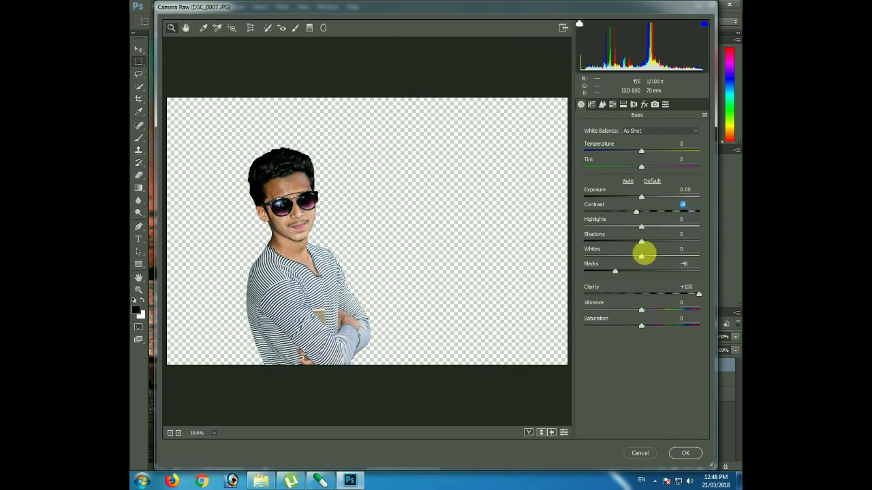
pyautogui.click(685, 453)
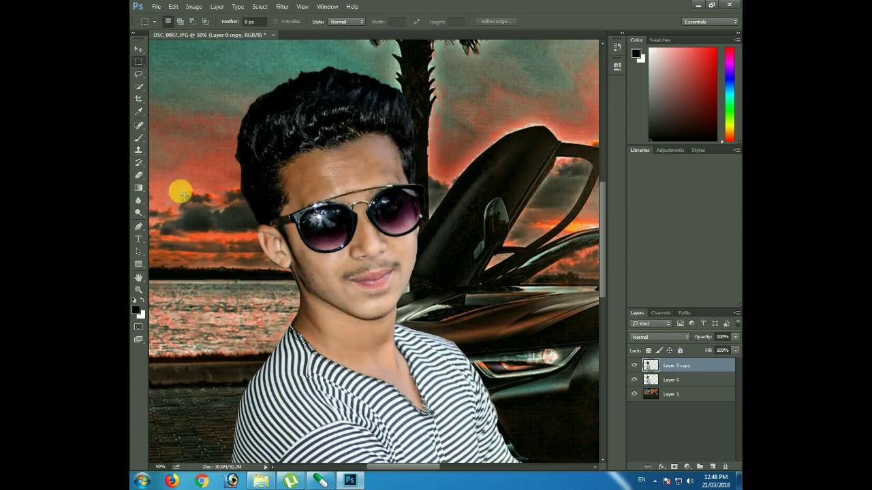
# Step: Discard the filtered boy-layer copy, switch to the Smudge tool and zoom in on the hair
pyautogui.press('Delete')
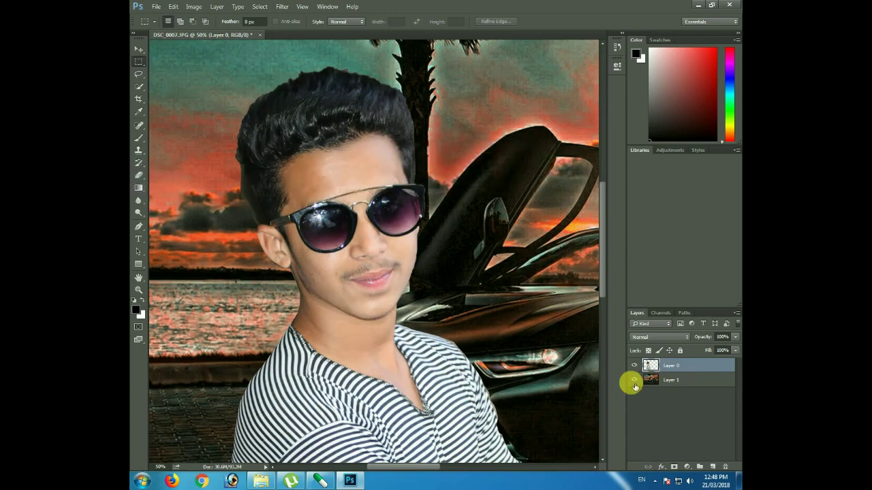
pyautogui.rightClick(142, 212)
pyautogui.click(181, 216)
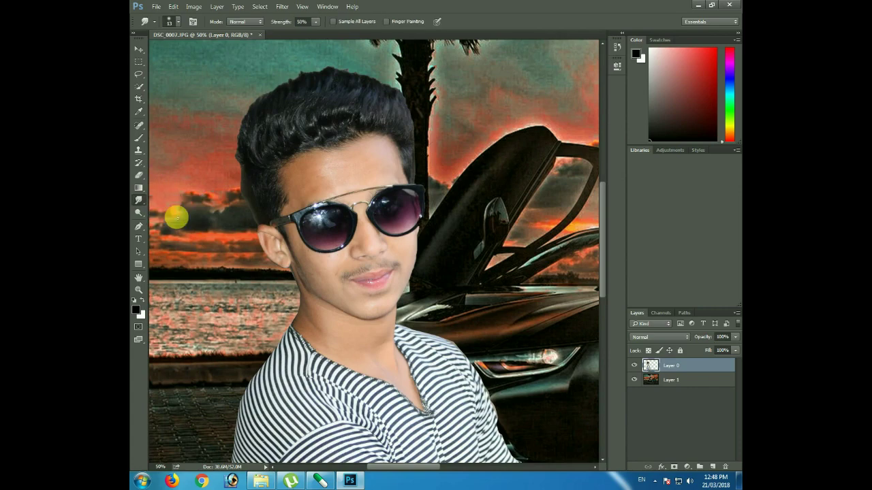
pyautogui.rightClick(196, 199)
pyautogui.press('Escape')
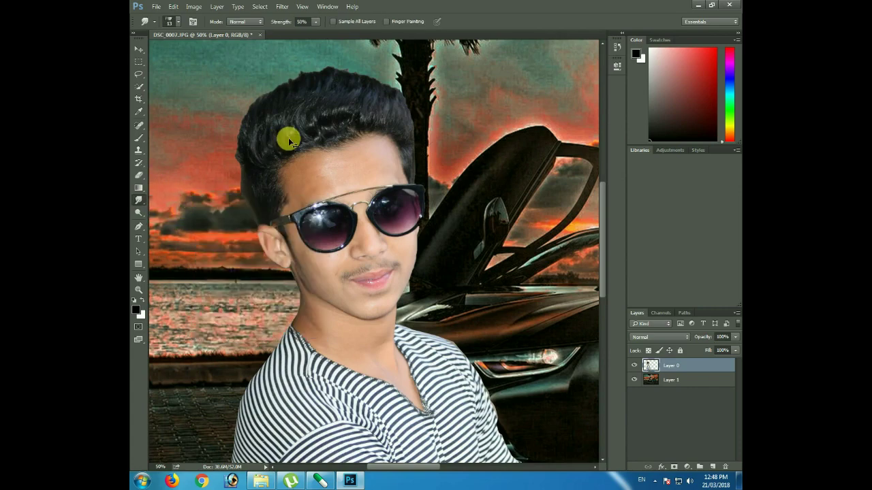
pyautogui.hotkey('ctrl', '+')
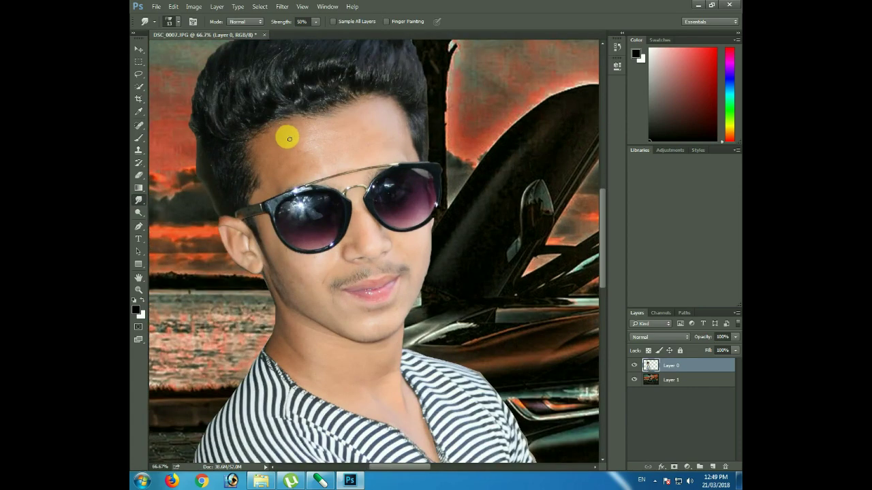
pyautogui.rightClick(288, 139)
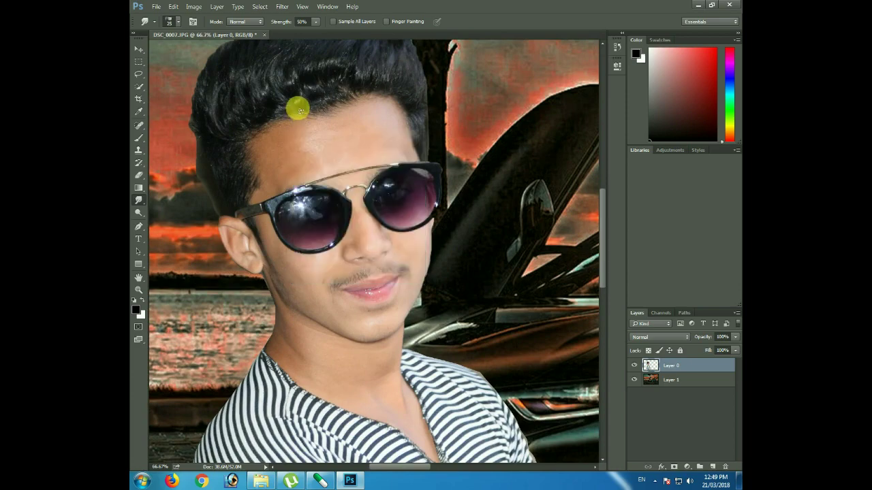
pyautogui.moveTo(311, 96); pyautogui.dragTo(327, 234)
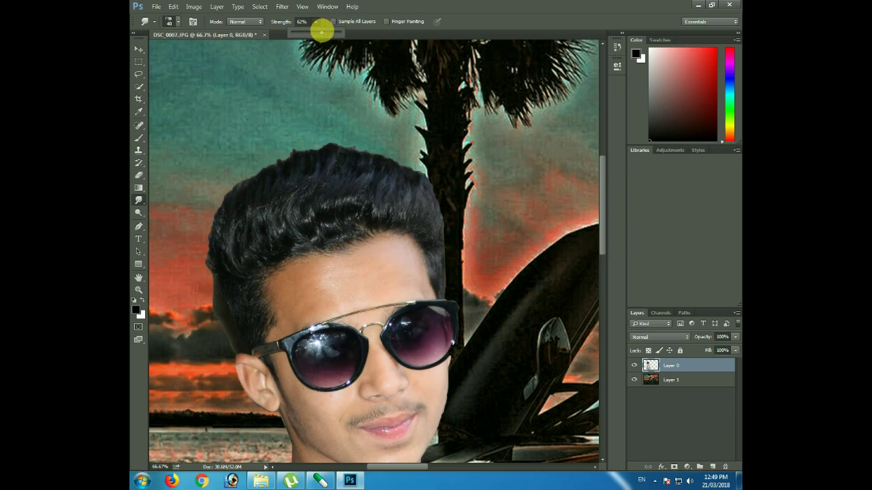
# Step: Smudge spiky strands outward along the top and left edges of the hair
pyautogui.moveTo(325, 161); pyautogui.dragTo(425, 161)
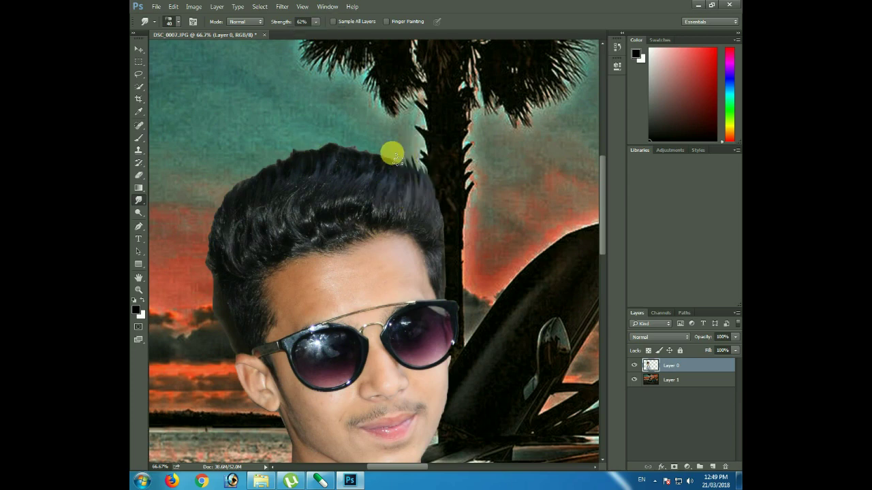
pyautogui.moveTo(239, 273); pyautogui.dragTo(211, 192)
pyautogui.moveTo(215, 244)
pyautogui.mouseDown()
pyautogui.moveTo(217, 190)
pyautogui.moveTo(238, 185)
pyautogui.mouseUp()
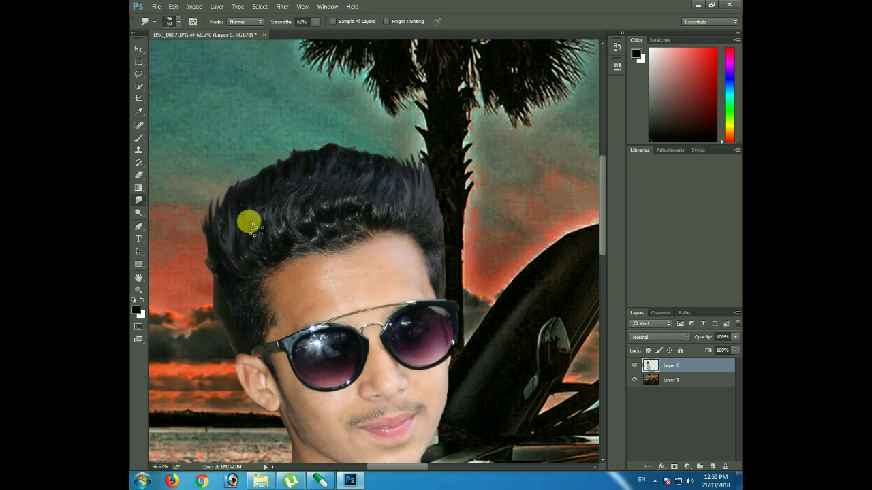
pyautogui.moveTo(249, 225); pyautogui.dragTo(256, 156)
pyautogui.moveTo(268, 249); pyautogui.dragTo(278, 157)
pyautogui.moveTo(273, 229); pyautogui.dragTo(312, 147)
pyautogui.moveTo(331, 216); pyautogui.dragTo(359, 148)
pyautogui.moveTo(336, 201); pyautogui.dragTo(343, 171)
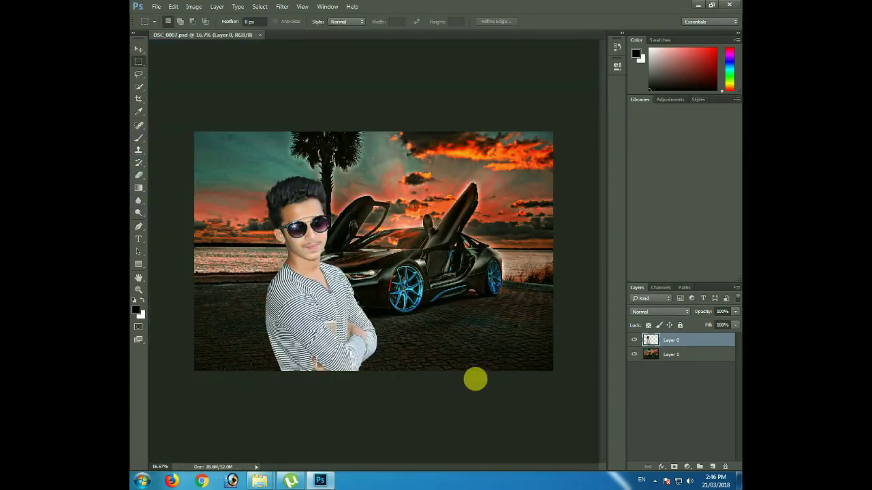
# Step: Use a smudge brush preset at 63% strength to pull wispy strands from the left hairline
pyautogui.hotkey('ctrl', '+')
pyautogui.hotkey('ctrl', '+')
pyautogui.hotkey('ctrl', '+')
pyautogui.moveTo(368, 313); pyautogui.dragTo(576, 444)
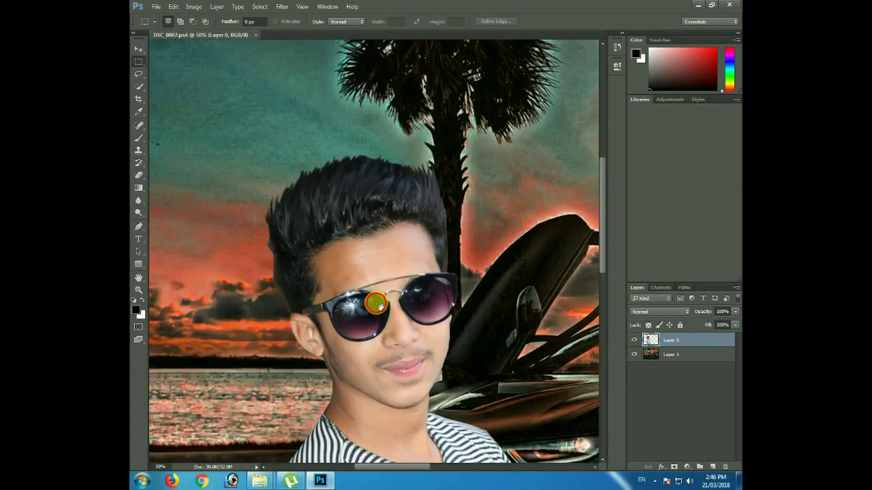
pyautogui.click(138, 202)
pyautogui.click(167, 218)
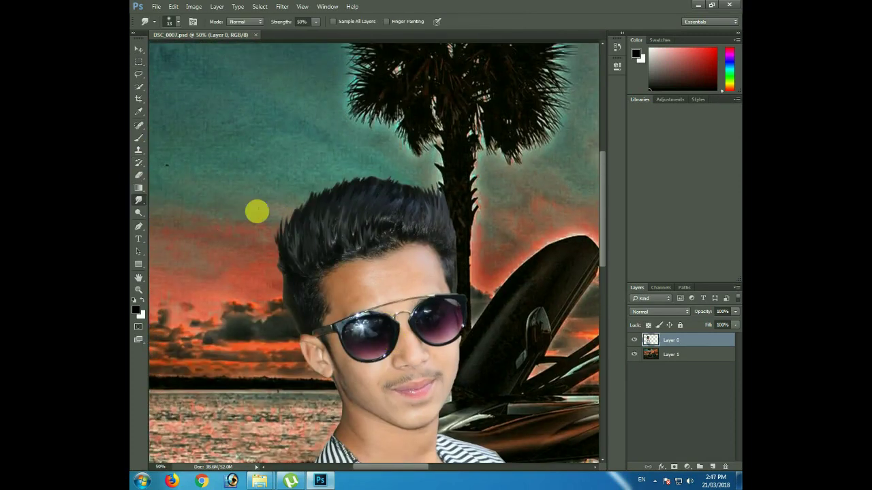
pyautogui.rightClick(252, 208)
pyautogui.click(482, 236)
pyautogui.click(426, 228)
pyautogui.hotkey('ctrl', '+')
pyautogui.click(315, 22)
pyautogui.click(427, 184)
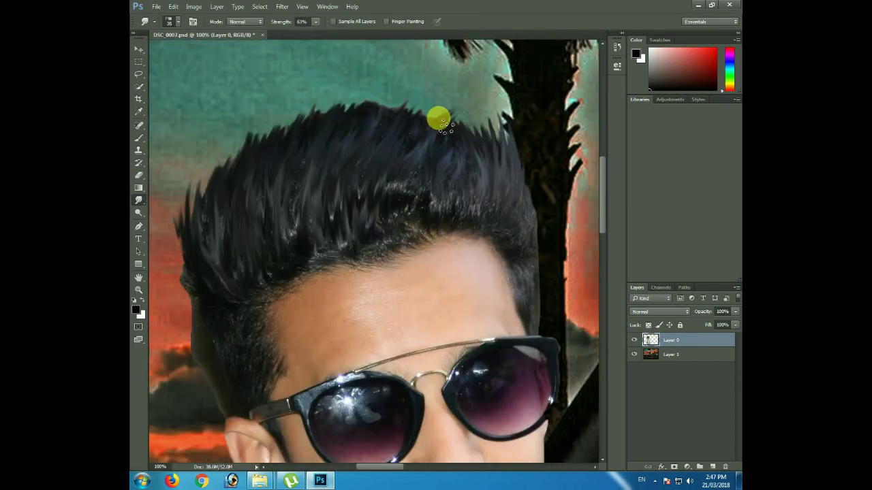
pyautogui.moveTo(186, 286)
pyautogui.mouseDown()
pyautogui.moveTo(171, 241)
pyautogui.moveTo(184, 204)
pyautogui.mouseUp()
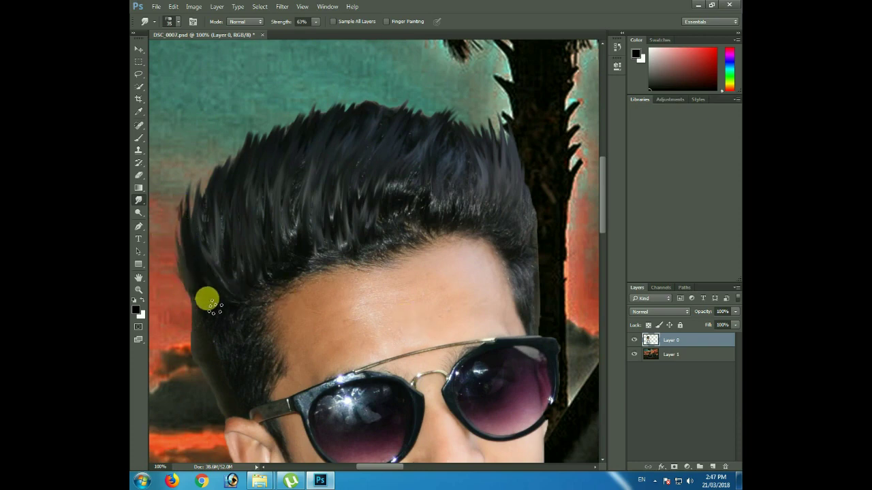
pyautogui.scroll(-3, 205, 259)
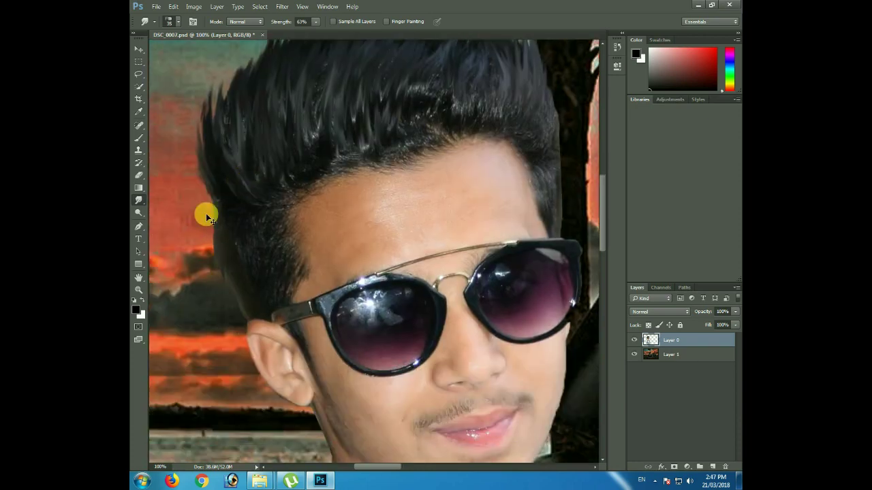
# Step: Trace a closed Pen path around the boy's hair, from ear to crown and back
pyautogui.press('p')
pyautogui.click(246, 316)
pyautogui.click(297, 289)
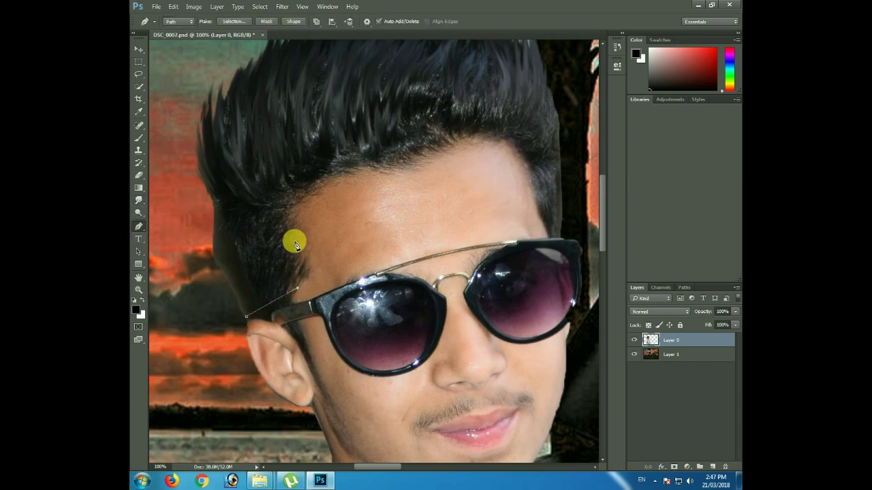
pyautogui.click(388, 163)
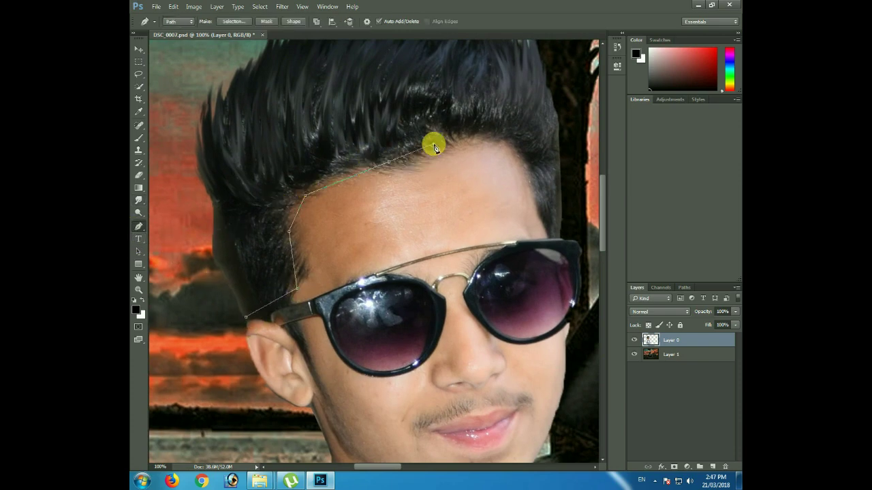
pyautogui.moveTo(505, 151); pyautogui.dragTo(470, 227)
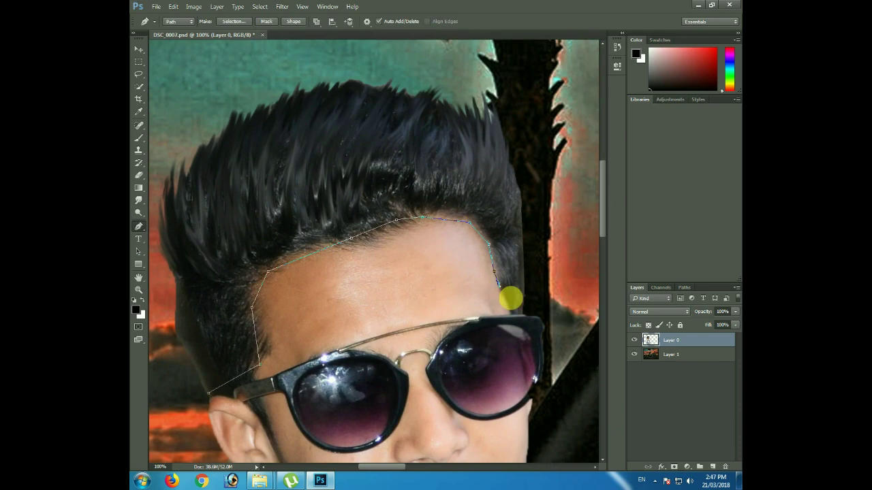
pyautogui.click(502, 76)
pyautogui.click(267, 73)
pyautogui.moveTo(234, 88); pyautogui.dragTo(336, 90)
pyautogui.click(290, 113)
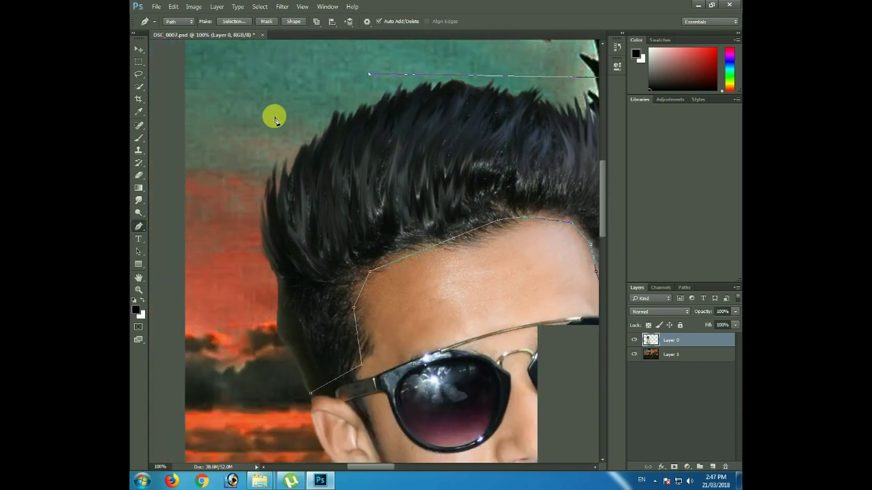
pyautogui.click(274, 116)
pyautogui.click(247, 197)
pyautogui.click(273, 382)
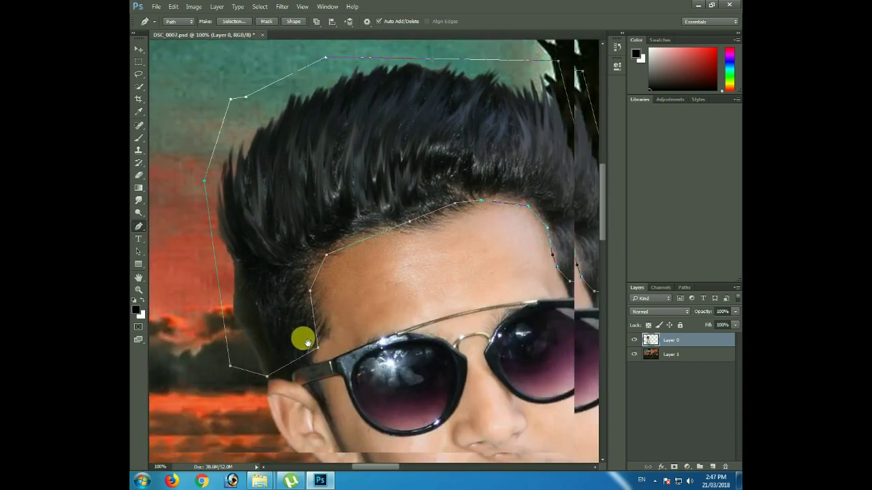
# Step: Turn the hair path into a selection and copy it onto new Layer 2 via Layer Via Copy
pyautogui.hotkey('ctrl', 'Return')
pyautogui.rightClick(292, 188)
pyautogui.rightClick(393, 171)
pyautogui.rightClick(330, 148)
pyautogui.click(486, 147)
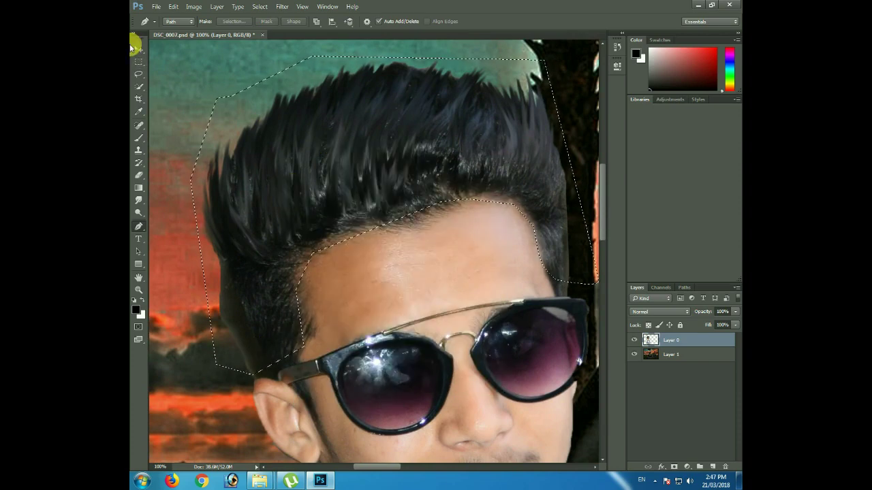
pyautogui.click(139, 61)
pyautogui.rightClick(318, 134)
pyautogui.click(370, 214)
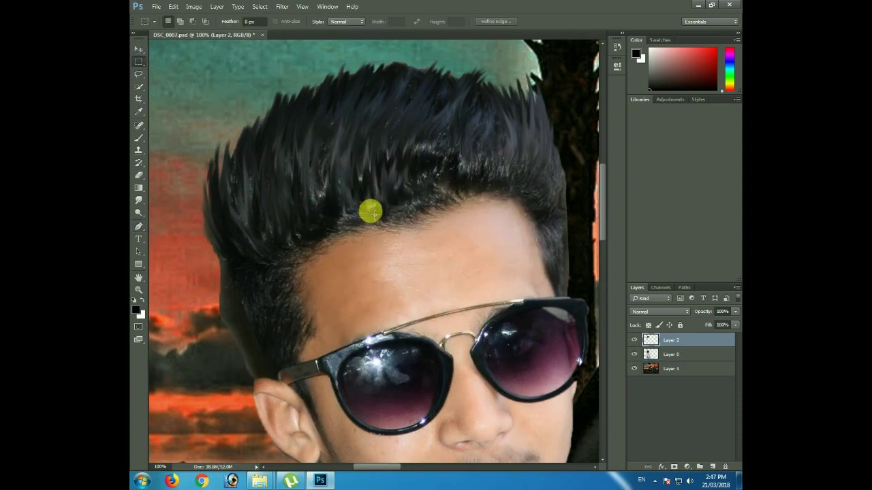
pyautogui.click(138, 199)
# Step: Smudge the left hair edge, set a 25 px eraser, and check Layer 2 by toggling Layer 0
pyautogui.moveTo(214, 241)
pyautogui.mouseDown()
pyautogui.moveTo(195, 171)
pyautogui.moveTo(195, 193)
pyautogui.mouseUp()
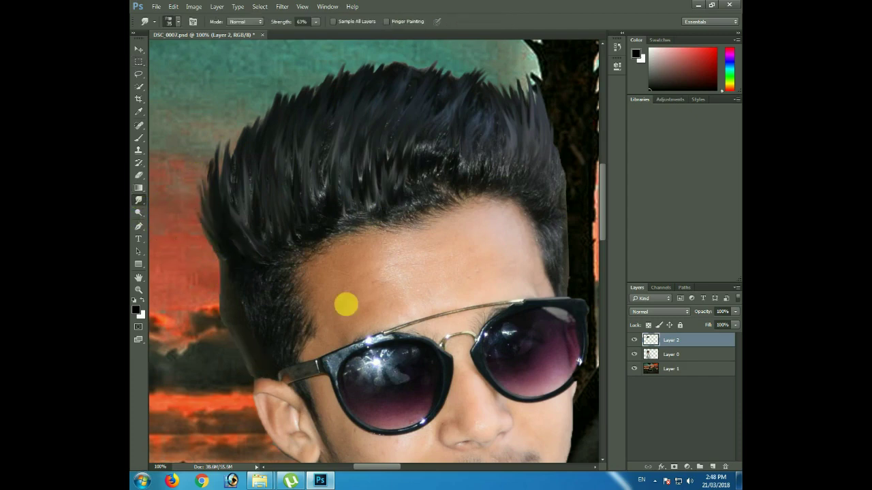
pyautogui.rightClick(138, 175)
pyautogui.click(170, 171)
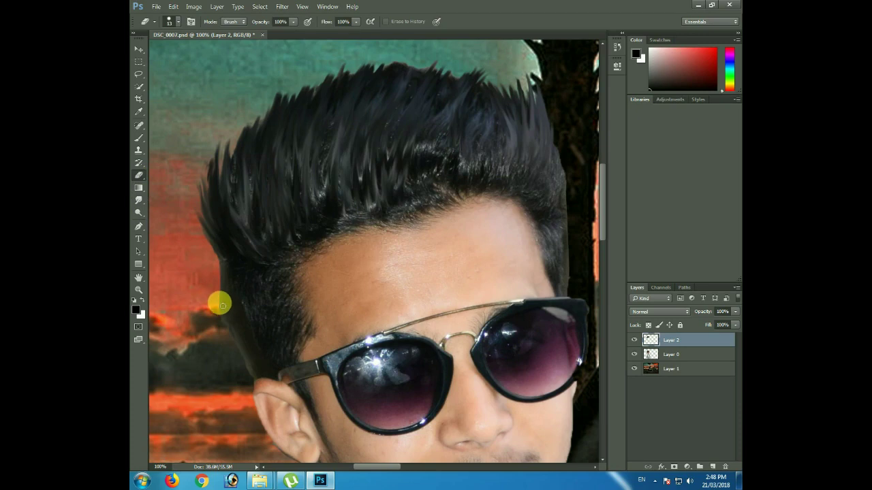
pyautogui.click(664, 354)
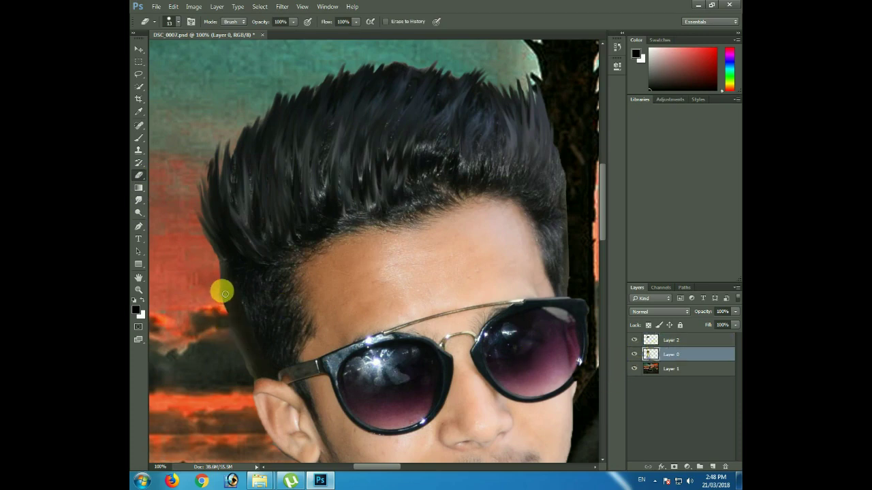
pyautogui.press(']')
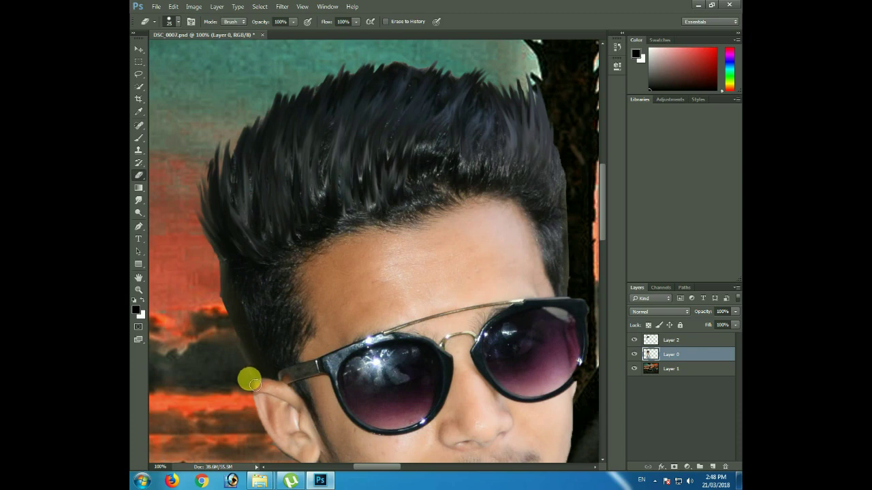
pyautogui.click(681, 341)
pyautogui.click(634, 354)
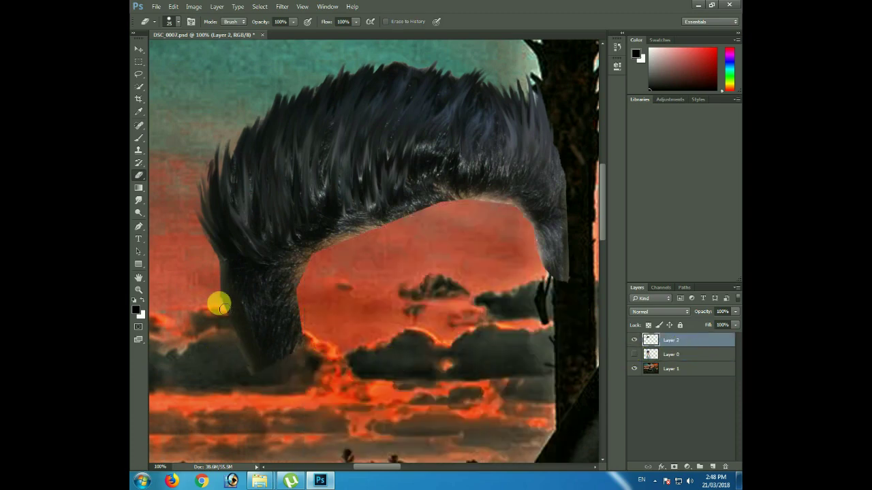
pyautogui.click(634, 354)
# Step: Smudge new spikes along the left and top hair, then enlarge the smudge brush to 70 px
pyautogui.scroll(1, 457, 210)
pyautogui.click(138, 200)
pyautogui.rightClick(405, 208)
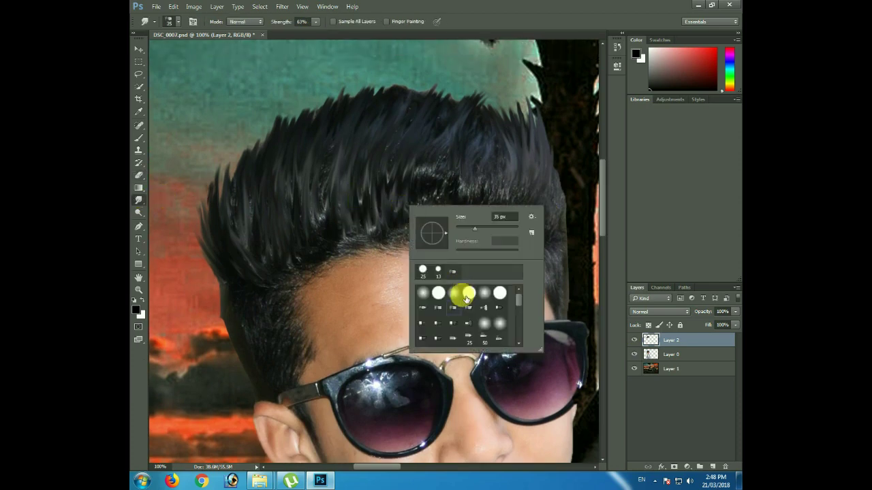
pyautogui.click(385, 210)
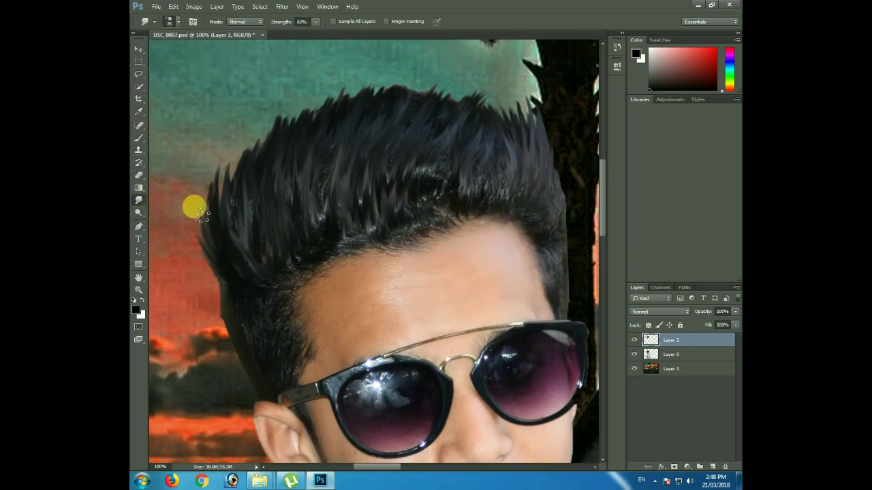
pyautogui.moveTo(189, 208)
pyautogui.mouseDown()
pyautogui.moveTo(208, 200)
pyautogui.moveTo(236, 220)
pyautogui.moveTo(267, 173)
pyautogui.moveTo(327, 137)
pyautogui.moveTo(304, 200)
pyautogui.mouseUp()
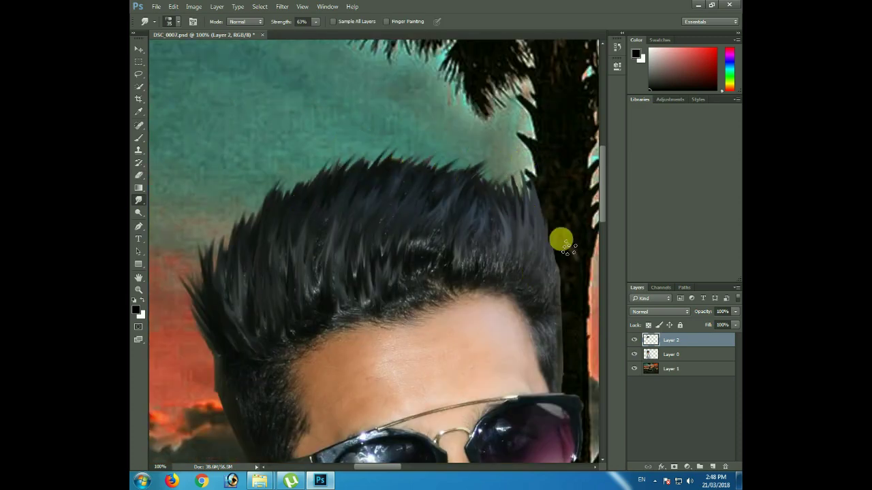
pyautogui.moveTo(490, 194); pyautogui.dragTo(443, 132)
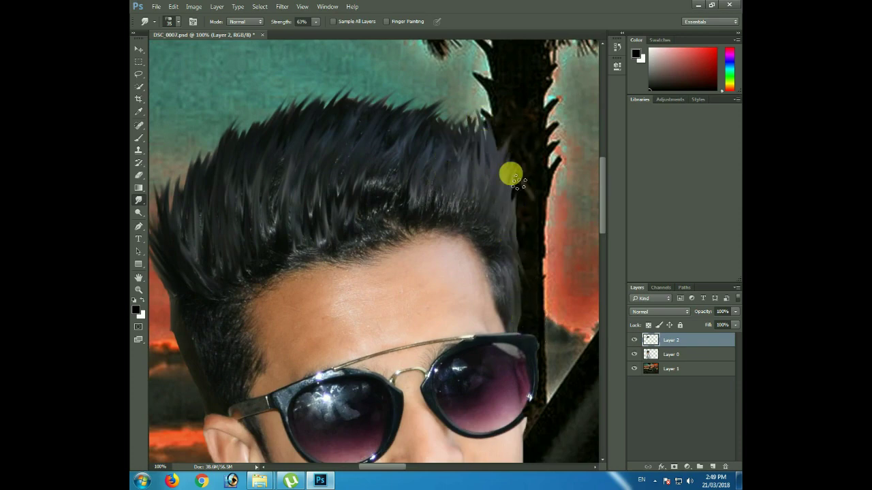
pyautogui.rightClick(477, 172)
pyautogui.click(525, 289)
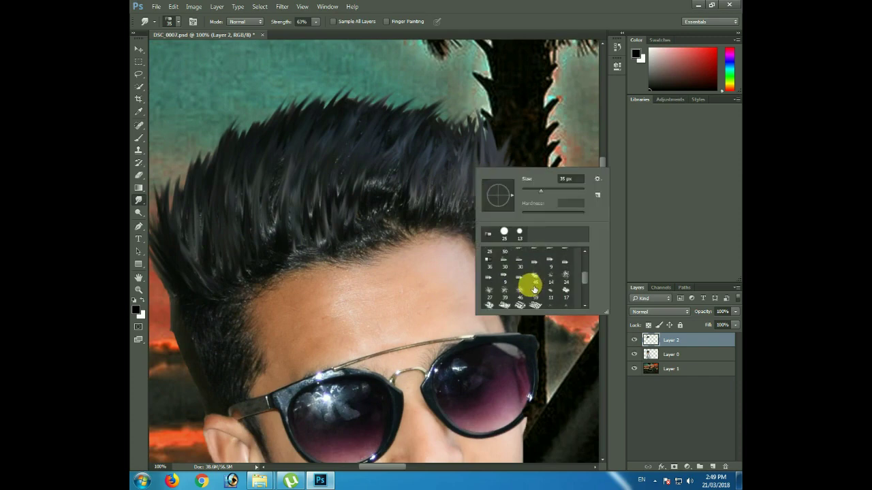
pyautogui.click(271, 193)
pyautogui.press(']')
pyautogui.press(']')
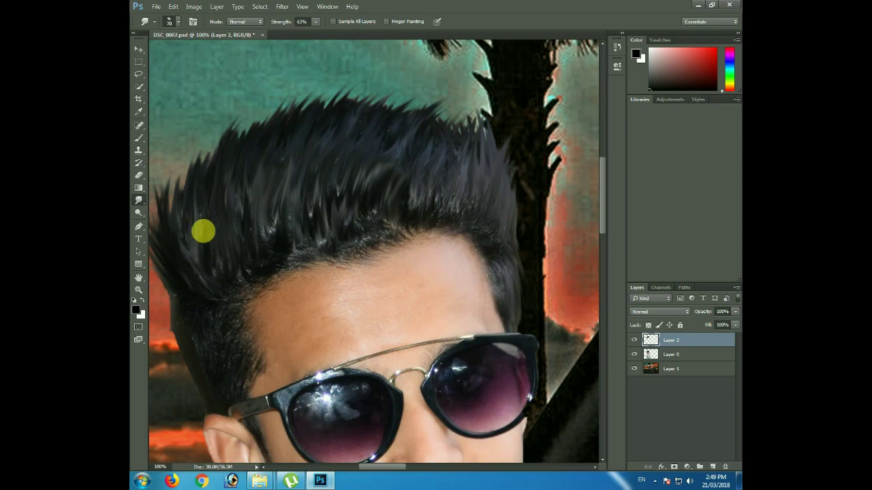
pyautogui.moveTo(292, 213); pyautogui.dragTo(295, 195)
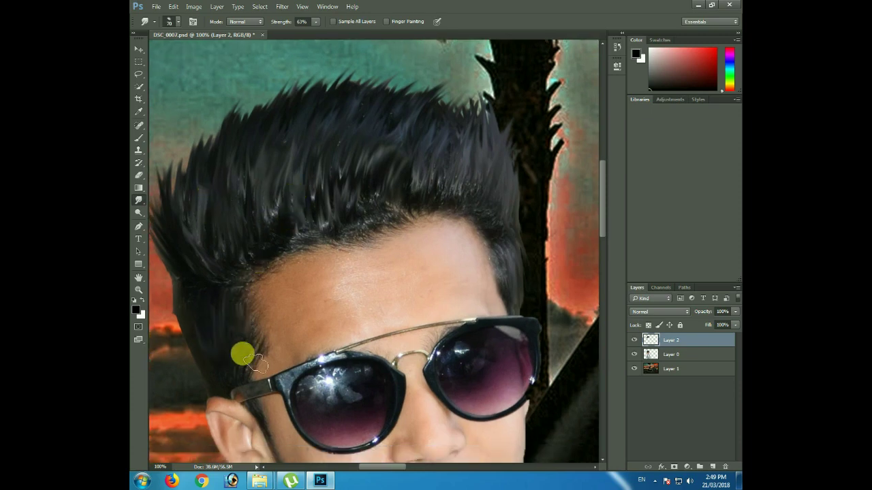
# Step: With a scattered 90 px brush tip, push the left hair and crown spikes outward
pyautogui.rightClick(410, 175)
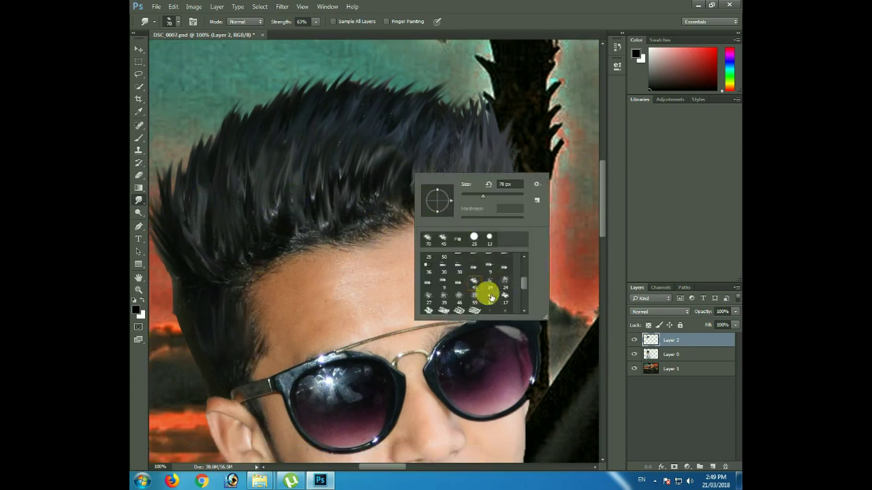
pyautogui.click(402, 248)
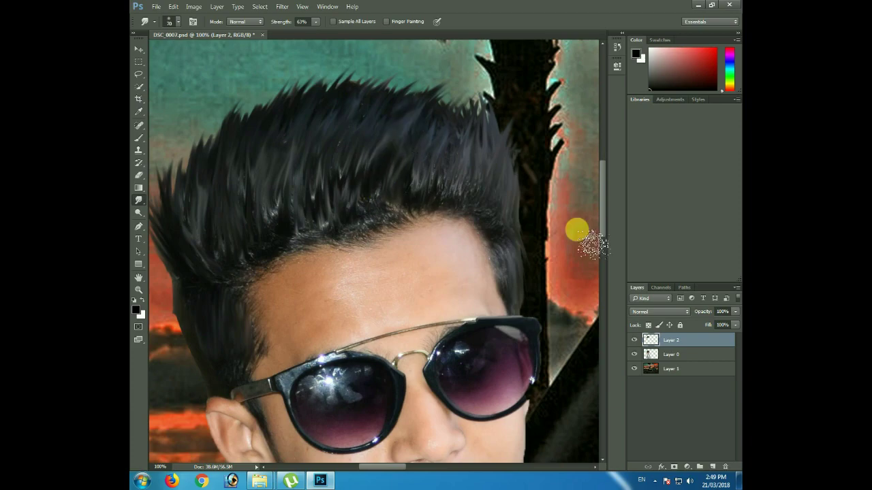
pyautogui.scroll(-2, 576, 230)
pyautogui.scroll(-1, 576, 230)
pyautogui.scroll(-1, 576, 230)
pyautogui.scroll(3, 593, 150)
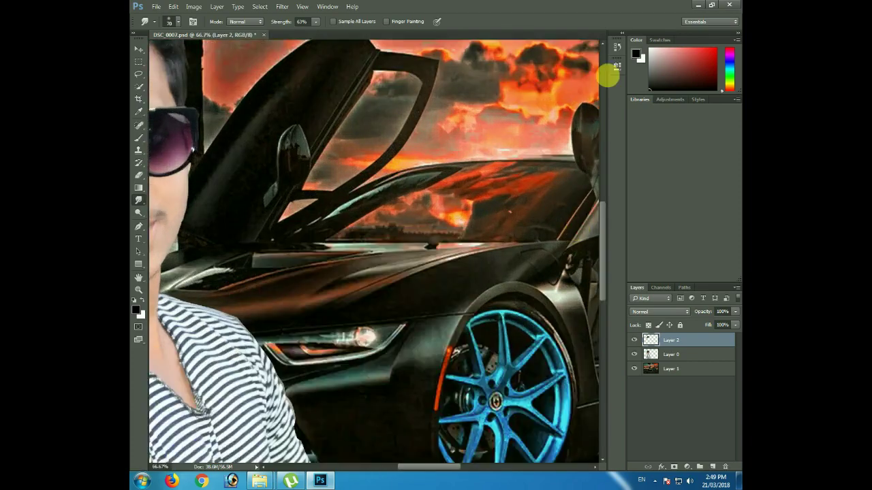
pyautogui.scroll(3, 420, 142)
pyautogui.hscroll(-3, 483, 189)
pyautogui.press(']')
pyautogui.press(']')
pyautogui.moveTo(262, 280)
pyautogui.mouseDown()
pyautogui.moveTo(250, 227)
pyautogui.moveTo(279, 272)
pyautogui.moveTo(288, 225)
pyautogui.moveTo(273, 232)
pyautogui.moveTo(318, 263)
pyautogui.moveTo(296, 194)
pyautogui.moveTo(337, 176)
pyautogui.mouseUp()
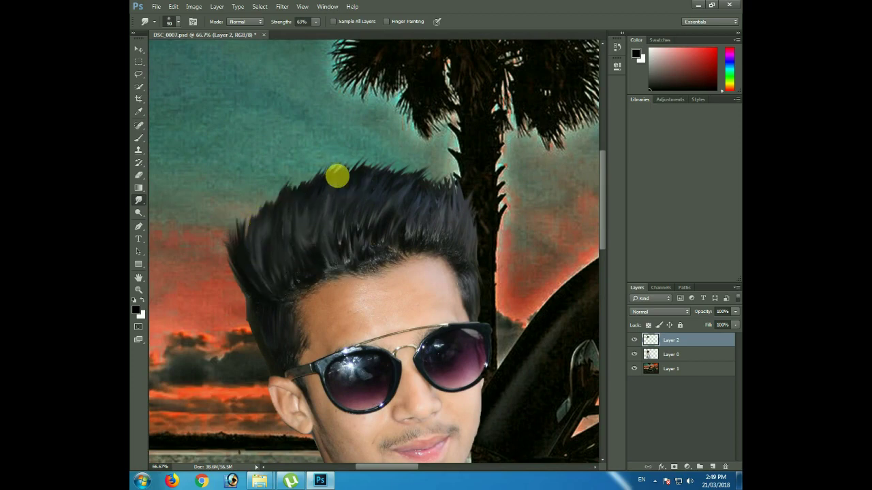
pyautogui.moveTo(402, 197)
pyautogui.mouseDown()
pyautogui.moveTo(469, 250)
pyautogui.moveTo(451, 181)
pyautogui.moveTo(426, 224)
pyautogui.moveTo(435, 174)
pyautogui.moveTo(386, 230)
pyautogui.moveTo(389, 181)
pyautogui.moveTo(379, 250)
pyautogui.moveTo(349, 231)
pyautogui.mouseUp()
# Step: Smear the crown spikes and the face edge into the hair with a 70 px brush
pyautogui.rightClick(349, 231)
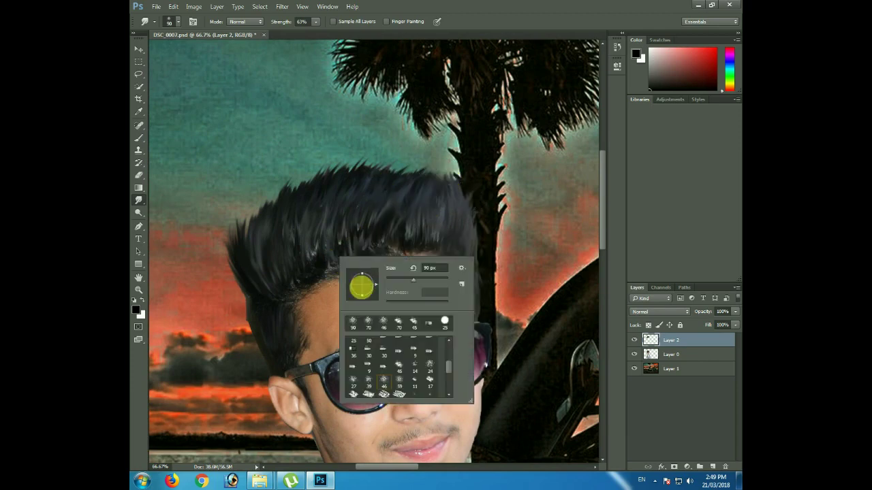
pyautogui.click(367, 324)
pyautogui.click(314, 251)
pyautogui.moveTo(308, 265)
pyautogui.mouseDown()
pyautogui.moveTo(302, 197)
pyautogui.moveTo(321, 249)
pyautogui.moveTo(341, 185)
pyautogui.moveTo(358, 219)
pyautogui.moveTo(369, 187)
pyautogui.moveTo(381, 228)
pyautogui.moveTo(401, 190)
pyautogui.moveTo(435, 234)
pyautogui.moveTo(411, 181)
pyautogui.moveTo(295, 202)
pyautogui.moveTo(282, 231)
pyautogui.moveTo(324, 175)
pyautogui.moveTo(416, 188)
pyautogui.moveTo(409, 201)
pyautogui.moveTo(453, 236)
pyautogui.moveTo(470, 201)
pyautogui.moveTo(481, 229)
pyautogui.moveTo(470, 191)
pyautogui.moveTo(594, 123)
pyautogui.mouseUp()
pyautogui.moveTo(333, 382)
pyautogui.mouseDown()
pyautogui.moveTo(247, 331)
pyautogui.moveTo(395, 341)
pyautogui.moveTo(402, 272)
pyautogui.moveTo(319, 224)
pyautogui.moveTo(241, 220)
pyautogui.moveTo(259, 249)
pyautogui.moveTo(265, 192)
pyautogui.moveTo(352, 157)
pyautogui.moveTo(470, 212)
pyautogui.moveTo(423, 200)
pyautogui.mouseUp()
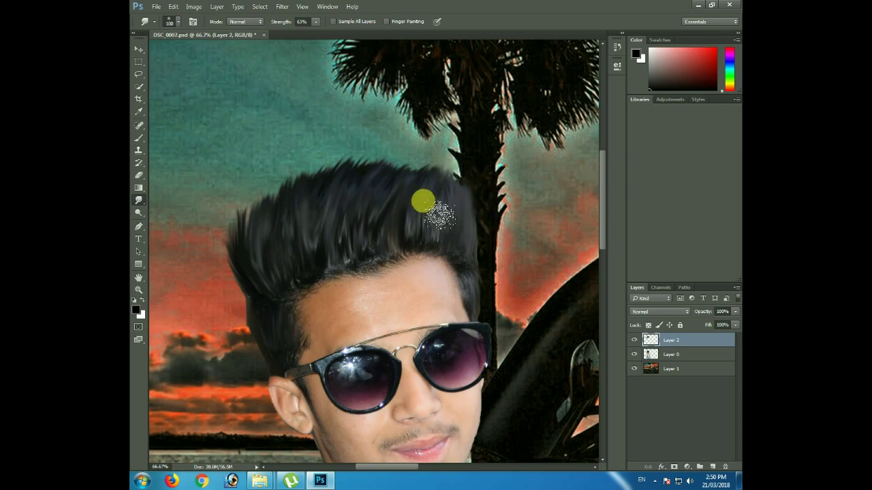
# Step: With a 70 px soft brush, blend the upper hair edge near the palm trunk, then zoom out
pyautogui.rightClick(426, 200)
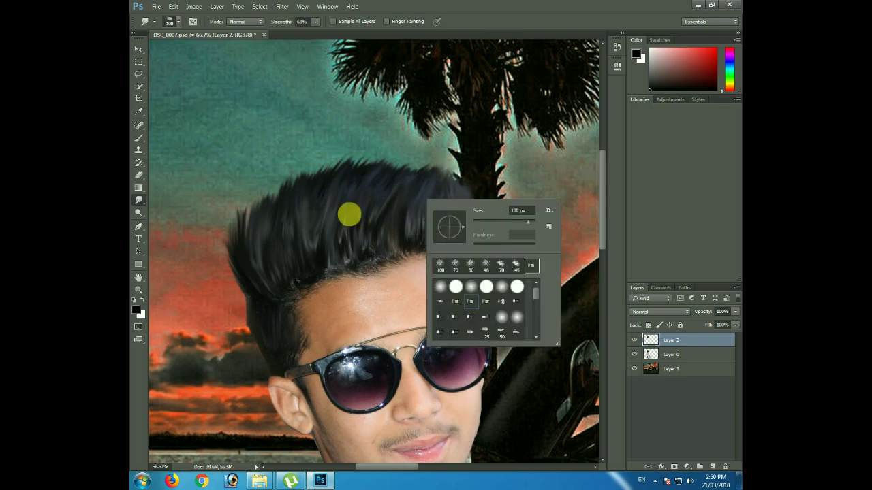
pyautogui.doubleClick(468, 296)
pyautogui.moveTo(335, 220); pyautogui.dragTo(248, 225)
pyautogui.moveTo(279, 164)
pyautogui.mouseDown()
pyautogui.moveTo(291, 187)
pyautogui.moveTo(482, 175)
pyautogui.mouseUp()
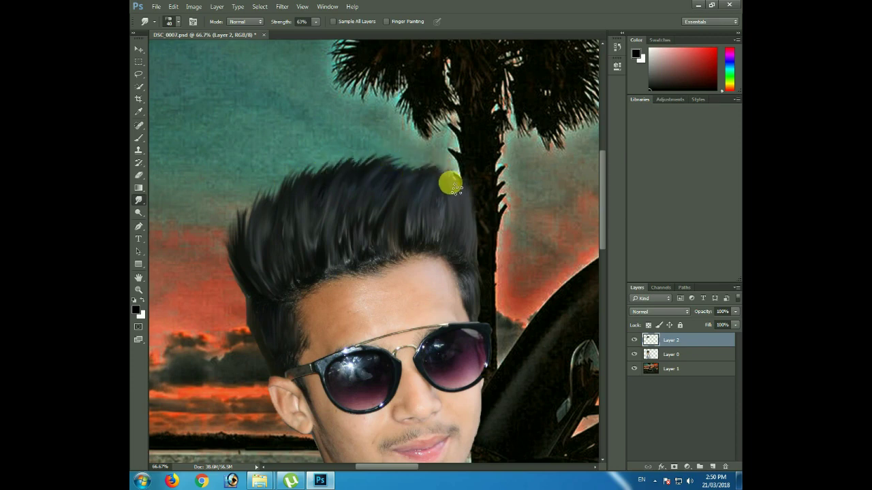
pyautogui.moveTo(479, 171)
pyautogui.mouseDown()
pyautogui.moveTo(240, 286)
pyautogui.moveTo(267, 283)
pyautogui.mouseUp()
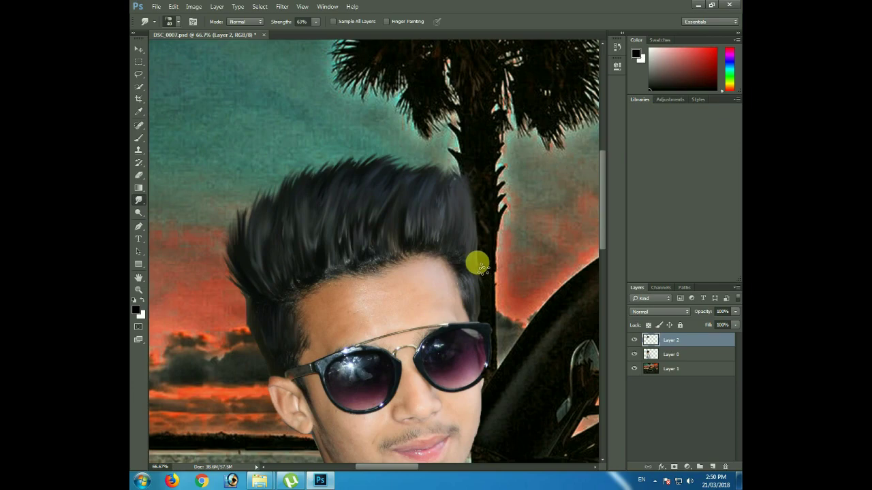
pyautogui.hotkey('ctrl', '-')
pyautogui.hotkey('ctrl', '-')
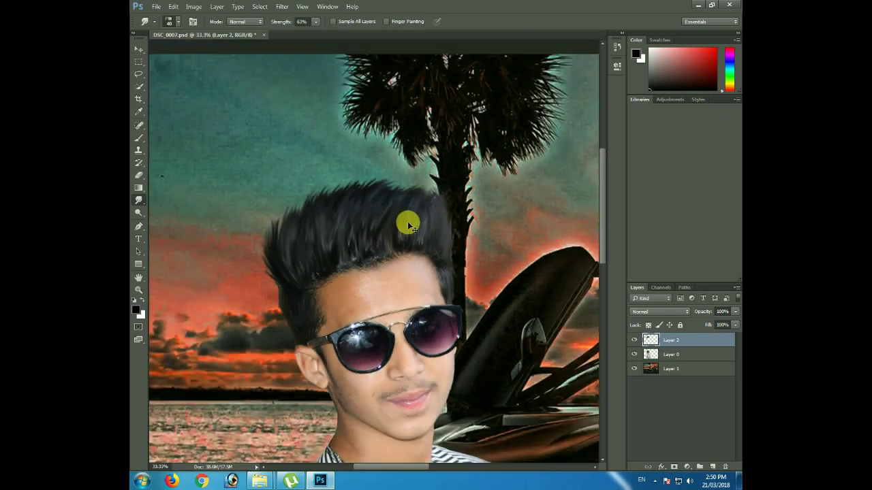
pyautogui.hotkey('ctrl', '-')
pyautogui.hotkey('ctrl', '-')
pyautogui.hotkey('ctrl', '+')
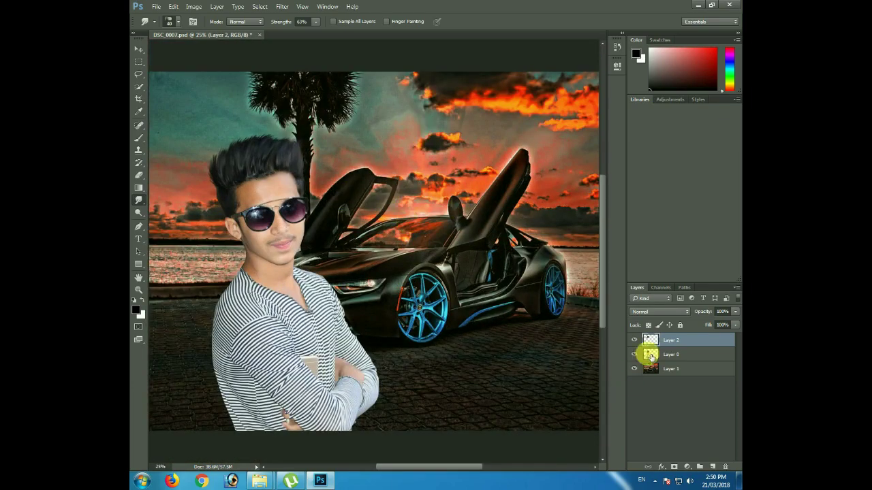
pyautogui.keyDown('ctrl'); pyautogui.click(662, 354); pyautogui.keyUp('ctrl')
# Step: Merge Layer 0 into Layer 2 and zoom in on the face and hair
pyautogui.hotkey('ctrl', 'e')
pyautogui.click(138, 61)
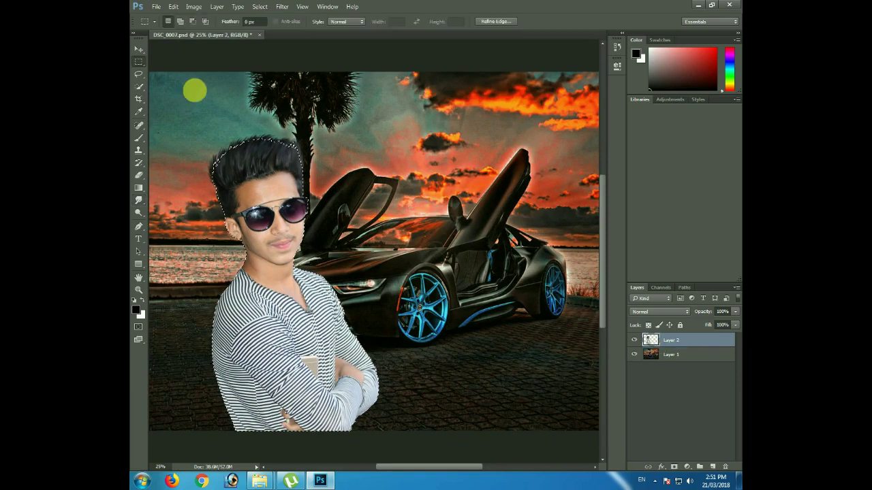
pyautogui.hotkey('ctrl', '+')
pyautogui.hotkey('ctrl', '+')
pyautogui.hotkey('ctrl', '+')
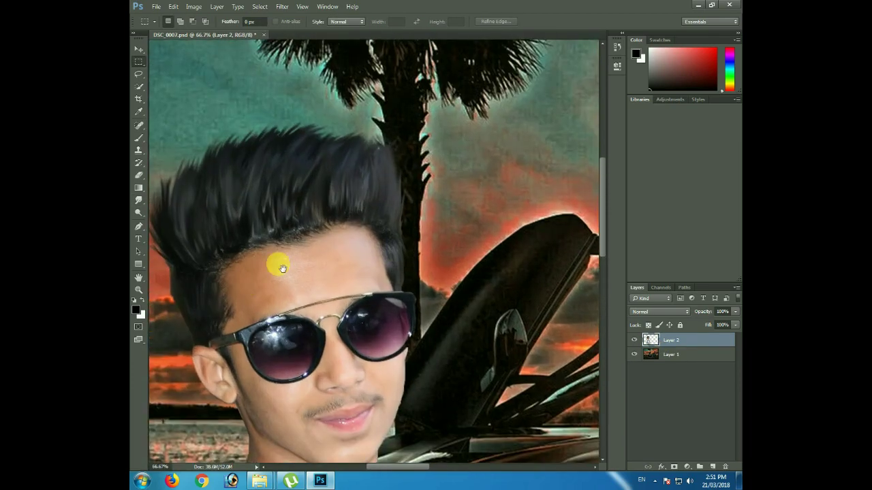
pyautogui.moveTo(282, 268); pyautogui.dragTo(317, 246)
# Step: Smudge the hairline with a 50 px soft brush, then zoom out to the full composition
pyautogui.click(138, 201)
pyautogui.rightClick(265, 208)
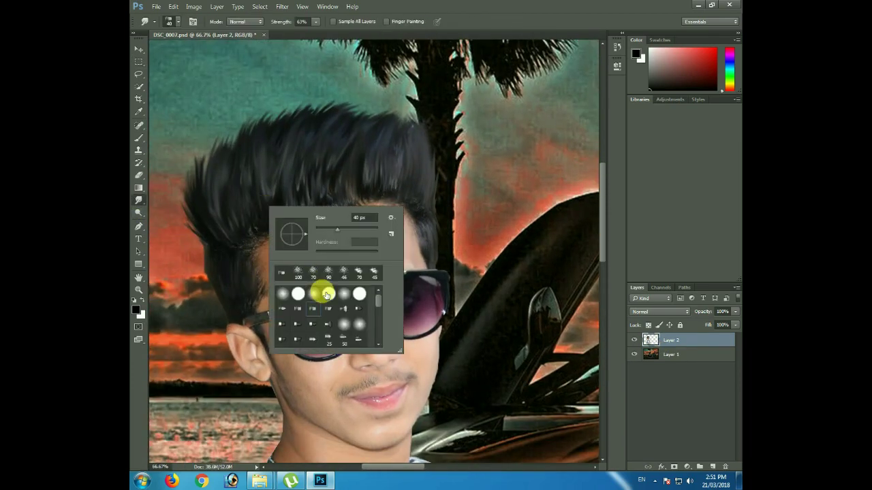
pyautogui.click(269, 237)
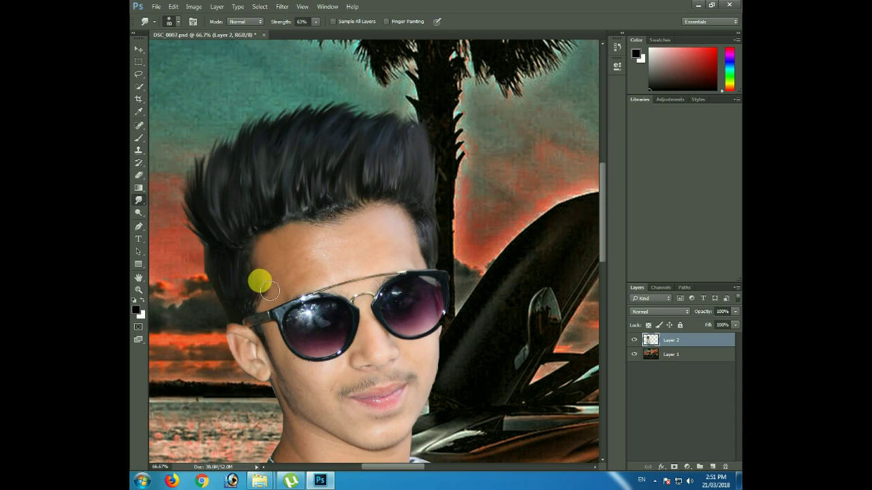
pyautogui.moveTo(372, 246)
pyautogui.mouseDown()
pyautogui.moveTo(326, 239)
pyautogui.moveTo(354, 234)
pyautogui.mouseUp()
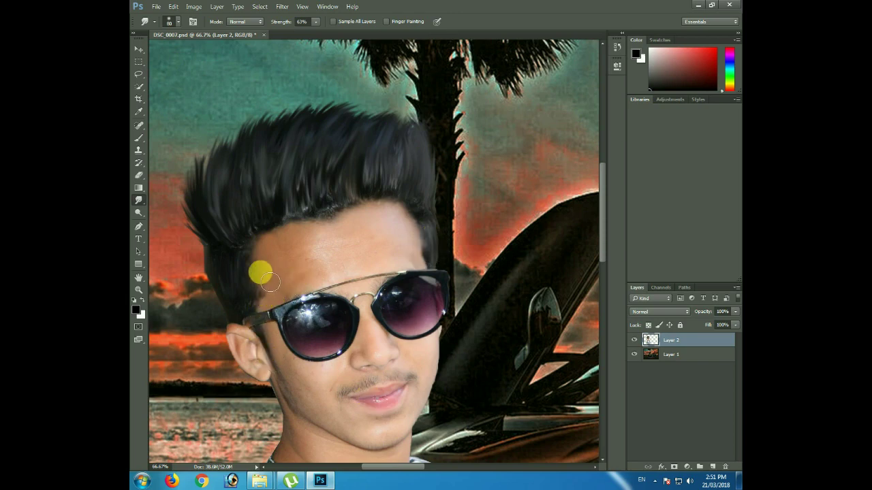
pyautogui.scroll(-1, 335, 266)
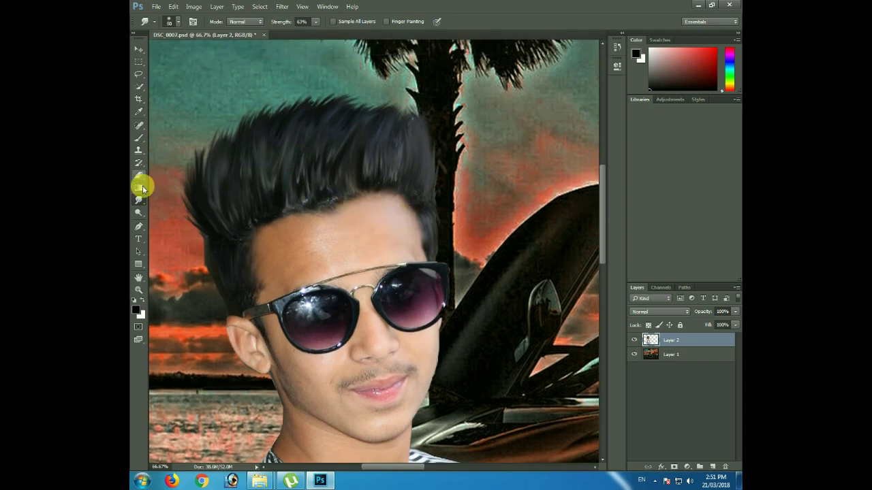
pyautogui.rightClick(267, 197)
pyautogui.doubleClick(318, 303)
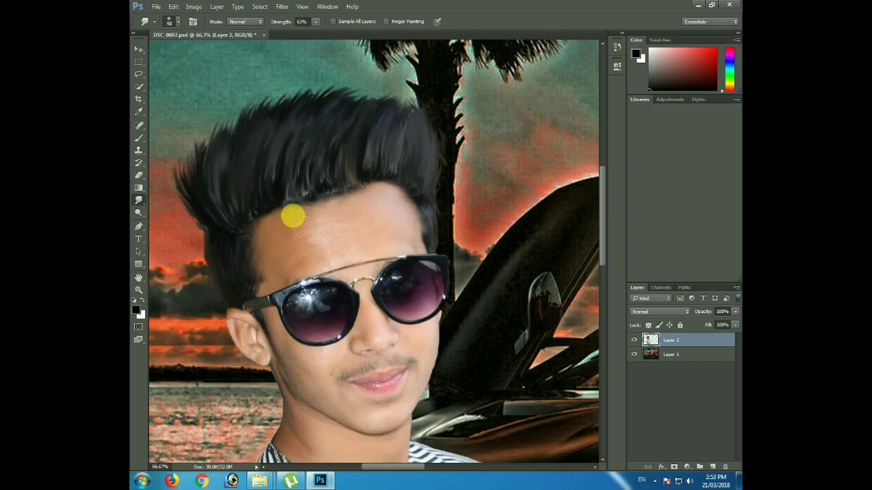
pyautogui.scroll(-4, 360, 217)
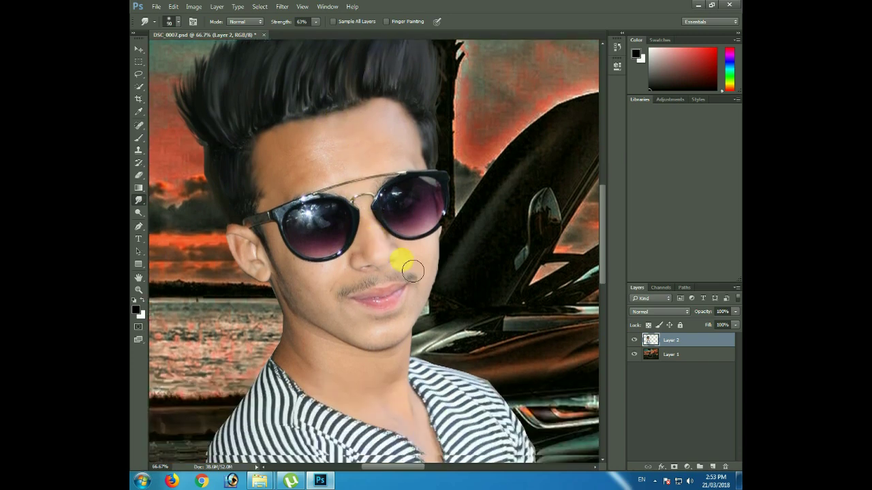
pyautogui.scroll(-1, 399, 253)
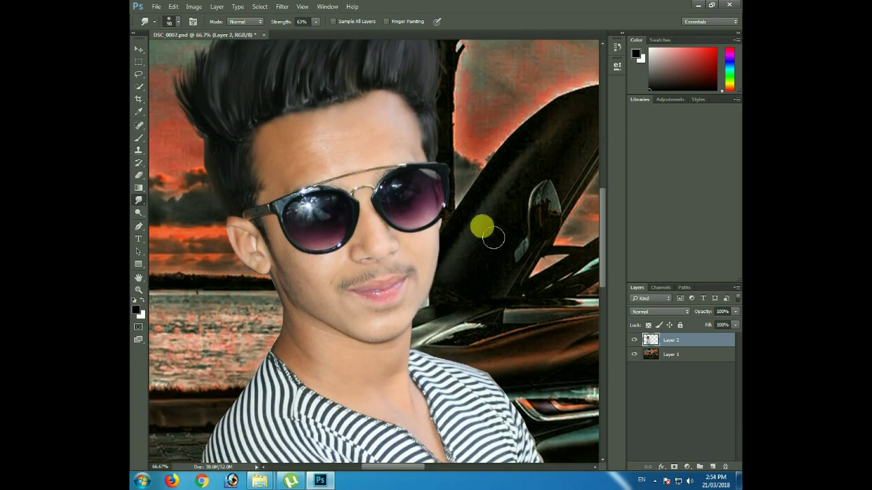
pyautogui.scroll(3, 205, 289)
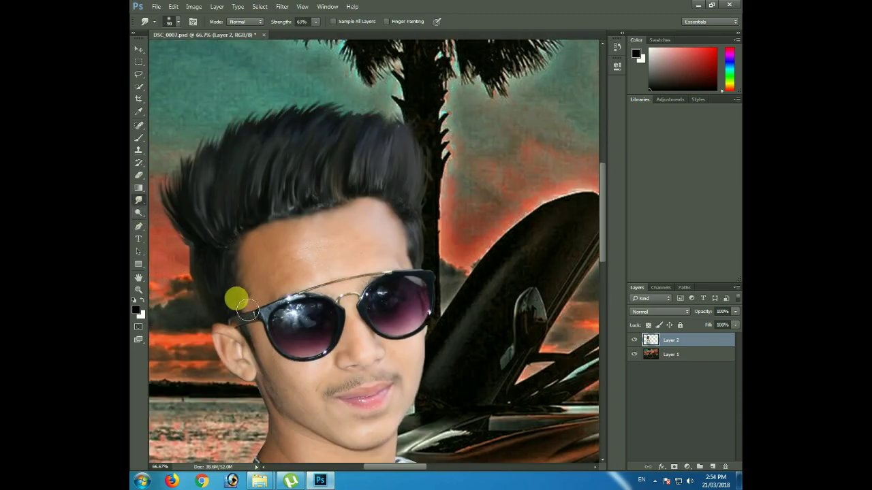
pyautogui.hotkey('ctrl', '-')
pyautogui.hotkey('ctrl', '-')
pyautogui.hotkey('ctrl', '-')
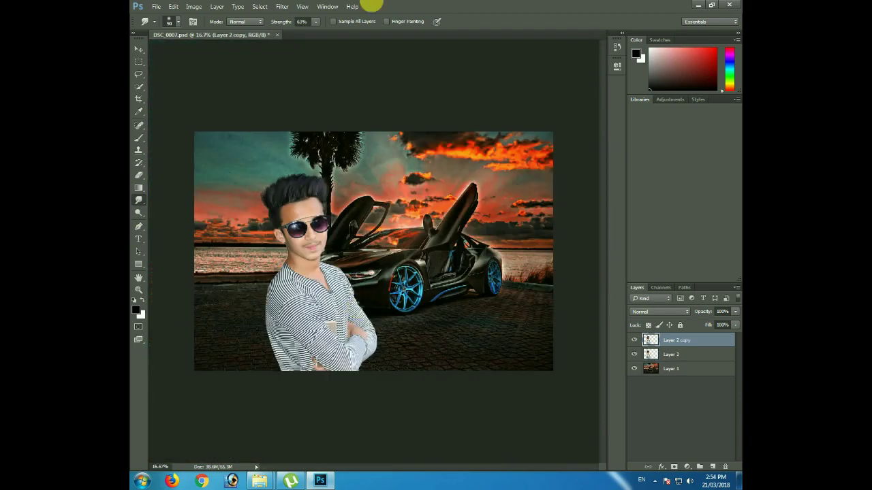
# Step: Duplicate the boy's Layer 2 and open the Camera Raw Filter on the copy
pyautogui.doubleClick(664, 361)
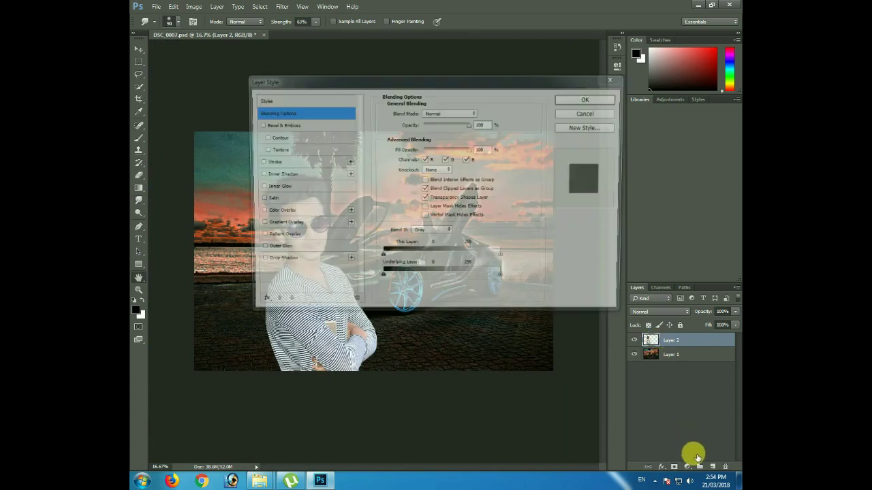
pyautogui.click(589, 96)
pyautogui.moveTo(662, 338)
pyautogui.mouseDown()
pyautogui.moveTo(664, 367)
pyautogui.moveTo(713, 467)
pyautogui.mouseUp()
pyautogui.click(283, 7)
pyautogui.click(298, 59)
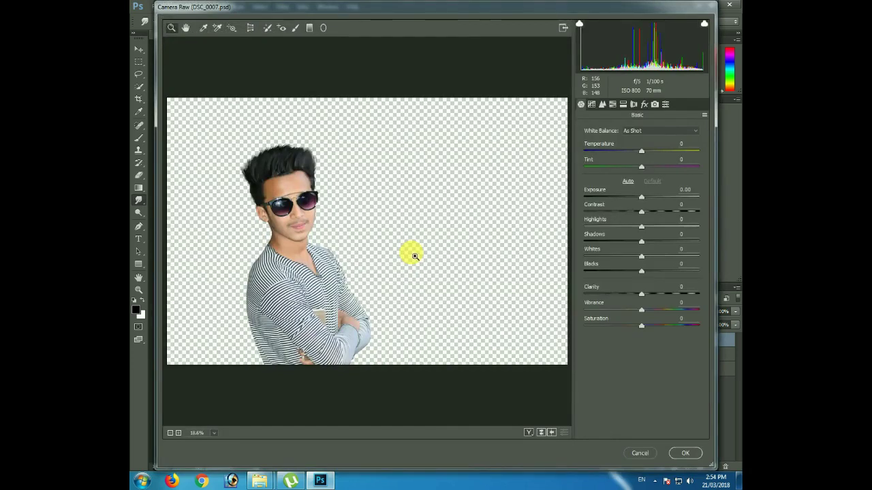
# Step: Apply Clarity +100, Highlights -95, Shadows +18, Whites +17 and Contrast +42 in Camera Raw
pyautogui.moveTo(671, 299); pyautogui.dragTo(717, 292)
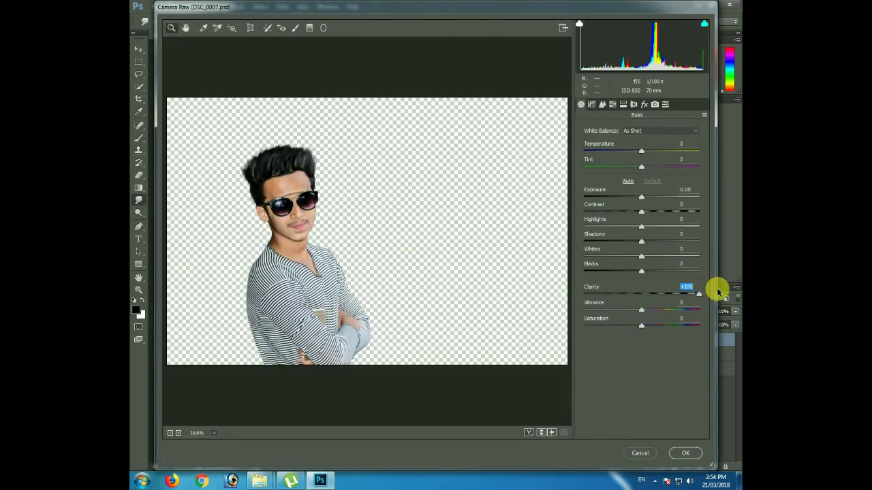
pyautogui.moveTo(641, 211)
pyautogui.mouseDown()
pyautogui.moveTo(686, 211)
pyautogui.moveTo(605, 220)
pyautogui.moveTo(647, 213)
pyautogui.moveTo(634, 228)
pyautogui.moveTo(611, 226)
pyautogui.moveTo(681, 241)
pyautogui.mouseUp()
pyautogui.moveTo(611, 226)
pyautogui.mouseDown()
pyautogui.moveTo(593, 228)
pyautogui.moveTo(588, 241)
pyautogui.moveTo(652, 238)
pyautogui.mouseUp()
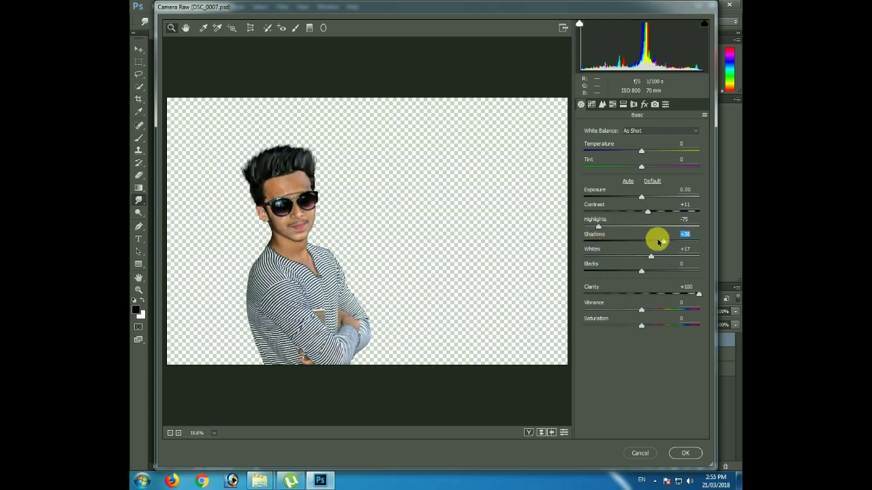
pyautogui.click(651, 212)
pyautogui.moveTo(651, 212)
pyautogui.mouseDown()
pyautogui.moveTo(666, 211)
pyautogui.moveTo(623, 216)
pyautogui.mouseUp()
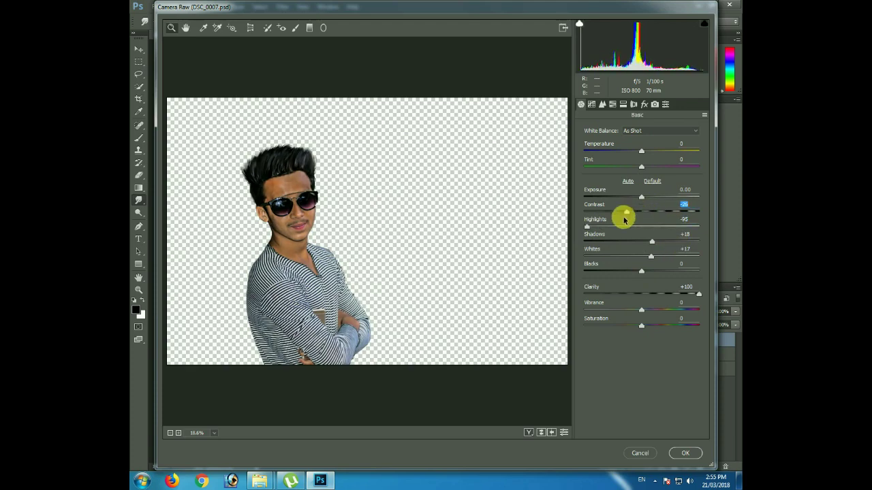
pyautogui.click(687, 455)
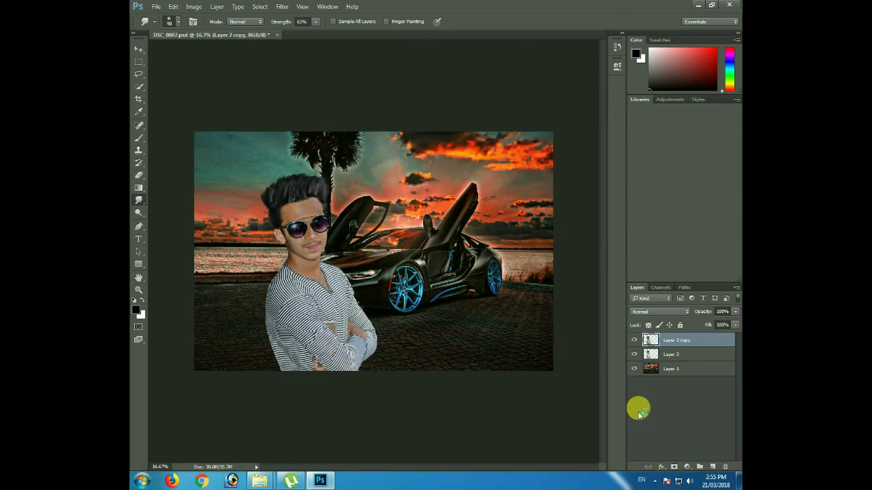
# Step: Erase the harsh sharpening on the forehead, cheek and glasses with a soft 100 px eraser
pyautogui.scroll(2, 243, 144)
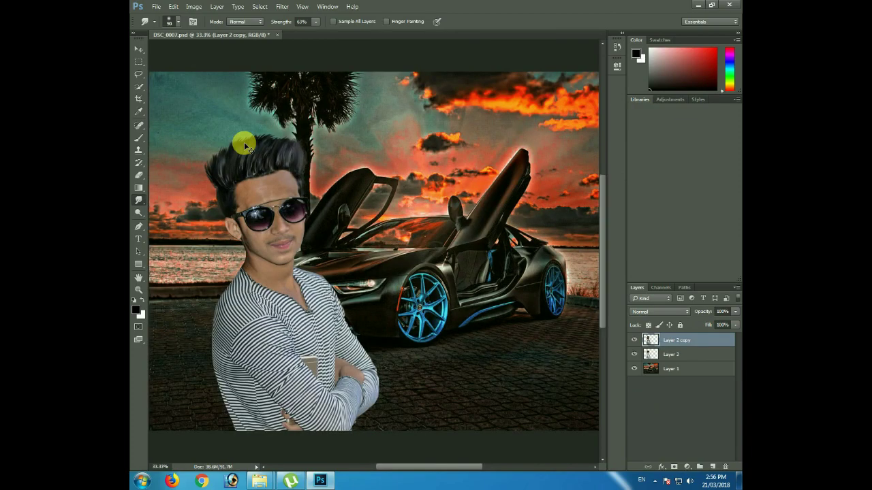
pyautogui.scroll(2, 244, 144)
pyautogui.scroll(2, 244, 144)
pyautogui.click(139, 175)
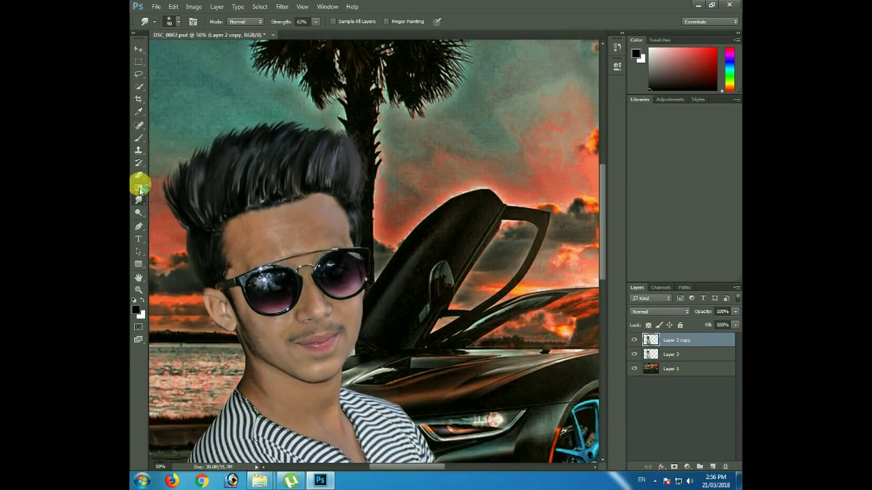
pyautogui.rightClick(240, 185)
pyautogui.doubleClick(255, 251)
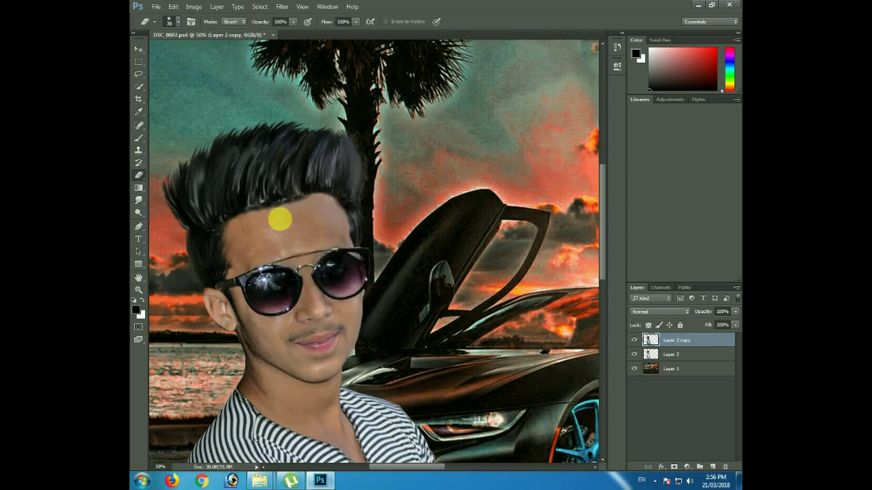
pyautogui.moveTo(256, 231)
pyautogui.mouseDown()
pyautogui.moveTo(339, 233)
pyautogui.moveTo(296, 241)
pyautogui.moveTo(323, 229)
pyautogui.moveTo(346, 276)
pyautogui.moveTo(359, 351)
pyautogui.moveTo(378, 123)
pyautogui.moveTo(385, 212)
pyautogui.moveTo(343, 367)
pyautogui.mouseUp()
pyautogui.moveTo(320, 481)
pyautogui.mouseDown()
pyautogui.moveTo(381, 283)
pyautogui.moveTo(341, 241)
pyautogui.moveTo(346, 306)
pyautogui.moveTo(259, 288)
pyautogui.moveTo(214, 310)
pyautogui.moveTo(263, 361)
pyautogui.moveTo(266, 388)
pyautogui.moveTo(346, 361)
pyautogui.moveTo(326, 320)
pyautogui.moveTo(318, 376)
pyautogui.mouseUp()
pyautogui.press('[')
pyautogui.press('[')
pyautogui.press('[')
pyautogui.click(222, 171)
pyautogui.moveTo(221, 171)
pyautogui.mouseDown()
pyautogui.moveTo(311, 121)
pyautogui.moveTo(292, 208)
pyautogui.moveTo(336, 208)
pyautogui.moveTo(401, 372)
pyautogui.moveTo(492, 383)
pyautogui.moveTo(455, 389)
pyautogui.mouseUp()
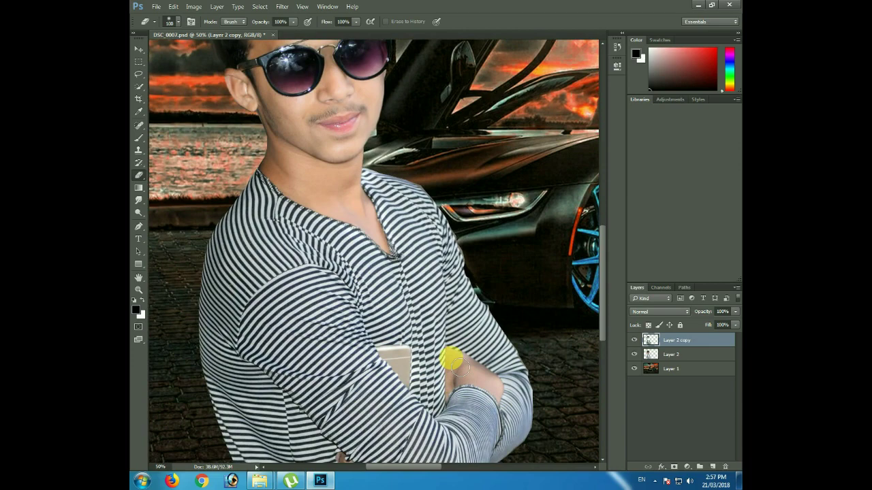
# Step: Zoom out and delete the original Layer 2, keeping only the Layer 2 copy
pyautogui.hotkey('ctrl', '-')
pyautogui.hotkey('ctrl', '-')
pyautogui.hotkey('ctrl', '-')
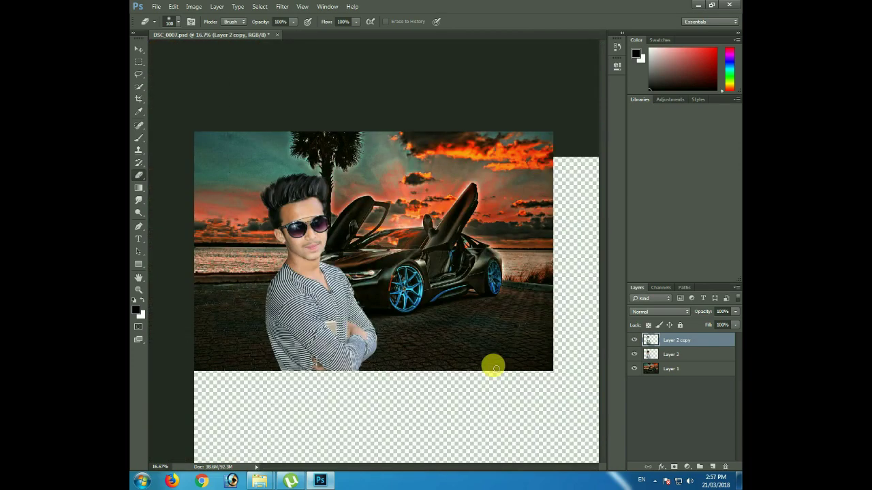
pyautogui.hotkey('ctrl', '+')
pyautogui.hotkey('ctrl', '+')
pyautogui.hotkey('ctrl', '+')
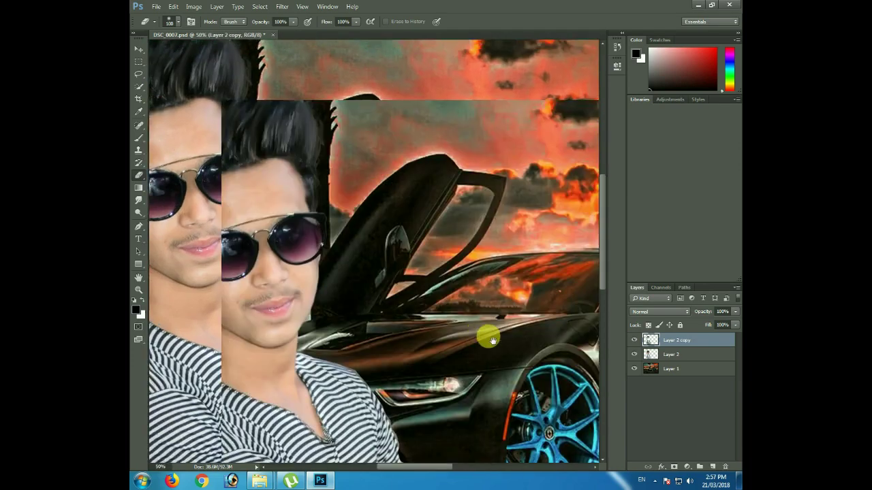
pyautogui.hotkey('ctrl', '-')
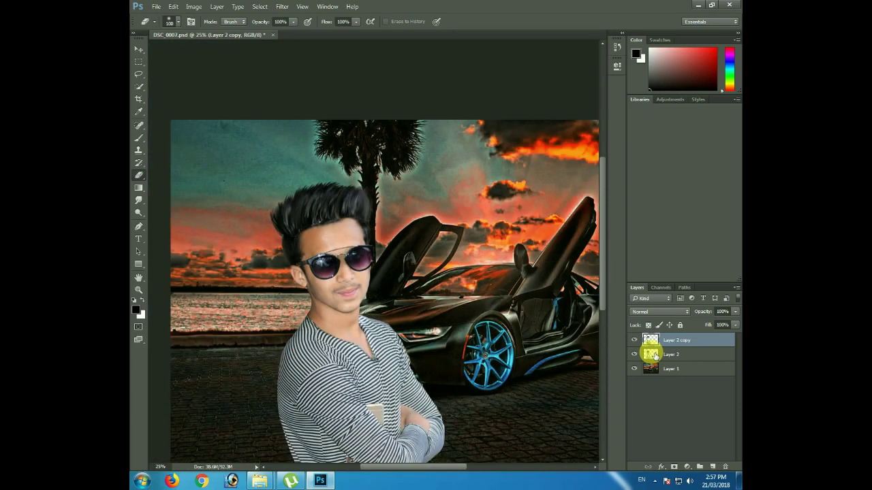
pyautogui.keyDown('shift'); pyautogui.click(661, 352); pyautogui.keyUp('shift')
pyautogui.hotkey('ctrl', 'e')
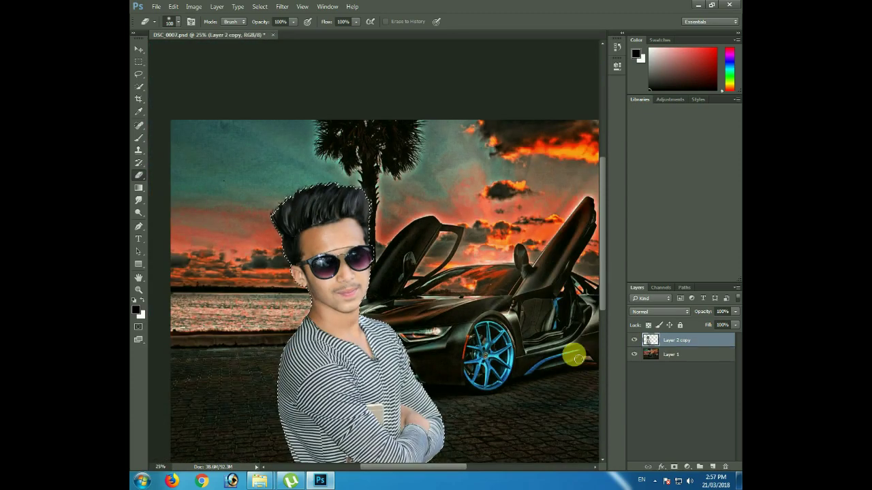
pyautogui.click(138, 226)
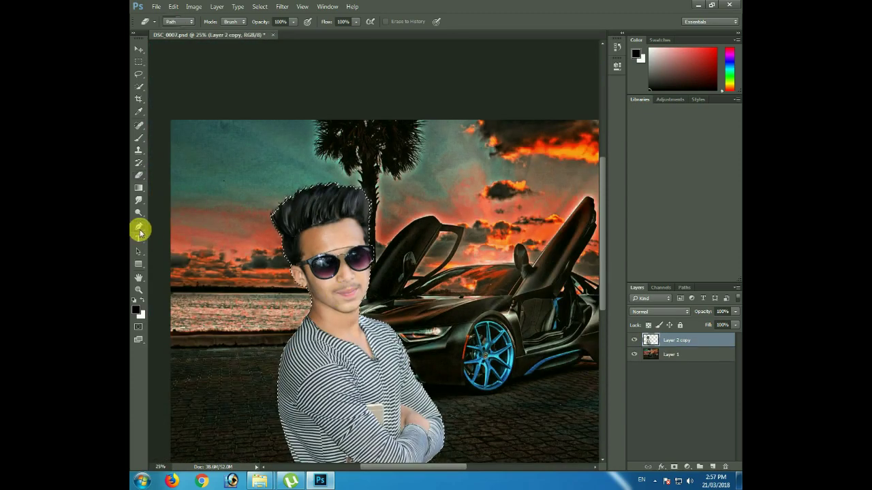
# Step: Trace the pen path along the boy's shirt collar and around the elbow gap
pyautogui.hotkey('ctrl', '+')
pyautogui.hotkey('ctrl', '+')
pyautogui.hotkey('ctrl', '+')
pyautogui.hotkey('ctrl', '+')
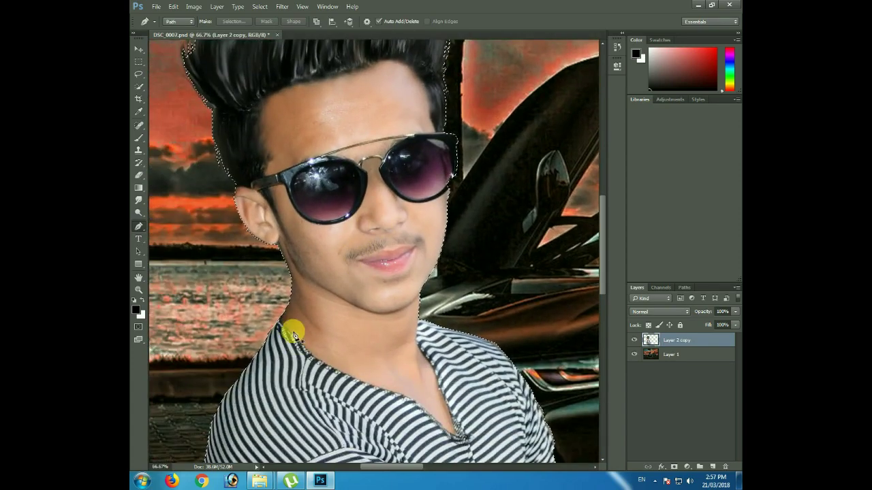
pyautogui.click(308, 352)
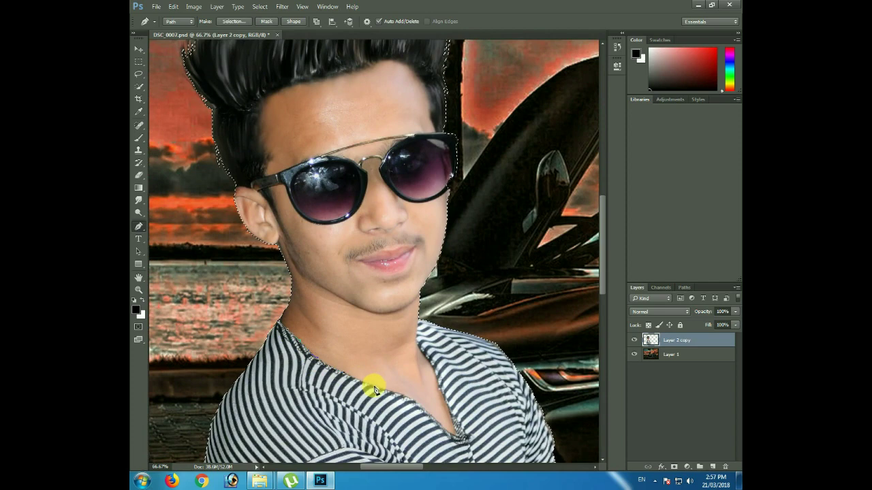
pyautogui.click(402, 395)
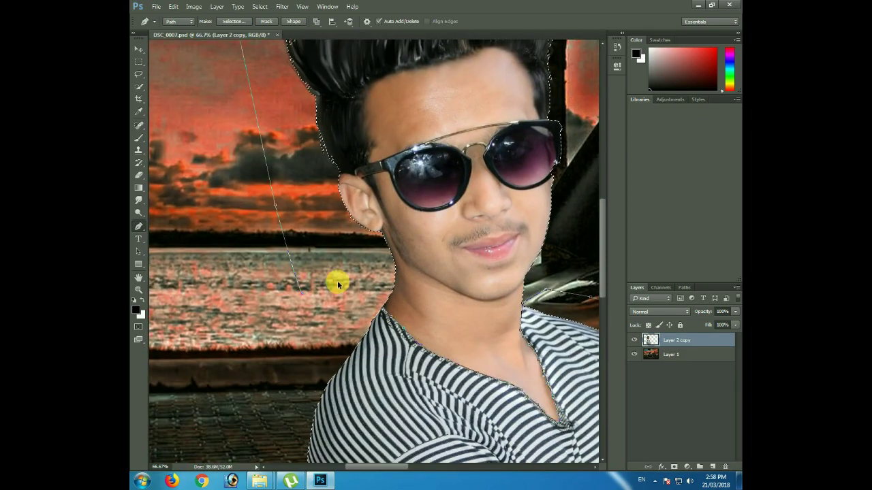
pyautogui.scroll(-5, 360, 308)
pyautogui.hscroll(3, 403, 360)
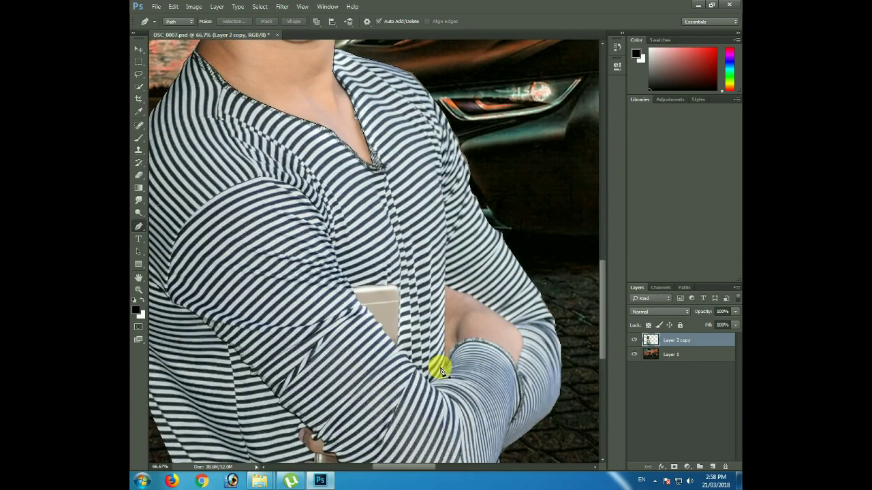
pyautogui.scroll(-2, 442, 369)
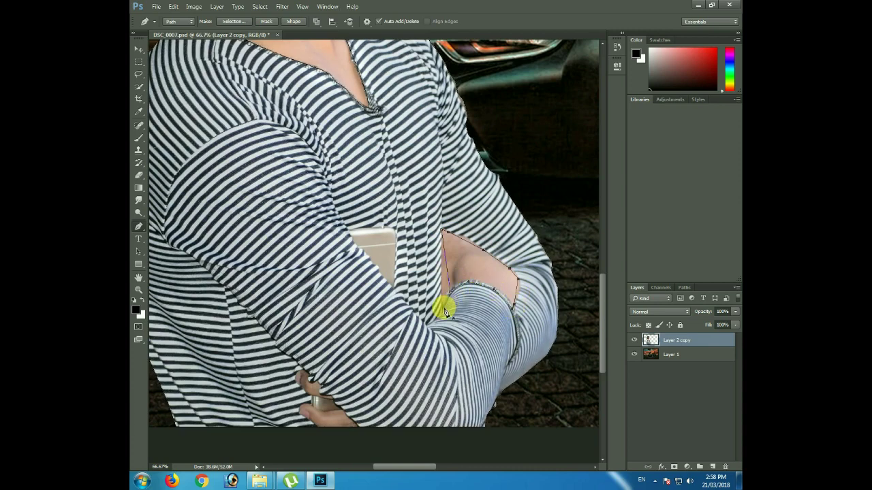
pyautogui.hotkey('ctrl', 'Return')
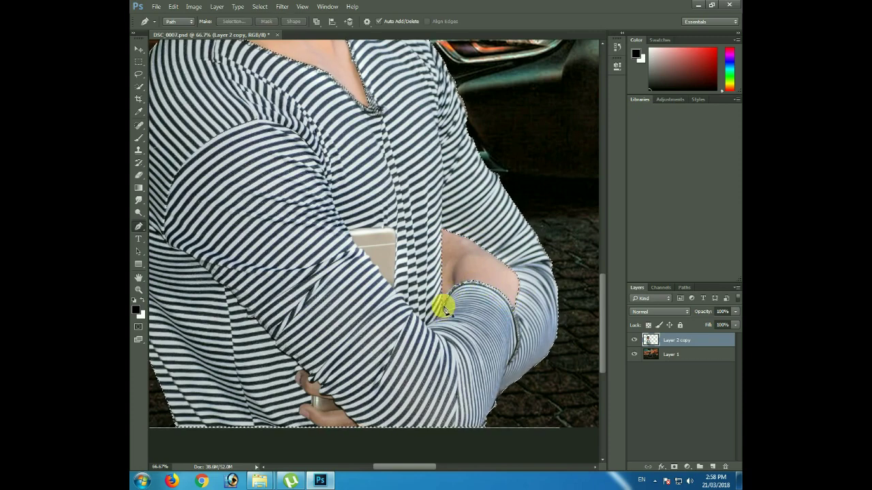
# Step: Trace around the boy's hand, convert the path to a selection and zoom out
pyautogui.scroll(-2, 408, 310)
pyautogui.click(360, 387)
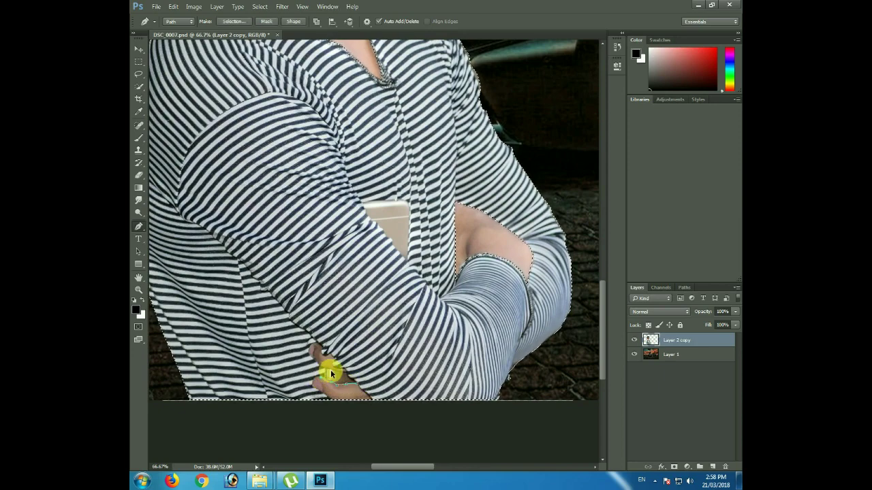
pyautogui.click(355, 379)
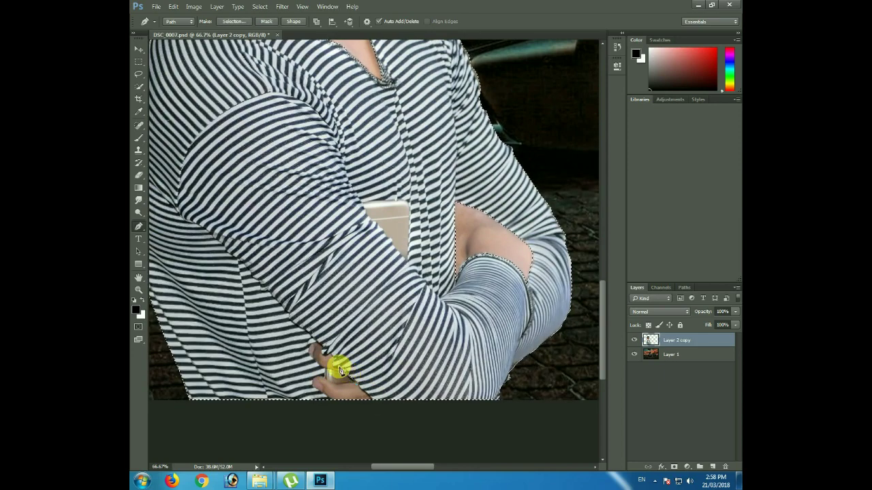
pyautogui.hotkey('ctrl', 'Return')
pyautogui.hotkey('ctrl', 'd')
pyautogui.click(311, 382)
pyautogui.click(324, 396)
pyautogui.moveTo(363, 416); pyautogui.dragTo(372, 402)
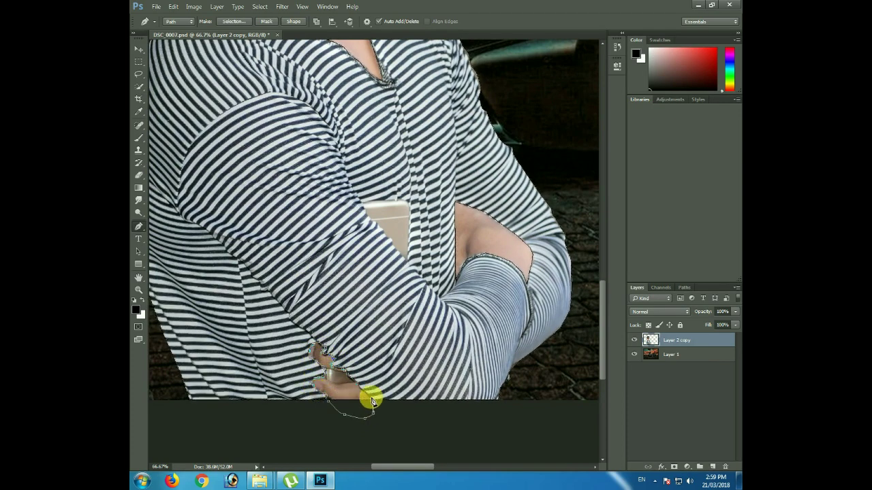
pyautogui.hotkey('ctrl', 'Return')
pyautogui.hotkey('ctrl', '-')
pyautogui.hotkey('ctrl', '-')
pyautogui.hotkey('ctrl', '-')
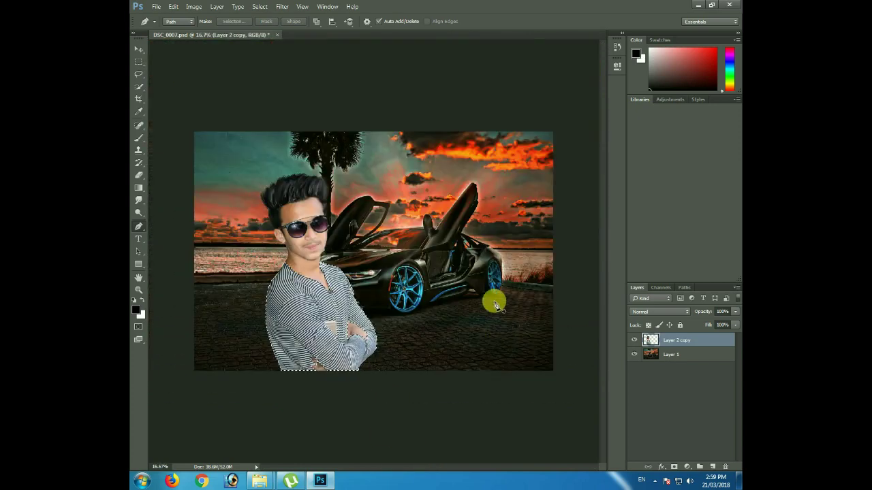
# Step: Copy the selected boy onto a new layer and duplicate the boy's layer
pyautogui.hotkey('ctrl', 'j')
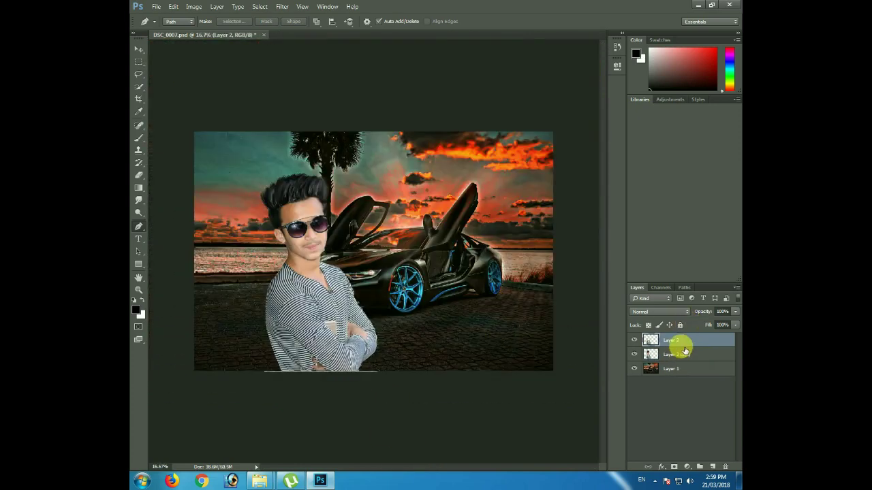
pyautogui.moveTo(686, 344); pyautogui.dragTo(712, 466)
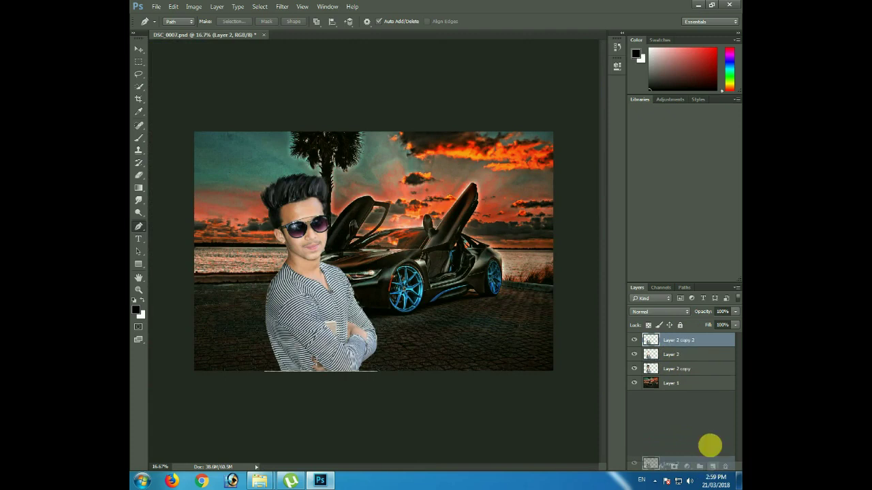
pyautogui.hotkey('ctrl', 'a')
pyautogui.hotkey('ctrl', "'")
pyautogui.moveTo(671, 354); pyautogui.dragTo(728, 467)
pyautogui.click(138, 62)
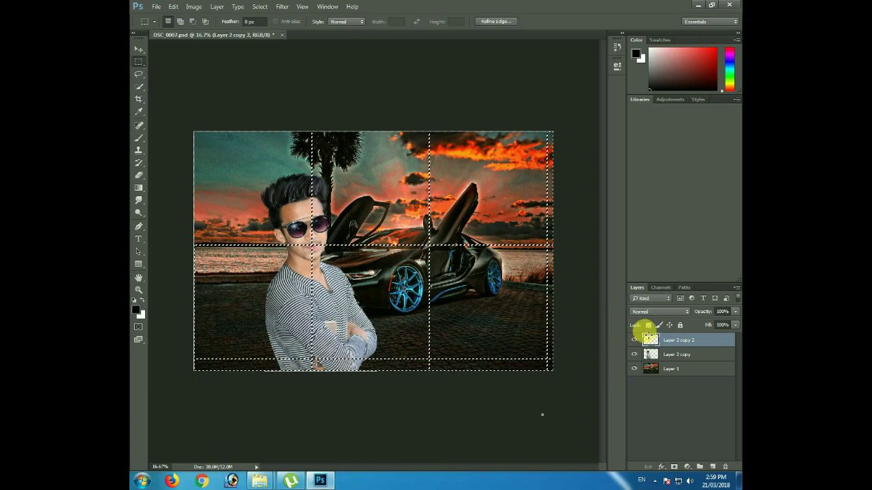
pyautogui.hotkey('ctrl', 'd')
# Step: Make the extra Layer 2 active and delete it, leaving Layer 2 copy 2 on top
pyautogui.scroll(3, 450, 279)
pyautogui.scroll(1, 450, 280)
pyautogui.moveTo(175, 258)
pyautogui.mouseDown()
pyautogui.moveTo(389, 354)
pyautogui.moveTo(412, 392)
pyautogui.mouseUp()
pyautogui.scroll(-2, 412, 392)
pyautogui.hotkey('ctrl', 'shift', 'd')
pyautogui.scroll(-2, 488, 346)
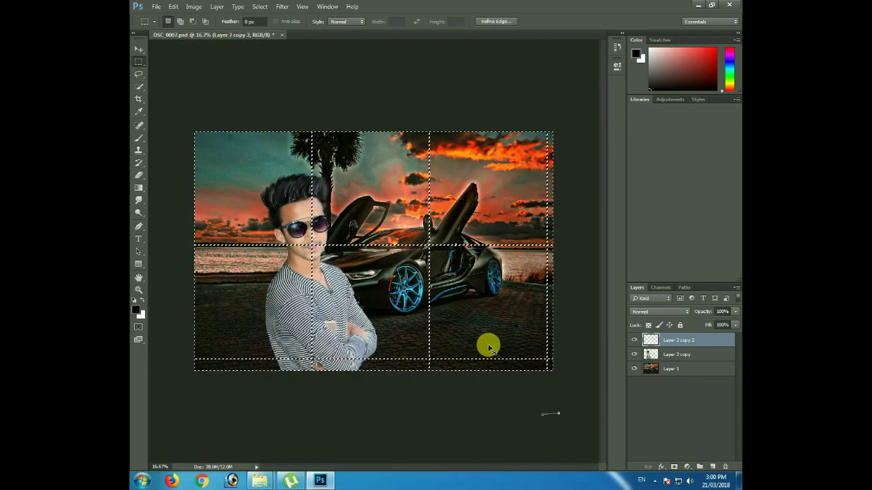
pyautogui.hotkey('ctrl', 'z')
pyautogui.click(670, 355)
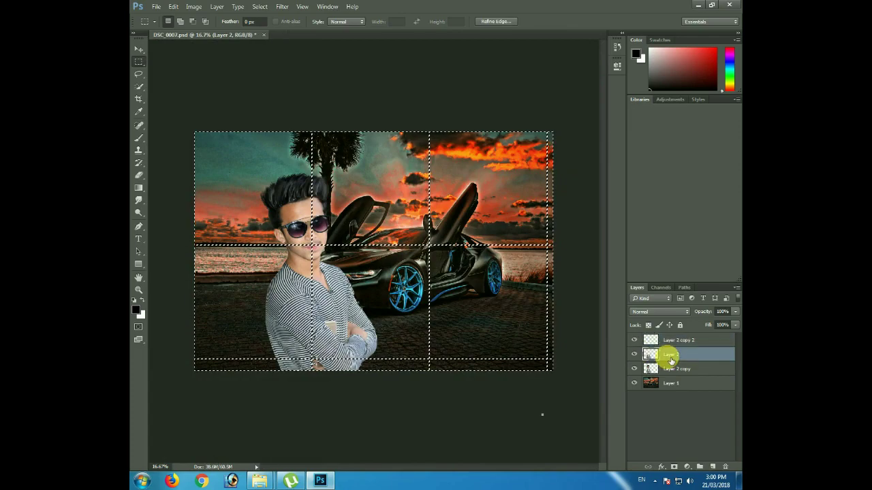
pyautogui.keyDown('ctrl'); pyautogui.click(642, 362); pyautogui.keyUp('ctrl')
pyautogui.scroll(1, 500, 294)
pyautogui.scroll(-2, 501, 298)
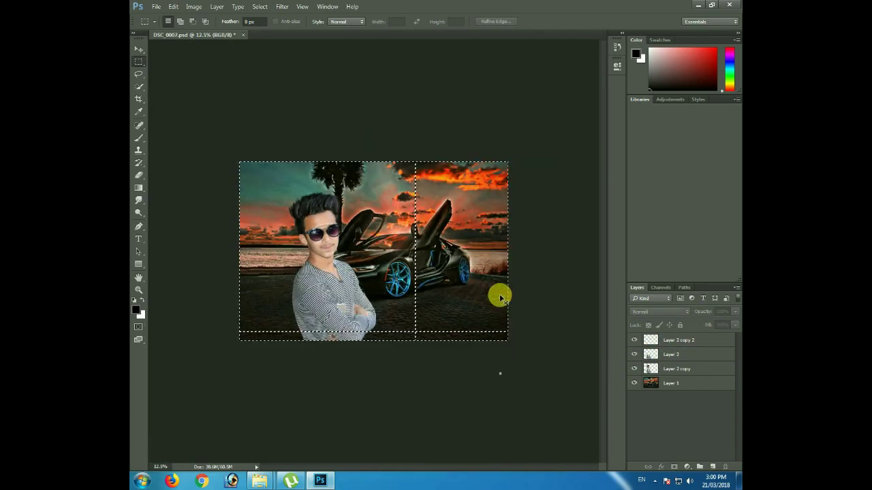
pyautogui.scroll(3, 500, 298)
pyautogui.scroll(-2, 500, 295)
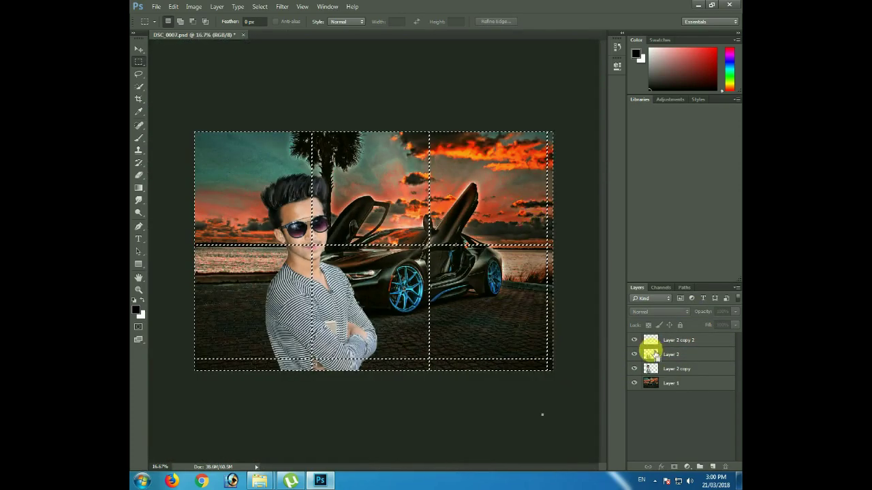
pyautogui.click(542, 351)
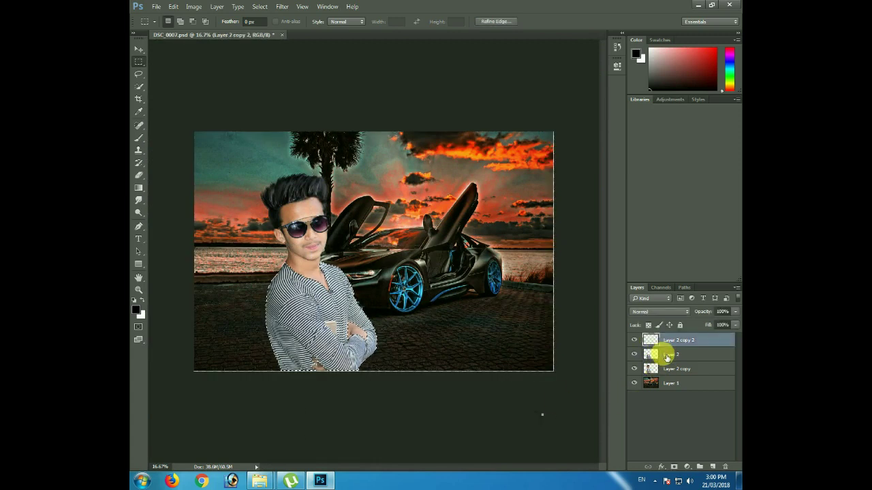
pyautogui.moveTo(659, 357); pyautogui.dragTo(725, 466)
# Step: Set the top layer to Color blending and pick a cyan brush colour for the shirt
pyautogui.click(655, 311)
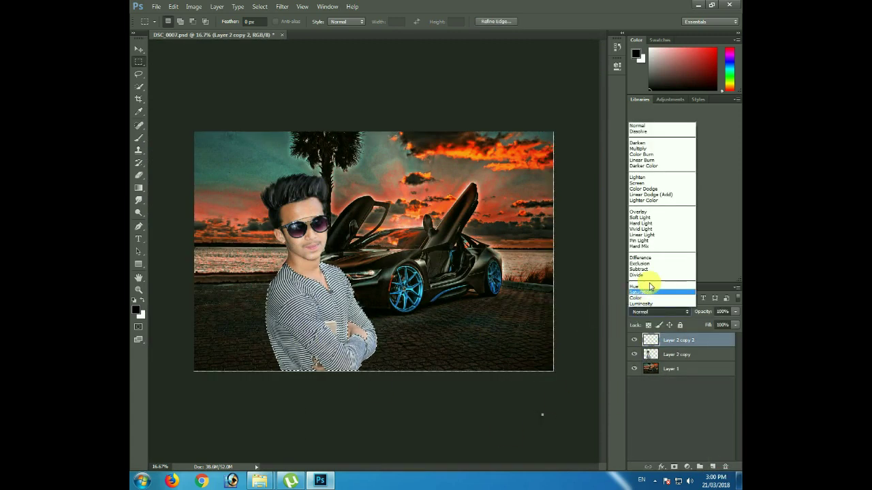
pyautogui.click(653, 303)
pyautogui.click(139, 139)
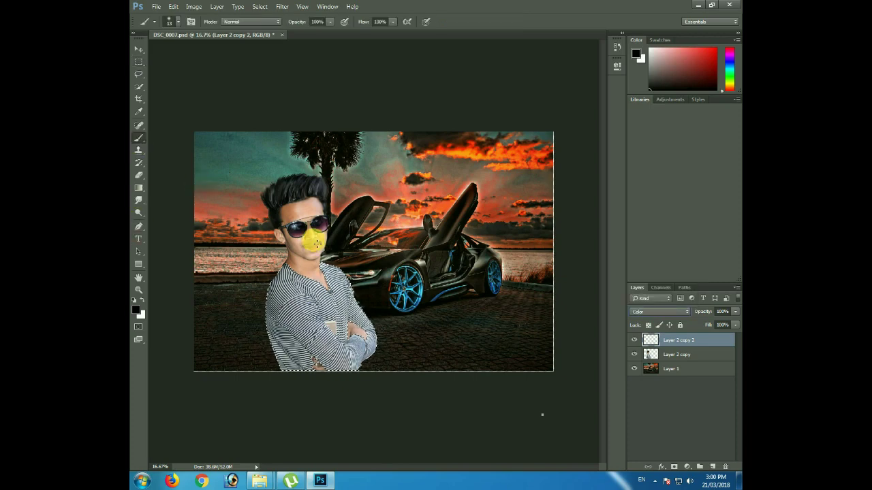
pyautogui.click(139, 317)
pyautogui.click(395, 145)
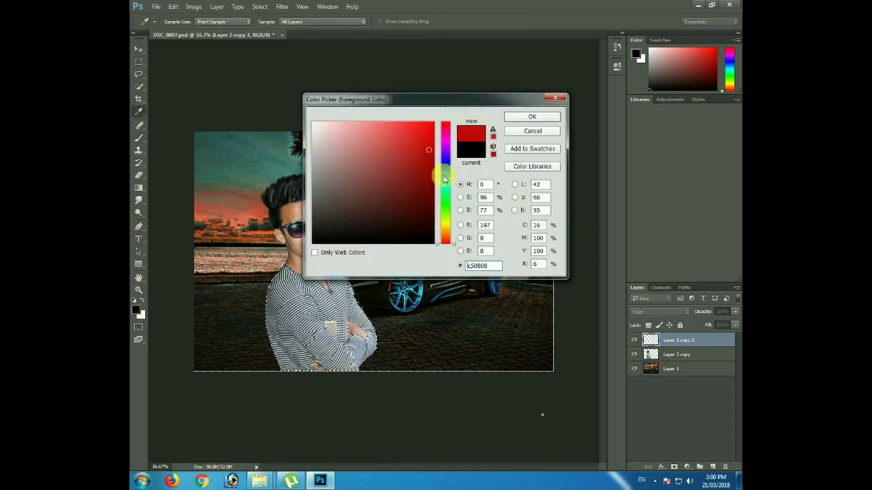
pyautogui.moveTo(442, 175); pyautogui.dragTo(438, 186)
pyautogui.press('Return')
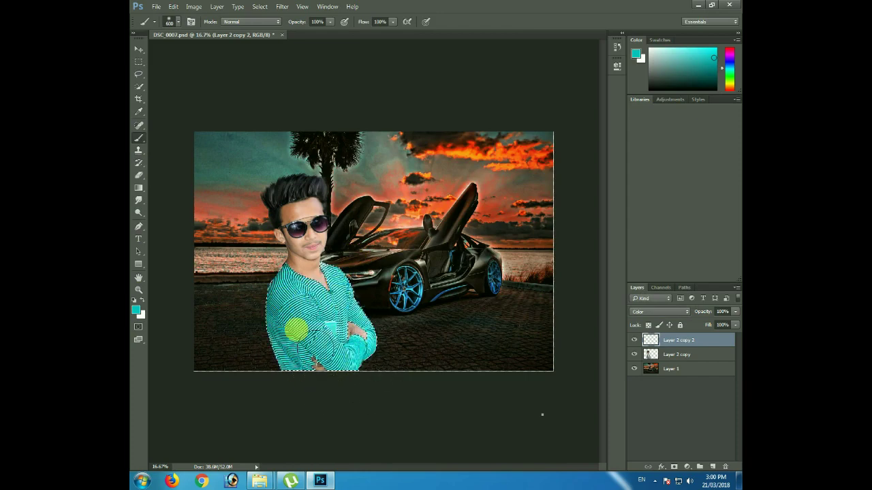
pyautogui.keyDown('alt'); pyautogui.click(430, 198); pyautogui.keyUp('alt')
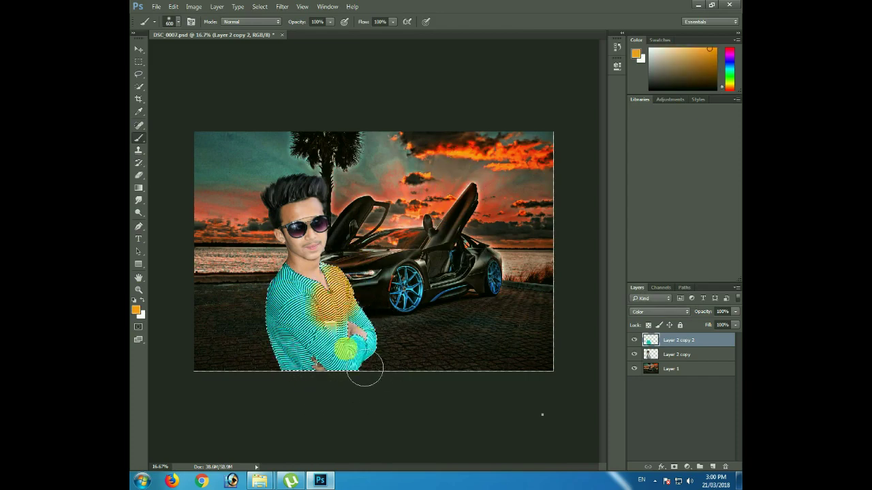
pyautogui.moveTo(326, 331); pyautogui.dragTo(312, 367)
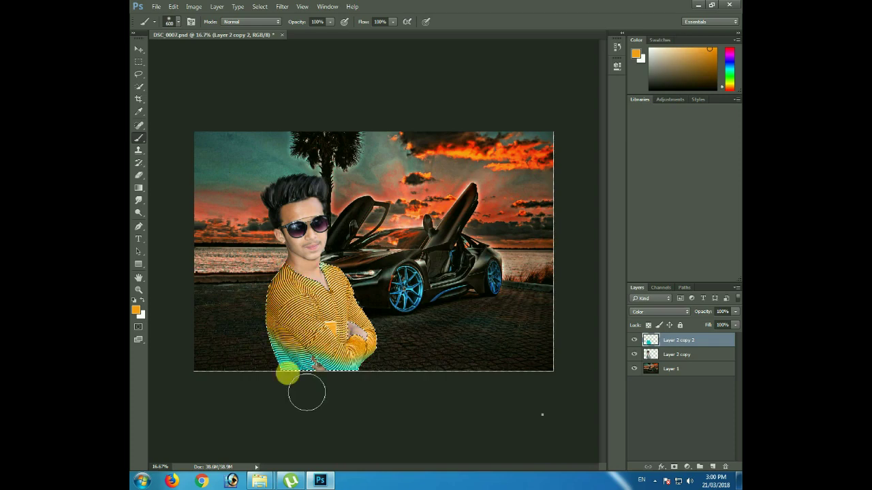
pyautogui.hotkey('ctrl', 'z')
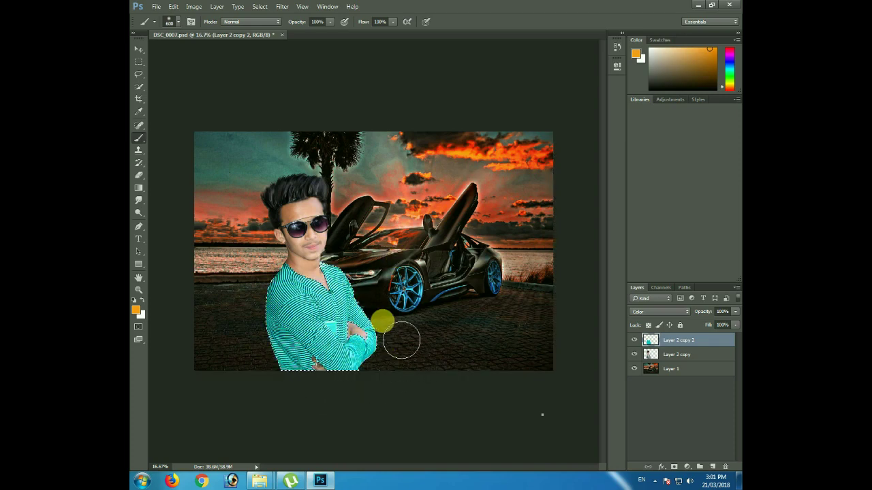
# Step: Deepen the shirt with a Curves adjustment bent downward
pyautogui.hotkey('ctrl', 'm')
pyautogui.moveTo(393, 191); pyautogui.dragTo(395, 197)
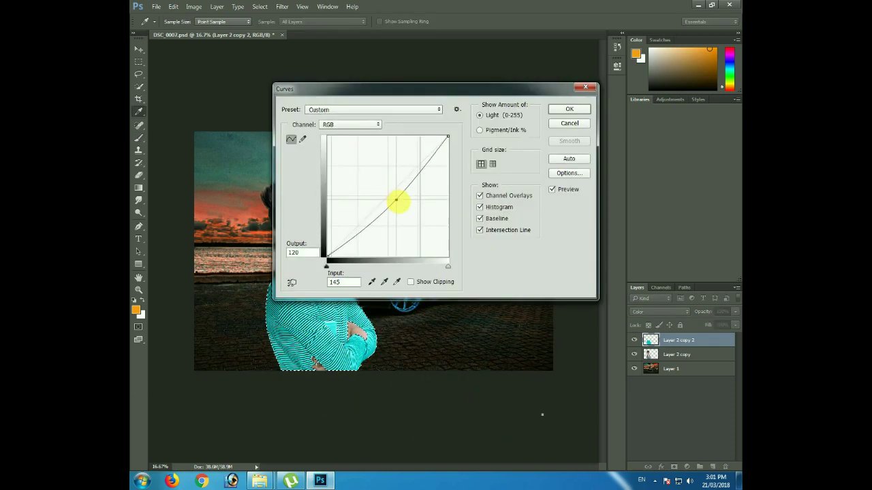
pyautogui.moveTo(399, 97); pyautogui.dragTo(557, 118)
pyautogui.moveTo(561, 216)
pyautogui.mouseDown()
pyautogui.moveTo(572, 240)
pyautogui.moveTo(579, 233)
pyautogui.mouseUp()
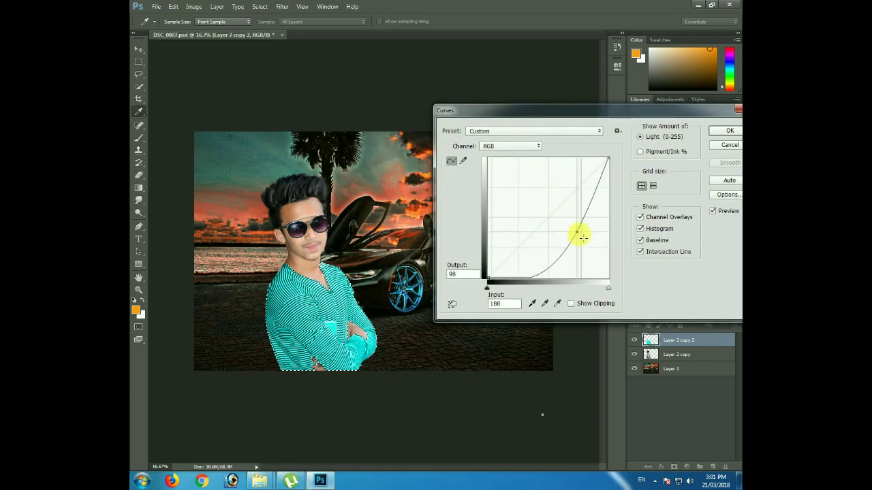
pyautogui.press('Return')
pyautogui.scroll(1, 529, 239)
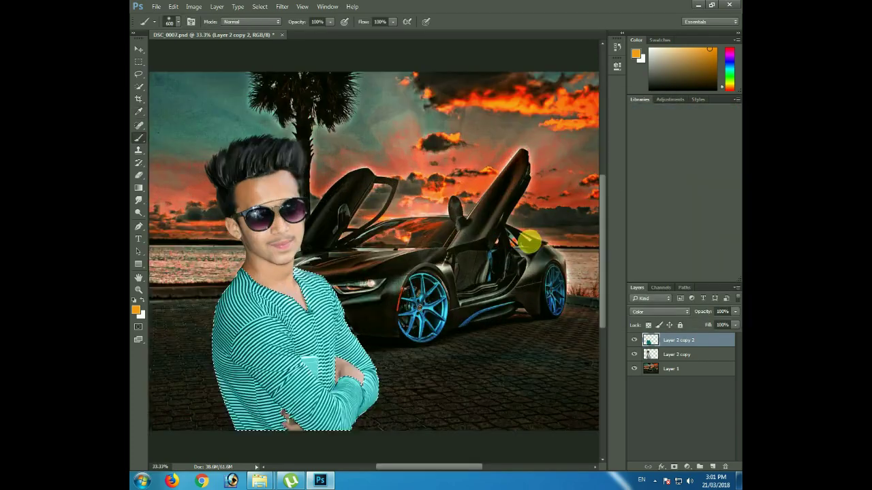
pyautogui.scroll(1, 335, 350)
pyautogui.scroll(1, 381, 245)
pyautogui.scroll(1, 404, 169)
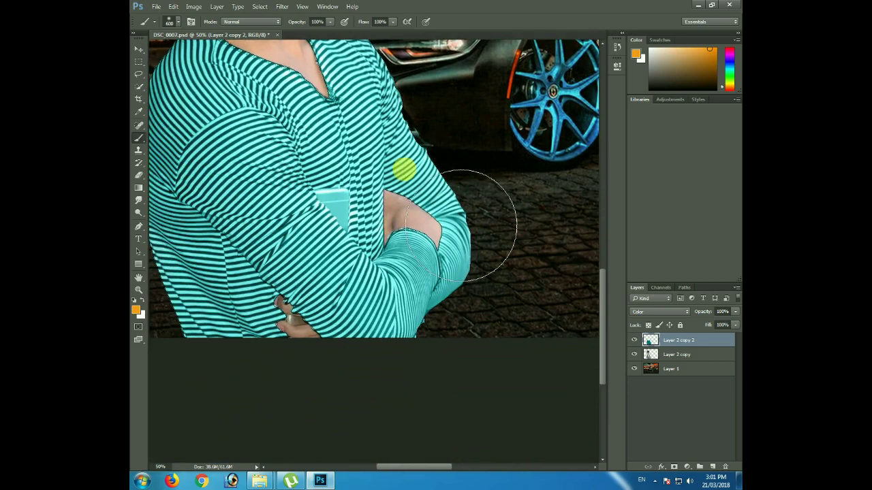
# Step: Trace the shirt pocket and delete its teal tint so it shows white
pyautogui.click(138, 61)
pyautogui.click(138, 226)
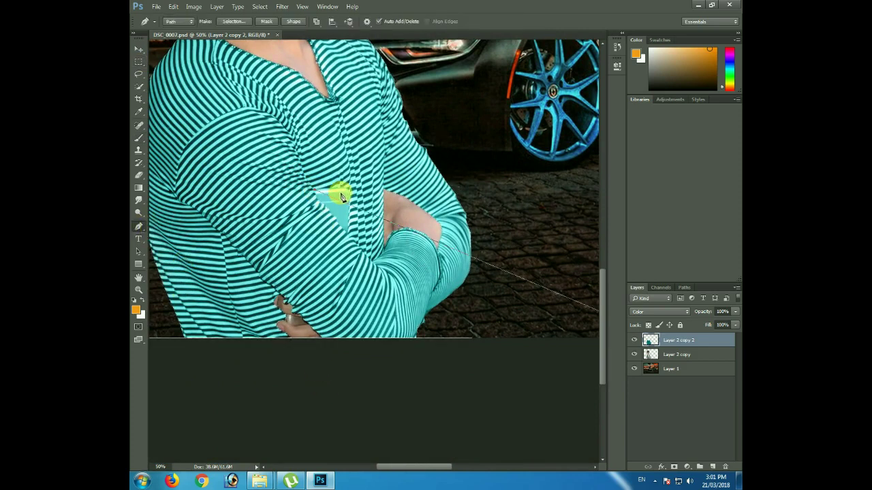
pyautogui.click(315, 196)
pyautogui.click(355, 197)
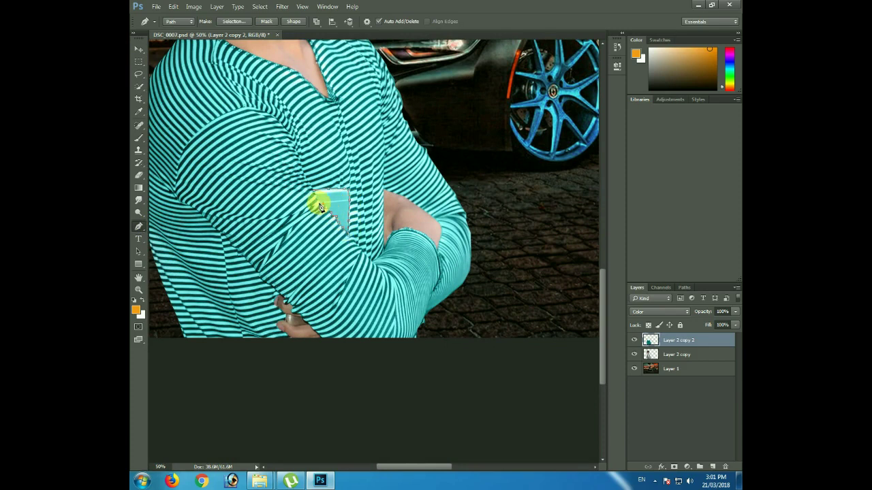
pyautogui.press('Delete')
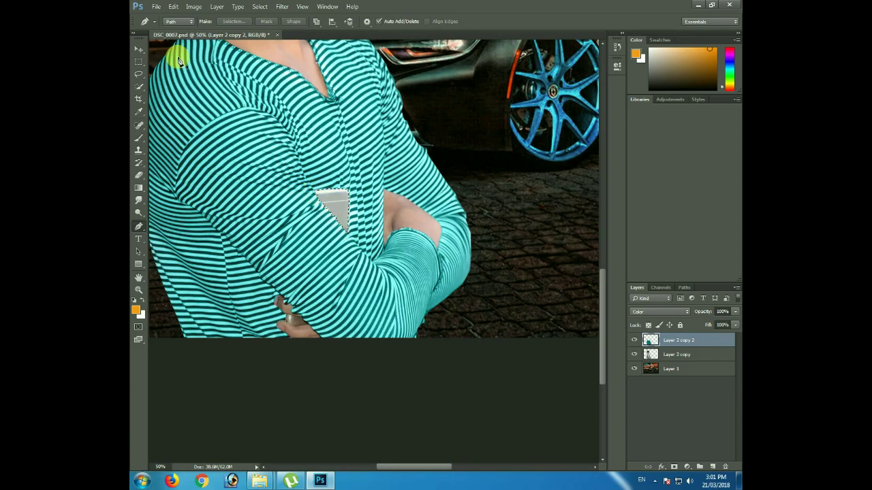
pyautogui.click(138, 61)
pyautogui.hotkey('ctrl', '-')
pyautogui.hotkey('ctrl', '-')
pyautogui.hotkey('ctrl', '-')
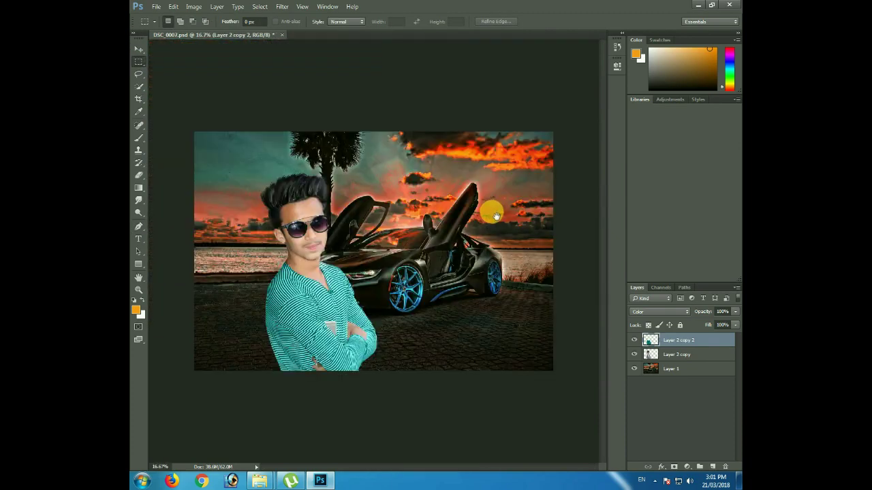
# Step: Select the Layer 2 copy person layer and open the Filter menu
pyautogui.click(673, 353)
pyautogui.click(282, 7)
pyautogui.click(303, 60)
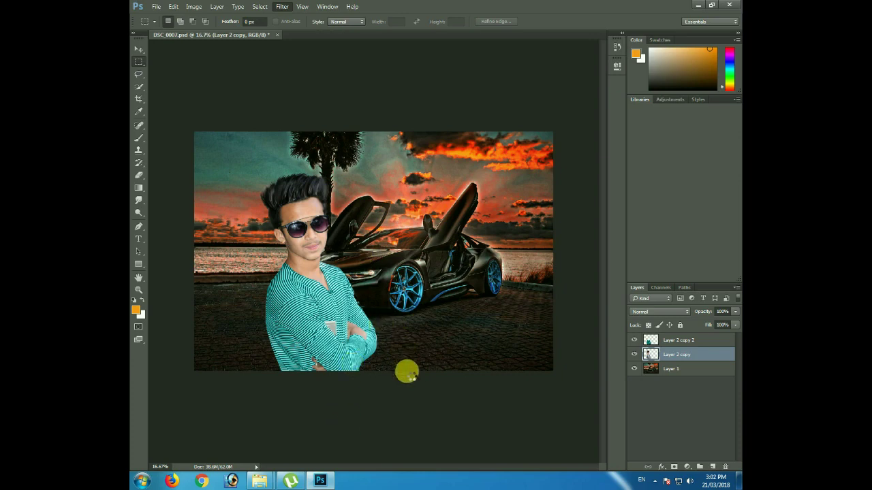
# Step: Apply Camera Raw with Clarity +100, Exposure -1.25, and Contrast, Shadows, Whites, Blacks -100
pyautogui.hotkey('ctrl', 'shift', 'a')
pyautogui.moveTo(641, 294); pyautogui.dragTo(697, 293)
pyautogui.moveTo(641, 211); pyautogui.dragTo(699, 212)
pyautogui.moveTo(641, 256); pyautogui.dragTo(703, 256)
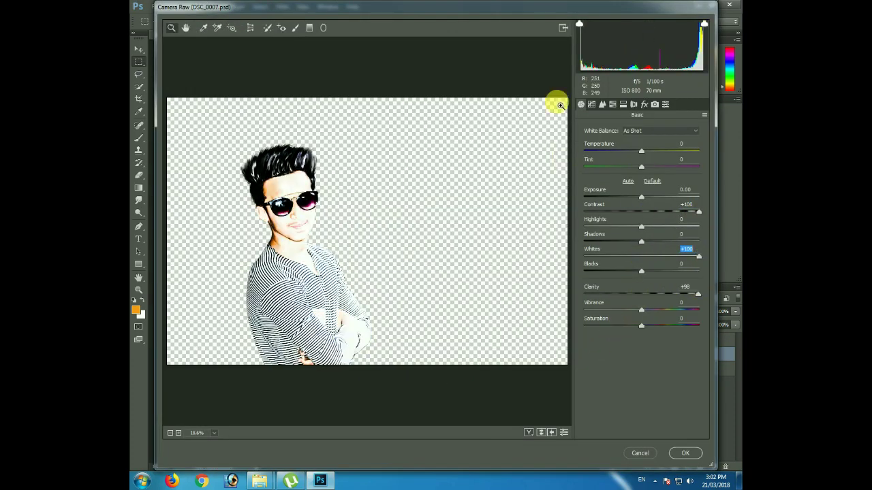
pyautogui.click(652, 181)
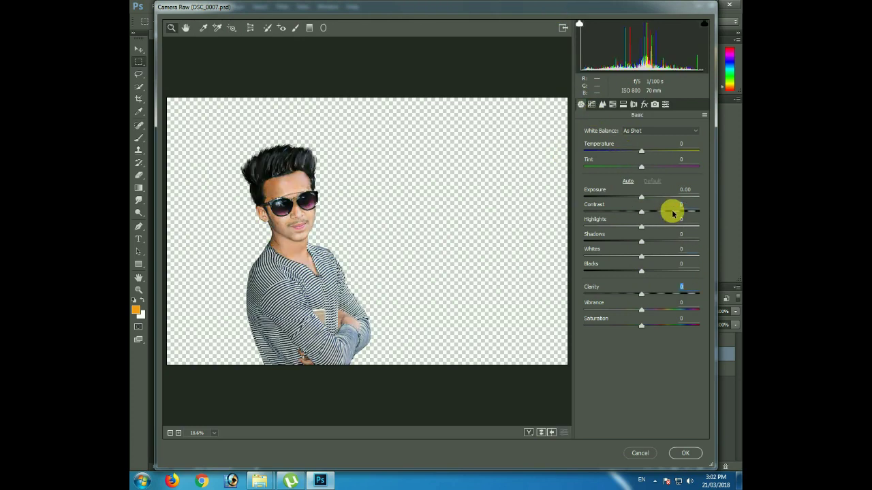
pyautogui.moveTo(646, 297); pyautogui.dragTo(701, 288)
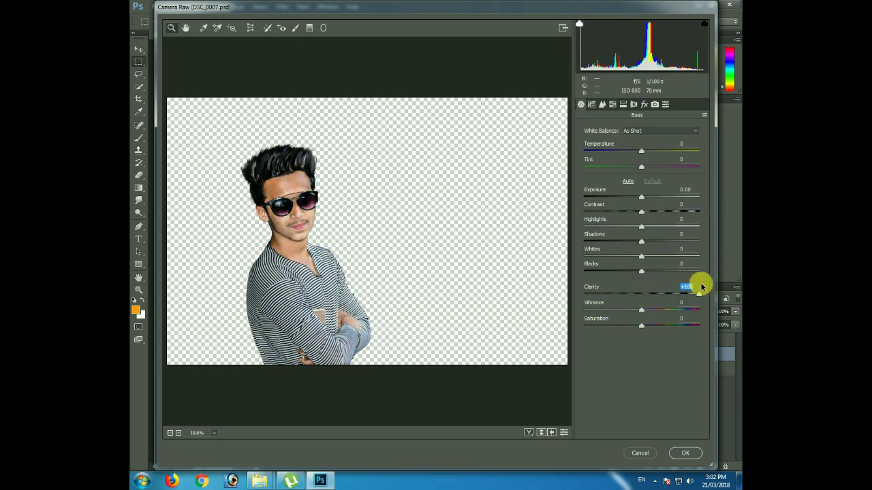
pyautogui.moveTo(650, 271); pyautogui.dragTo(583, 272)
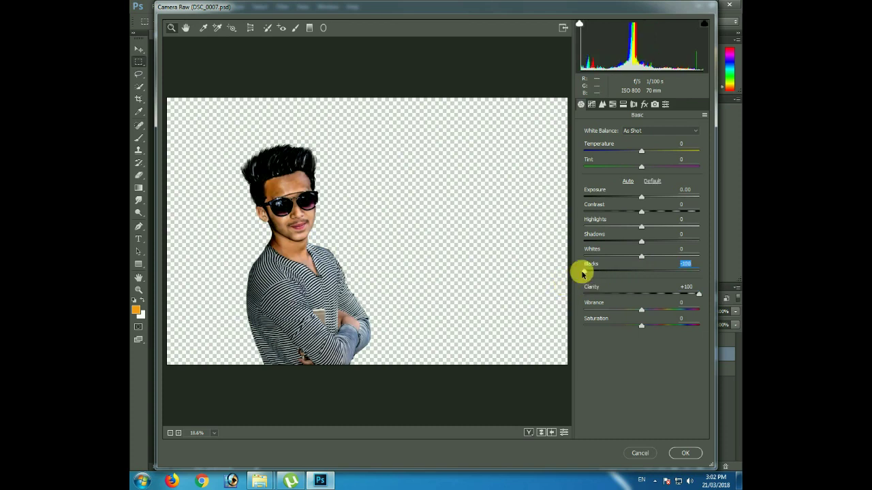
pyautogui.moveTo(641, 257)
pyautogui.mouseDown()
pyautogui.moveTo(583, 257)
pyautogui.moveTo(579, 243)
pyautogui.mouseUp()
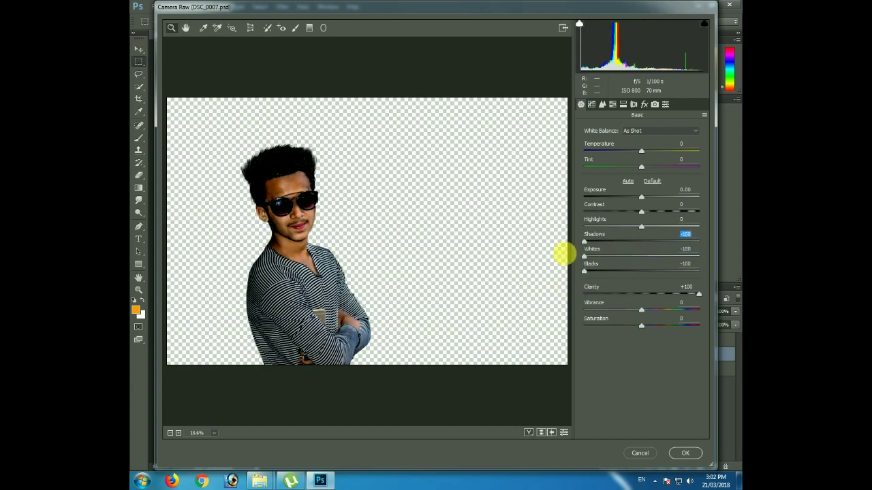
pyautogui.moveTo(641, 212)
pyautogui.mouseDown()
pyautogui.moveTo(583, 226)
pyautogui.moveTo(685, 229)
pyautogui.moveTo(660, 230)
pyautogui.mouseUp()
pyautogui.moveTo(641, 197)
pyautogui.mouseDown()
pyautogui.moveTo(701, 195)
pyautogui.moveTo(627, 206)
pyautogui.mouseUp()
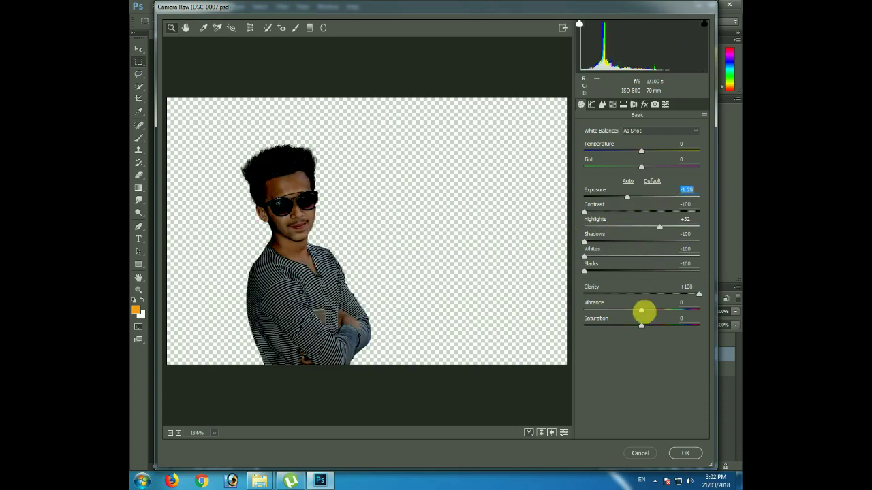
pyautogui.click(685, 452)
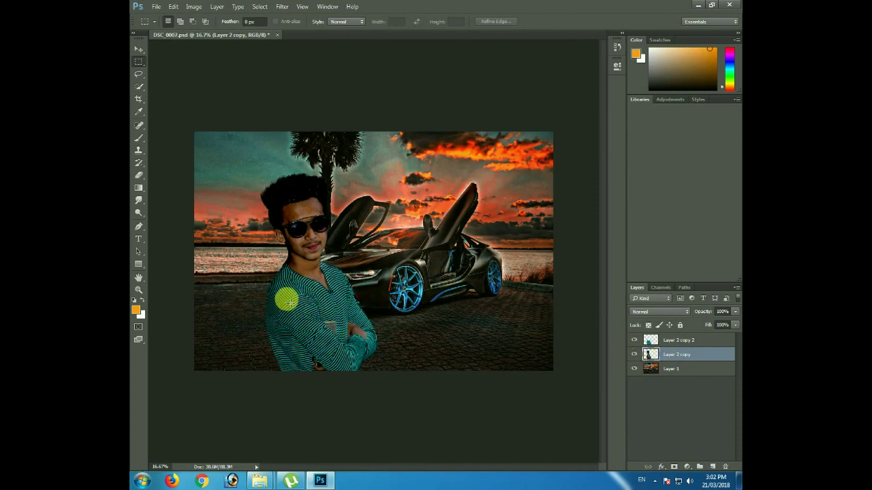
pyautogui.hotkey('ctrl', 'z')
pyautogui.hotkey('ctrl', 'z')
pyautogui.hotkey('ctrl', 'z')
pyautogui.hotkey('ctrl', 'z')
pyautogui.click(139, 176)
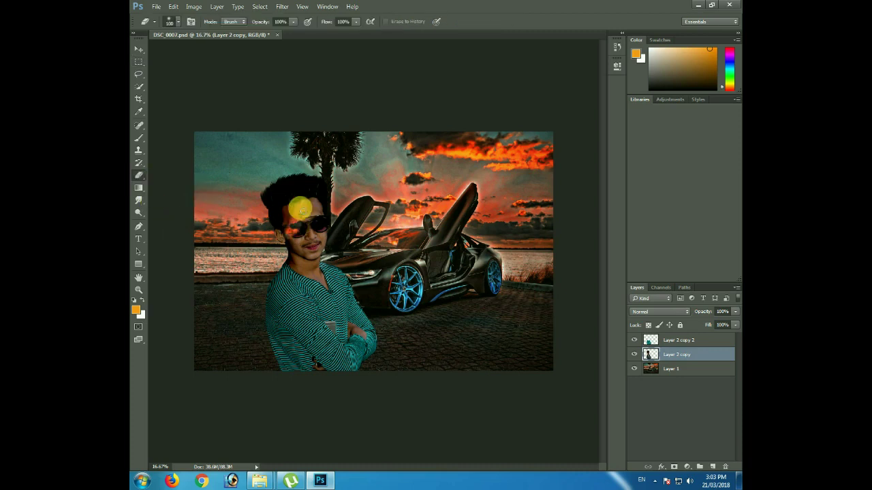
pyautogui.press(']')
pyautogui.press(']')
pyautogui.press(']')
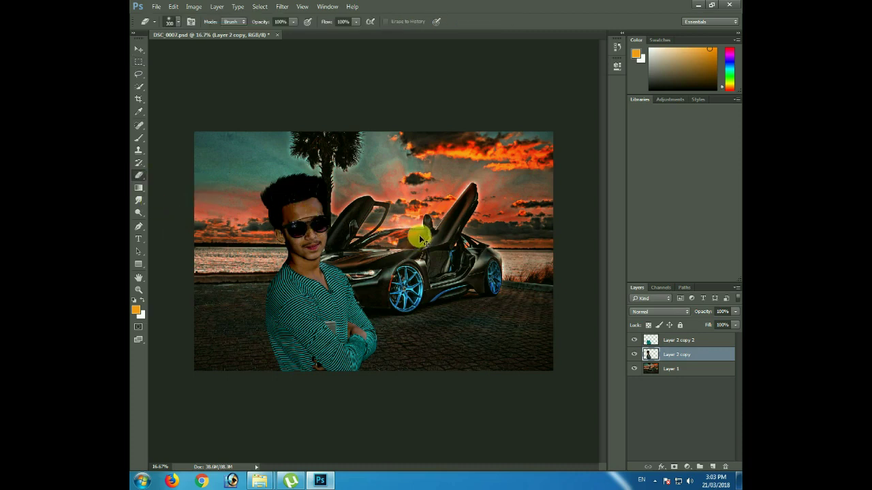
pyautogui.hotkey('ctrl', 'z')
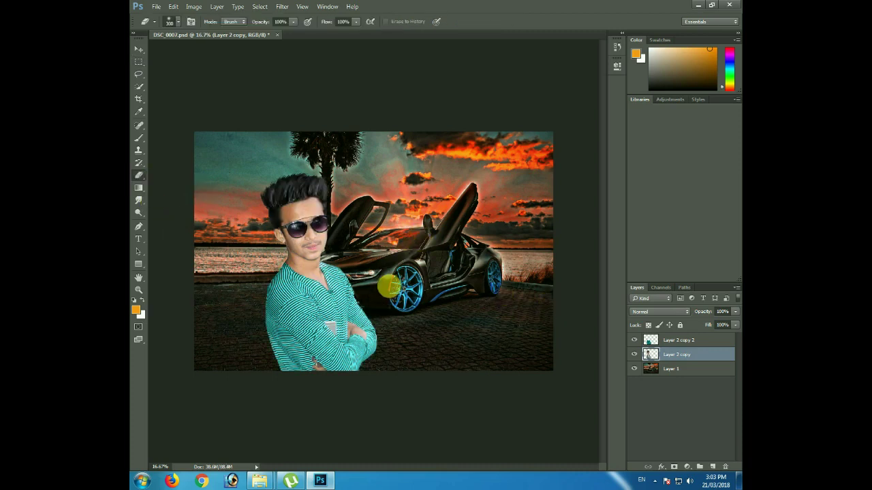
pyautogui.hotkey('ctrl', 'z')
pyautogui.hotkey('ctrl', 'z')
pyautogui.hotkey('ctrl', 'z')
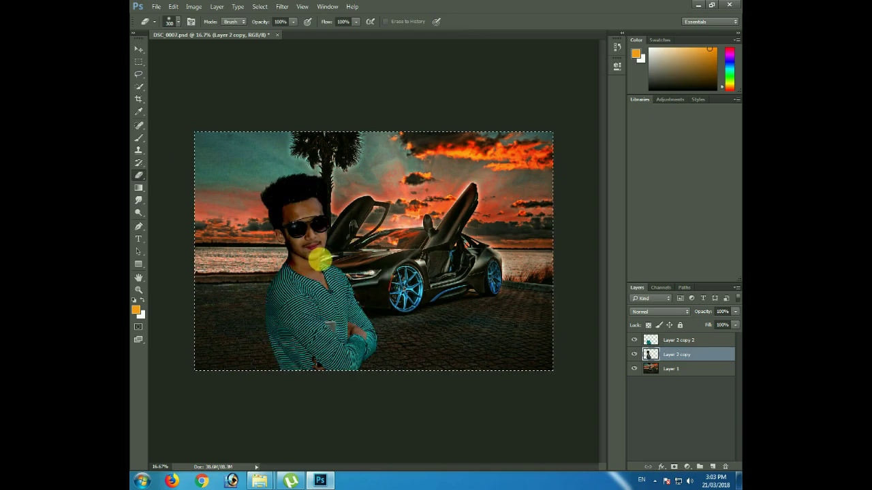
pyautogui.click(138, 61)
pyautogui.hotkey('ctrl', 'a')
pyautogui.rightClick(282, 254)
pyautogui.click(317, 337)
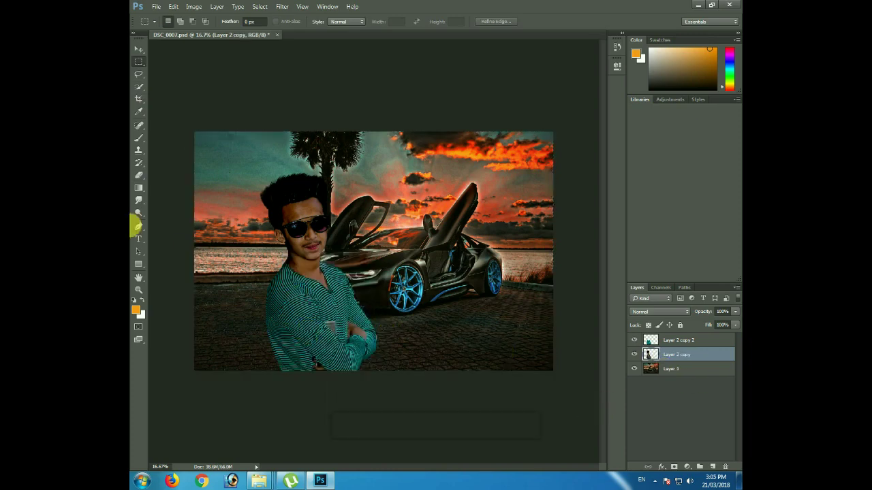
# Step: Bring up the canvas context menus for the person layer, then dismiss them
pyautogui.scroll(1, 136, 225)
pyautogui.scroll(1, 188, 247)
pyautogui.scroll(1, 423, 284)
pyautogui.scroll(1, 386, 277)
pyautogui.rightClick(352, 222)
pyautogui.click(161, 74)
pyautogui.rightClick(287, 146)
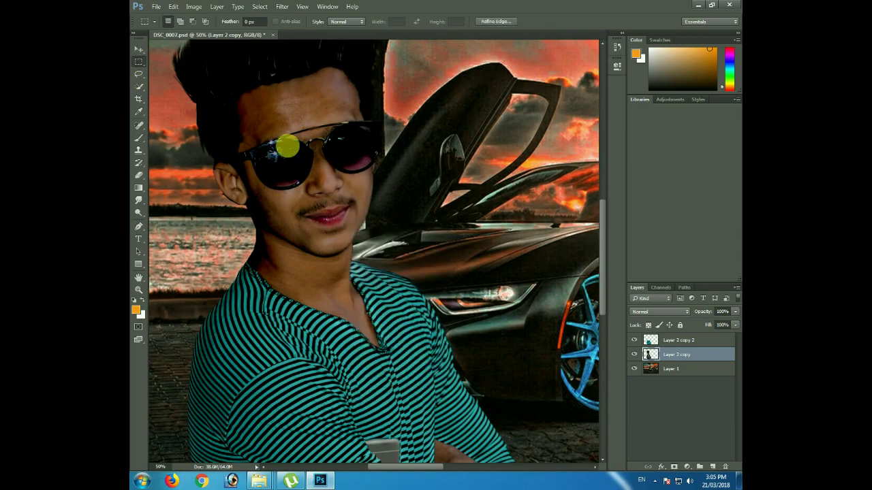
pyautogui.click(501, 261)
pyautogui.scroll(-3, 499, 252)
# Step: Copy the whole canvas to a new layer, merge down, then recreate Layer 2
pyautogui.hotkey('ctrl', 'a')
pyautogui.rightClick(467, 250)
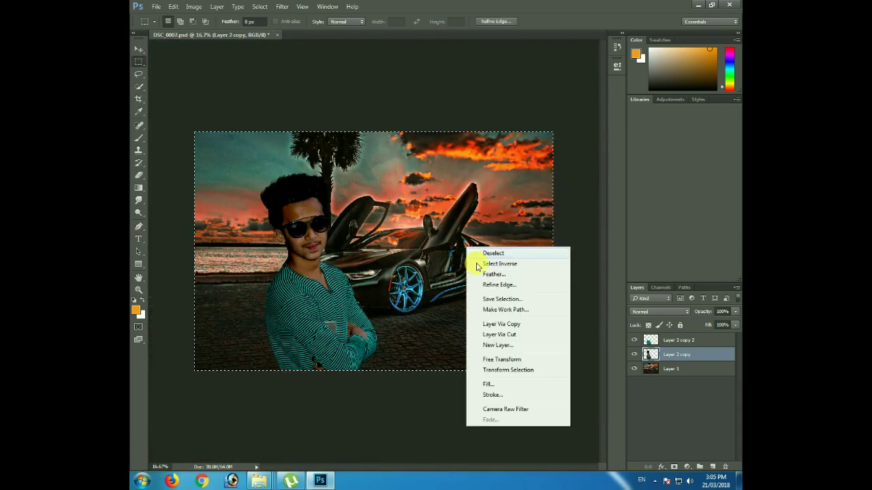
pyautogui.click(508, 325)
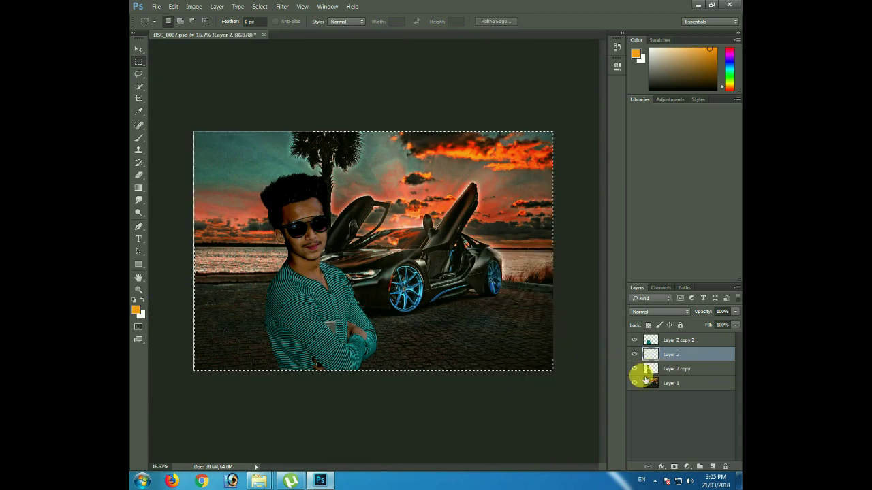
pyautogui.hotkey('ctrl', 'e')
pyautogui.hotkey('ctrl', 'd')
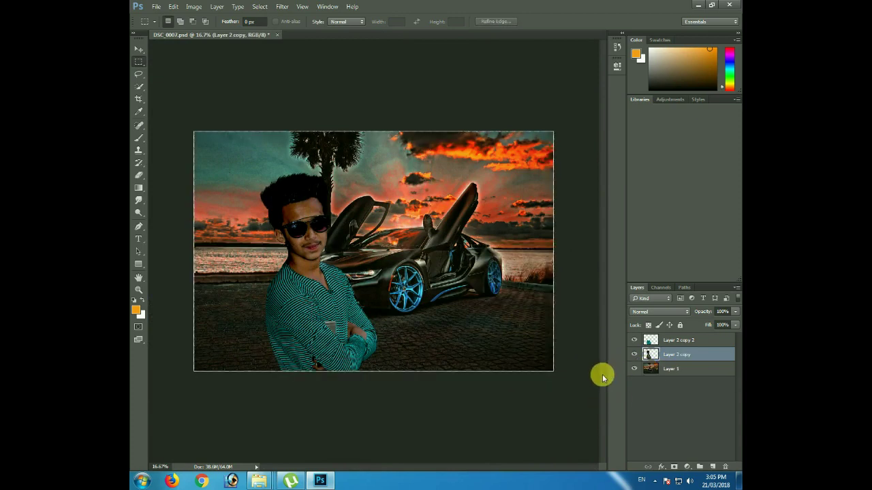
pyautogui.hotkey('ctrl', 'alt', 'z')
pyautogui.hotkey('ctrl', 'alt', 'z')
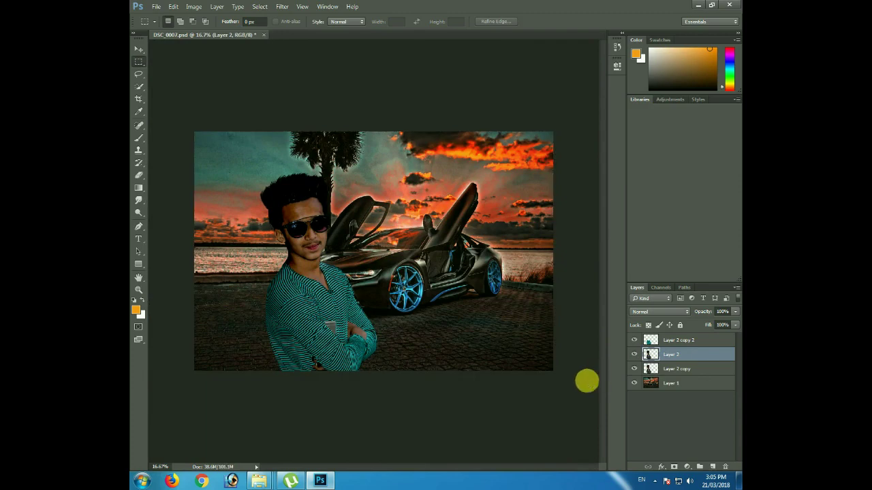
pyautogui.hotkey('ctrl', 'shift', 'z')
pyautogui.hotkey('ctrl', 'd')
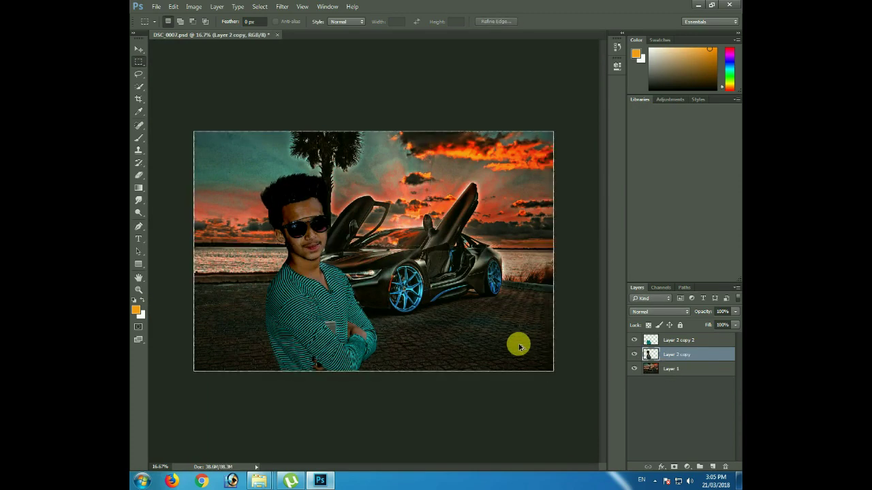
# Step: Revert the person to the bright original look and duplicate it as Layer 2 copy 3
pyautogui.hotkey('ctrl', 'alt', 'z')
pyautogui.click(282, 6)
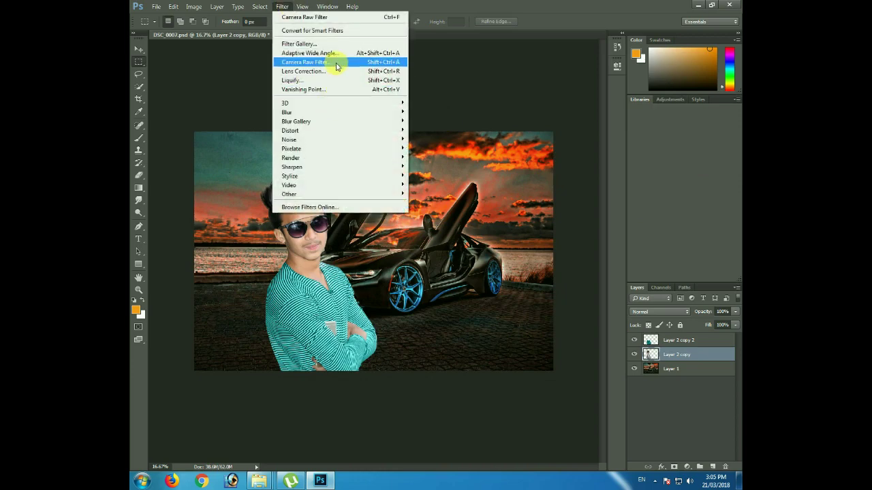
pyautogui.click(334, 63)
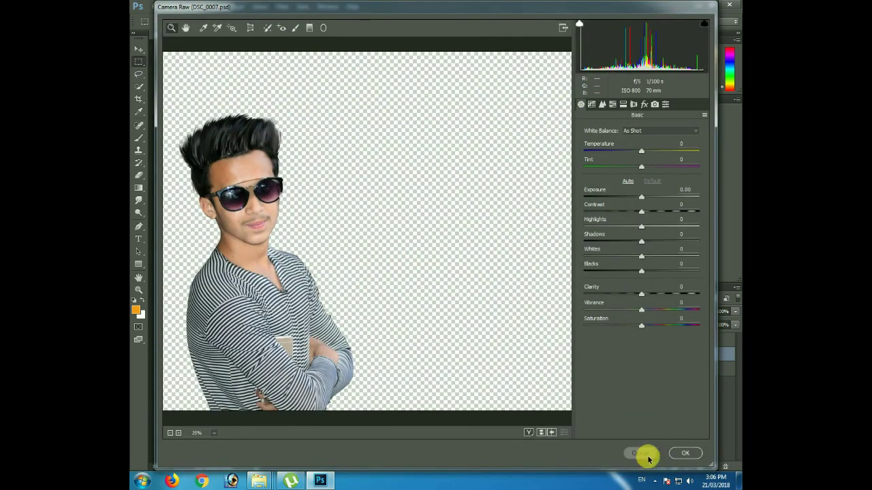
pyautogui.click(640, 454)
pyautogui.moveTo(647, 356); pyautogui.dragTo(715, 467)
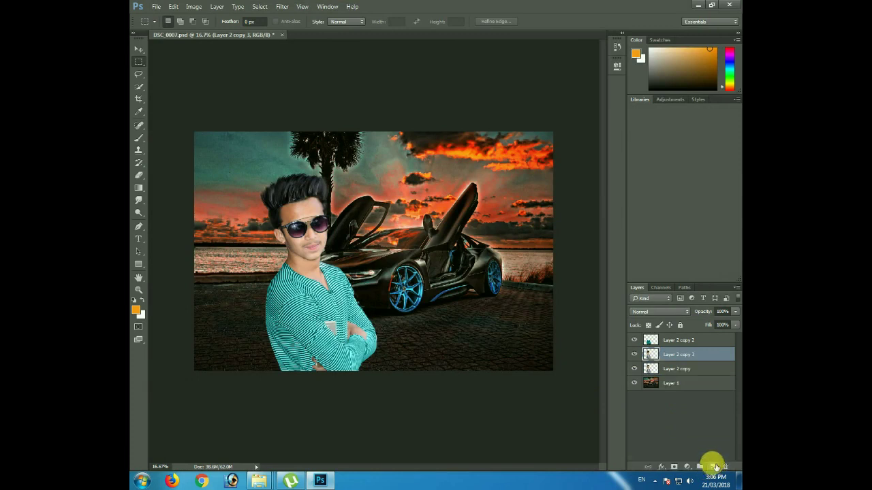
# Step: Brighten the Layer 2 copy person layer with a raised Curves adjustment
pyautogui.click(282, 7)
pyautogui.click(304, 62)
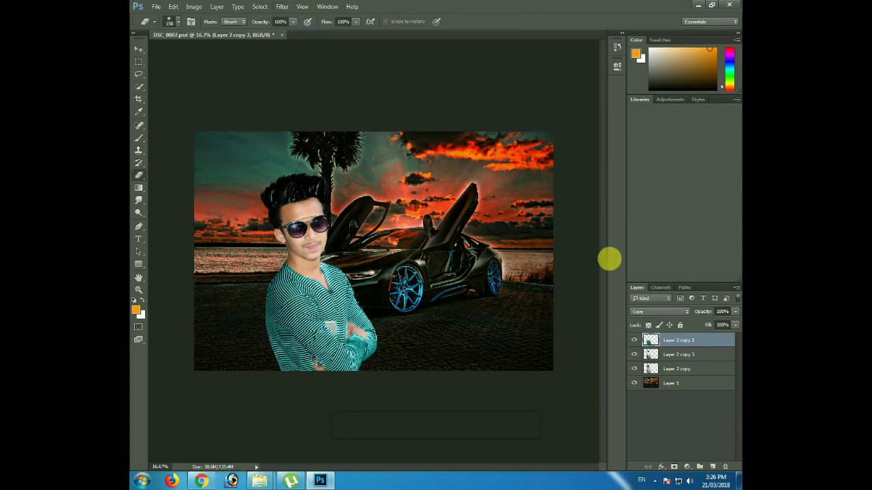
pyautogui.hotkey('ctrl', '+')
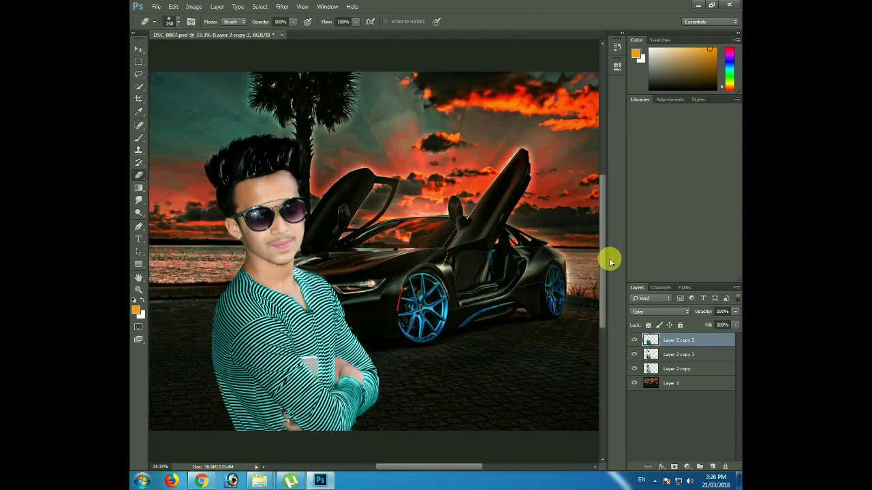
pyautogui.hotkey('ctrl', '+')
pyautogui.moveTo(405, 257); pyautogui.dragTo(482, 253)
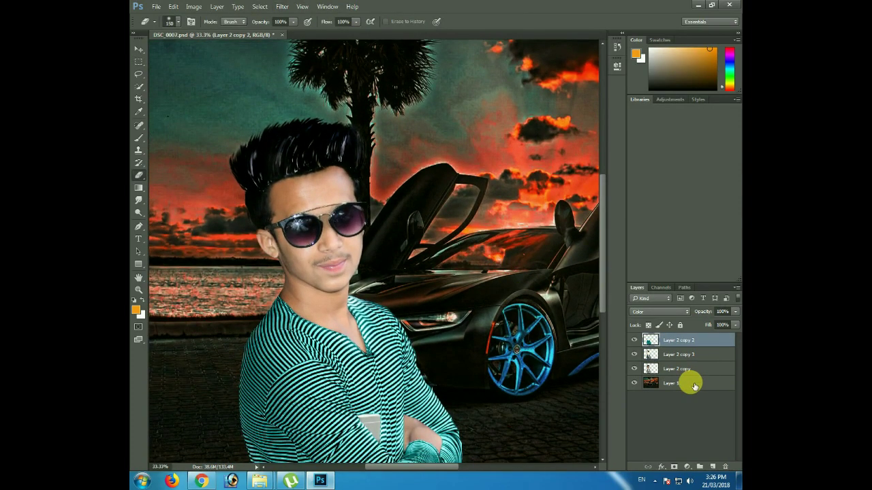
pyautogui.click(671, 369)
pyautogui.hotkey('ctrl', 'm')
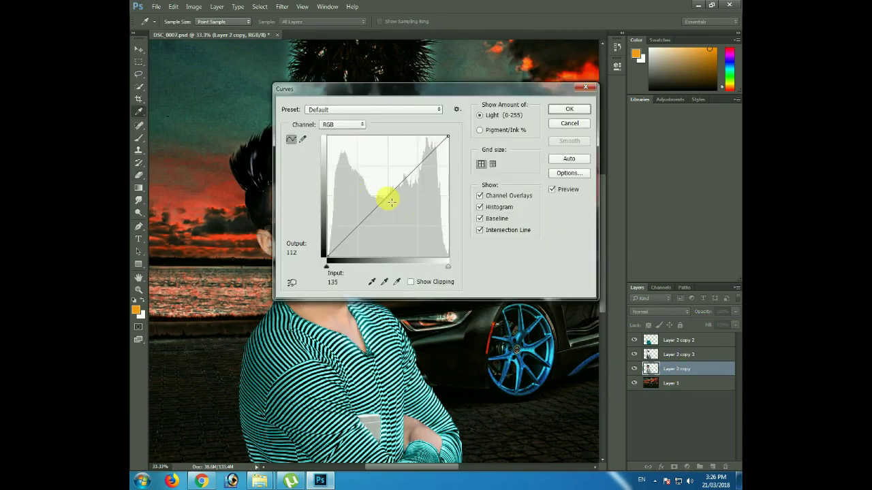
pyautogui.moveTo(391, 197); pyautogui.dragTo(400, 194)
pyautogui.press('Return')
# Step: Reshape Layer 2 copy 3 with its own Curves adjustment
pyautogui.press('e')
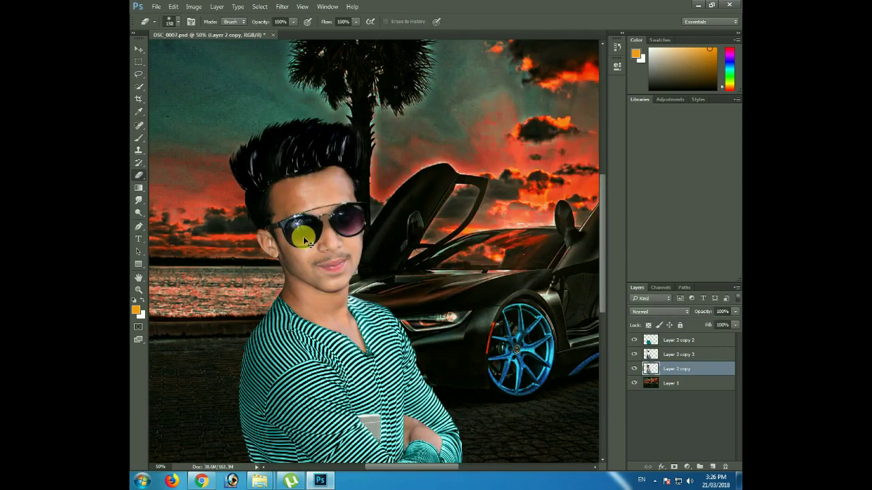
pyautogui.scroll(2, 304, 240)
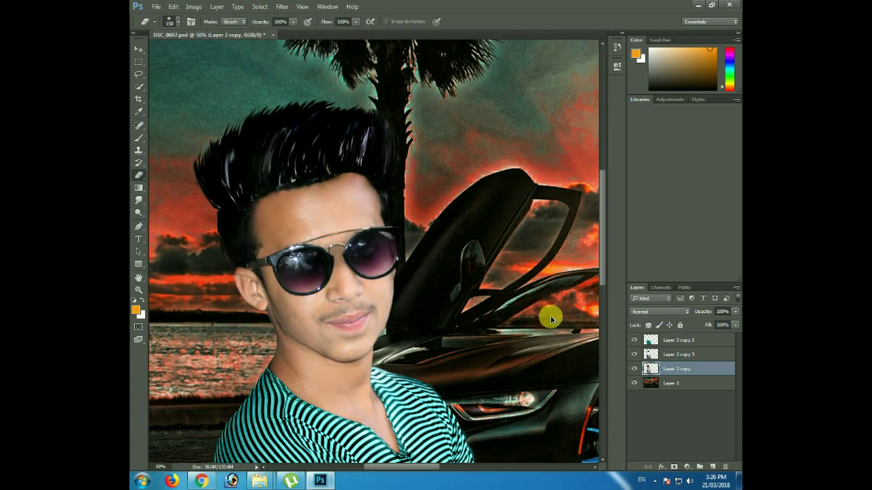
pyautogui.click(666, 355)
pyautogui.hotkey('ctrl', 'm')
pyautogui.moveTo(395, 202); pyautogui.dragTo(393, 207)
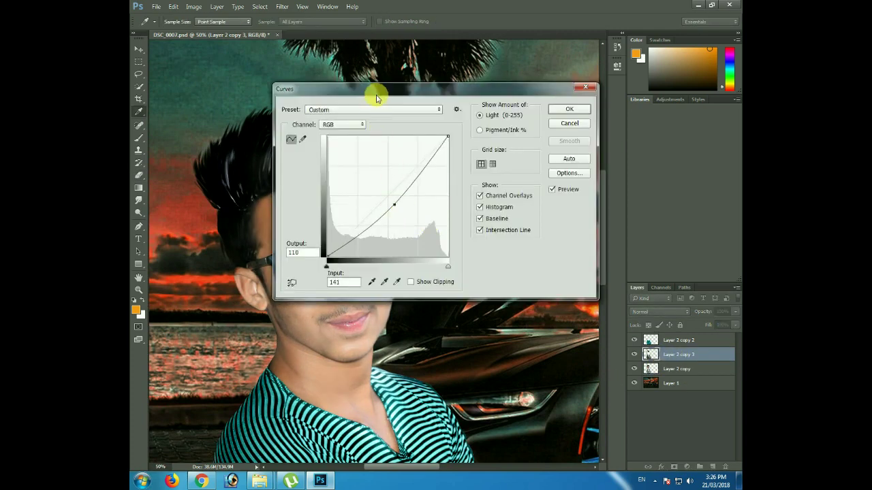
pyautogui.moveTo(379, 91); pyautogui.dragTo(609, 190)
pyautogui.moveTo(576, 317); pyautogui.dragTo(568, 305)
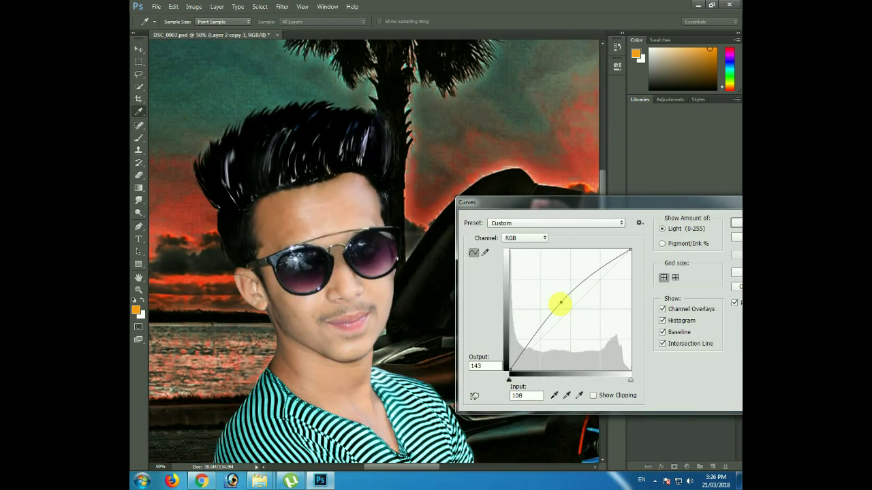
pyautogui.press('Return')
# Step: Select the three Layer 2 copies and merge them into one layer
pyautogui.scroll(-3, 451, 268)
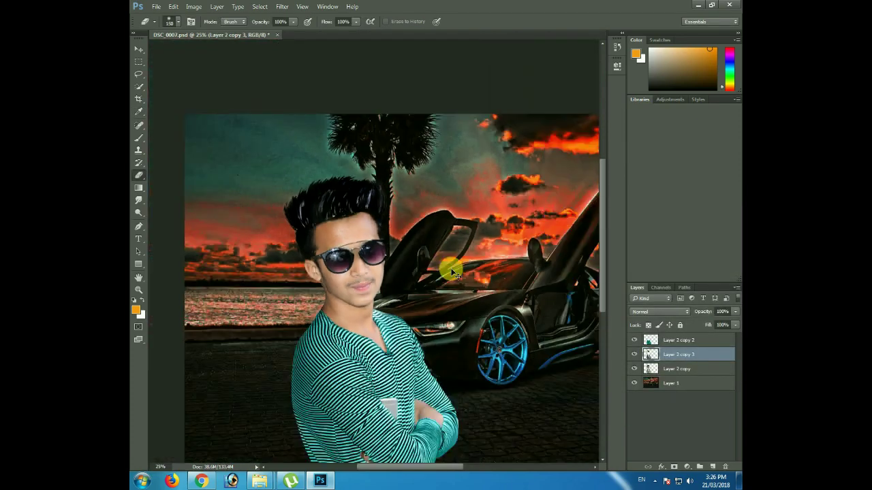
pyautogui.keyDown('ctrl'); pyautogui.click(652, 341); pyautogui.keyUp('ctrl')
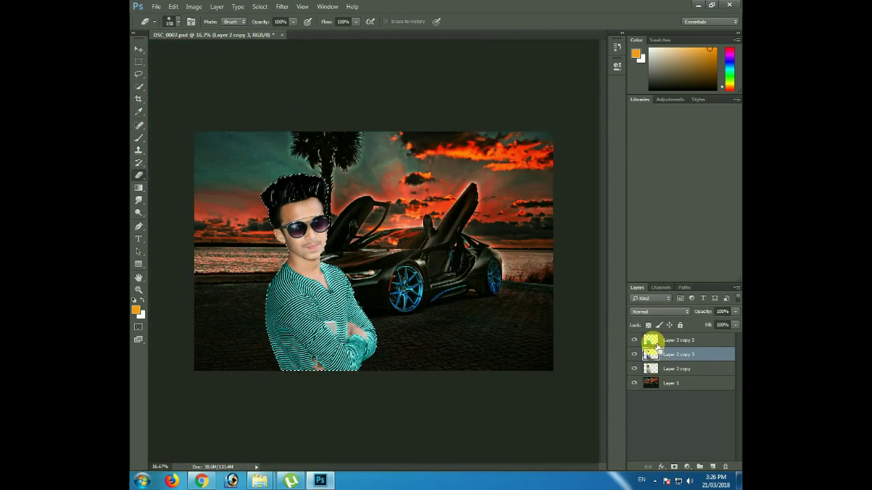
pyautogui.keyDown('shift'); pyautogui.click(657, 341); pyautogui.keyUp('shift')
pyautogui.keyDown('shift'); pyautogui.click(661, 367); pyautogui.keyUp('shift')
pyautogui.hotkey('ctrl', 'e')
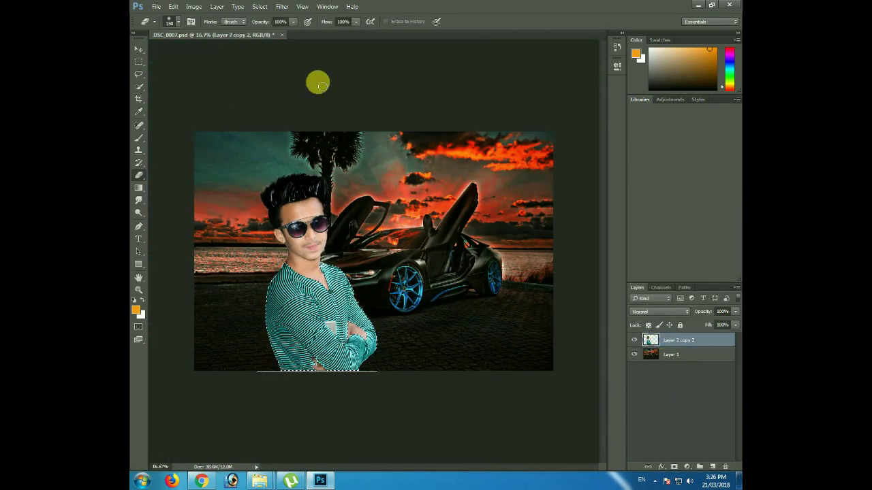
# Step: Apply Camera Raw: Clarity +100, Contrast +79, Blacks -59, Exposure -1.40, Shadows +100
pyautogui.click(282, 7)
pyautogui.click(302, 61)
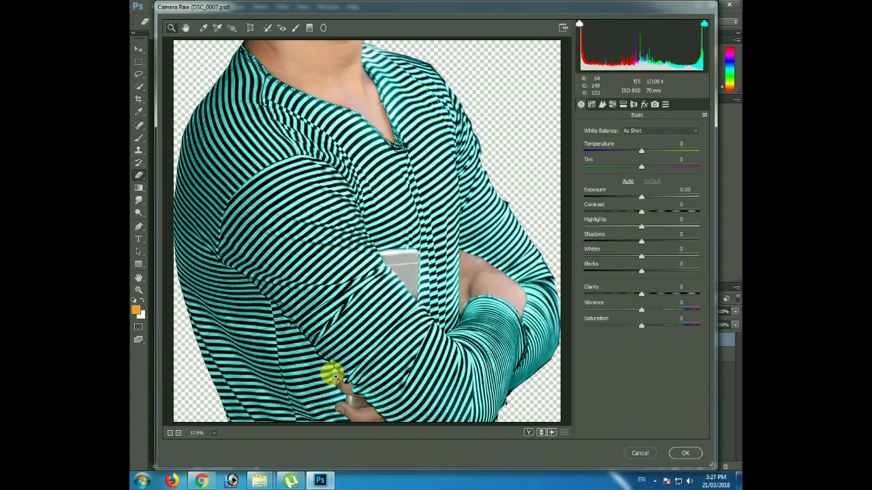
pyautogui.moveTo(641, 294); pyautogui.dragTo(703, 294)
pyautogui.moveTo(643, 212); pyautogui.dragTo(686, 211)
pyautogui.moveTo(640, 271); pyautogui.dragTo(606, 271)
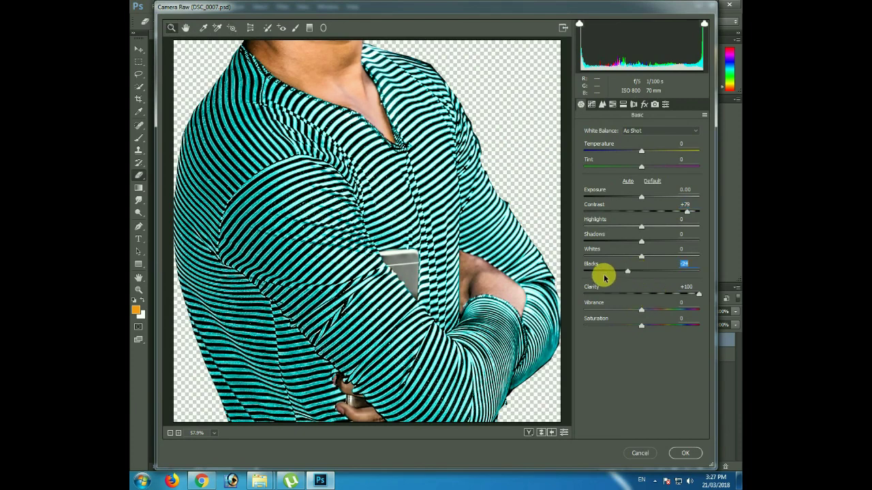
pyautogui.moveTo(642, 197); pyautogui.dragTo(624, 200)
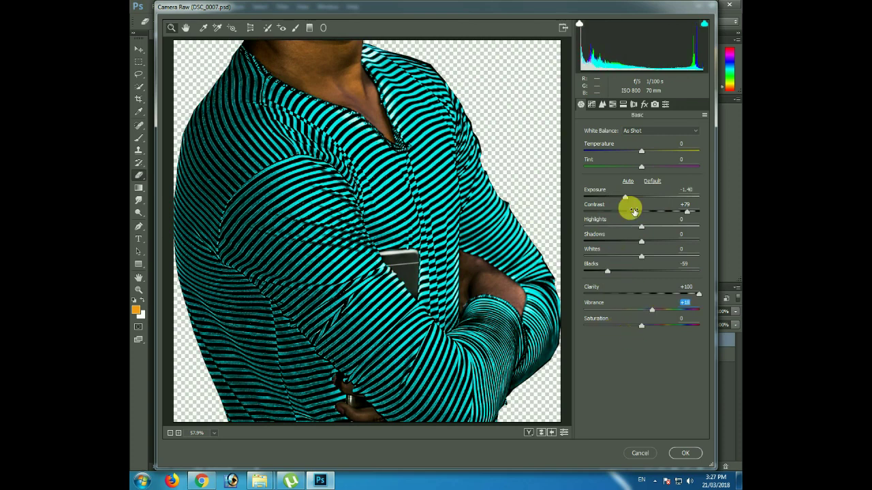
pyautogui.moveTo(641, 241)
pyautogui.mouseDown()
pyautogui.moveTo(591, 242)
pyautogui.moveTo(702, 241)
pyautogui.mouseUp()
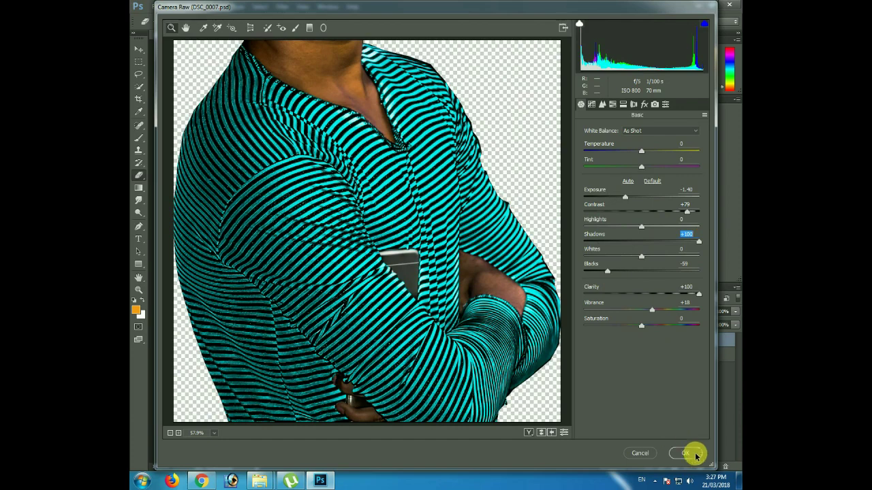
pyautogui.click(686, 453)
pyautogui.click(138, 61)
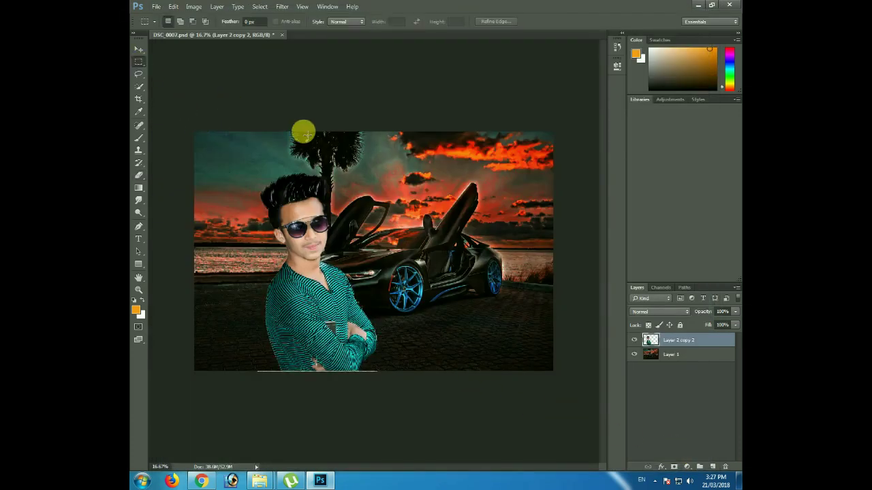
pyautogui.scroll(2, 303, 131)
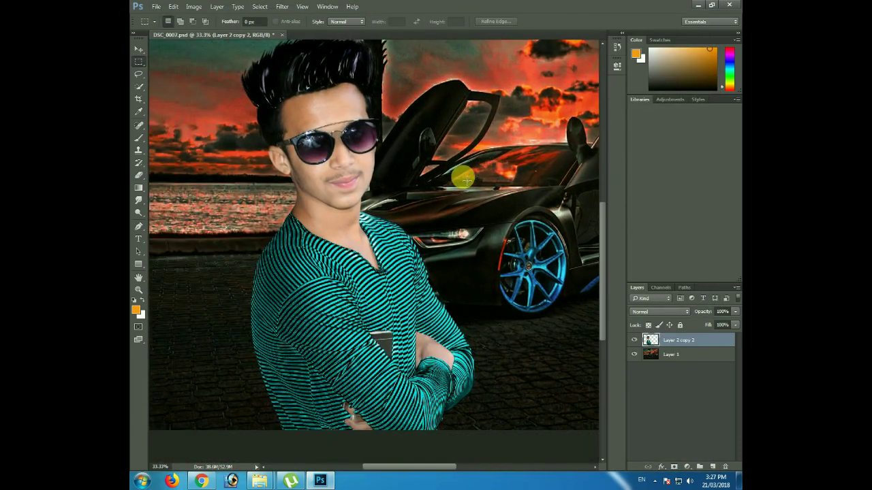
# Step: Run the Camera Raw Filter again with Clarity +21, Highlights -16 and Whites -80
pyautogui.click(282, 6)
pyautogui.click(324, 65)
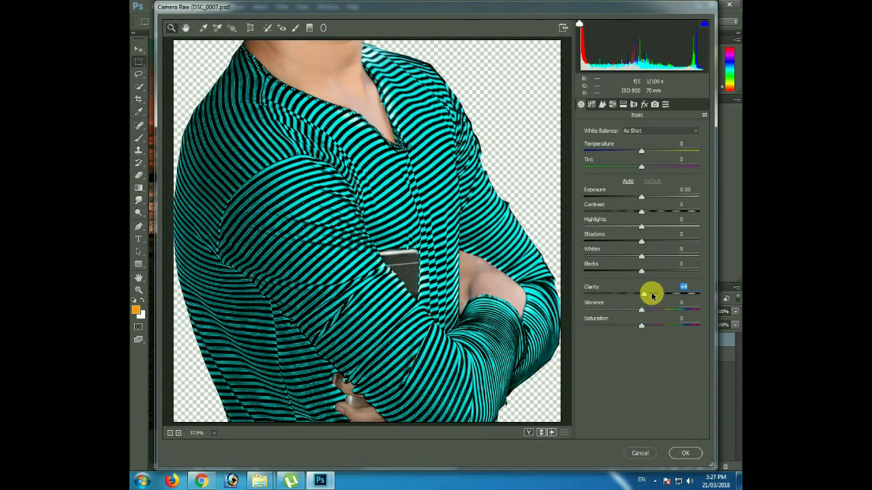
pyautogui.moveTo(643, 295)
pyautogui.mouseDown()
pyautogui.moveTo(685, 294)
pyautogui.moveTo(654, 297)
pyautogui.mouseUp()
pyautogui.moveTo(641, 226)
pyautogui.mouseDown()
pyautogui.moveTo(661, 215)
pyautogui.moveTo(618, 215)
pyautogui.moveTo(667, 212)
pyautogui.moveTo(627, 198)
pyautogui.moveTo(637, 199)
pyautogui.mouseUp()
pyautogui.moveTo(643, 261)
pyautogui.mouseDown()
pyautogui.moveTo(595, 256)
pyautogui.moveTo(624, 272)
pyautogui.mouseUp()
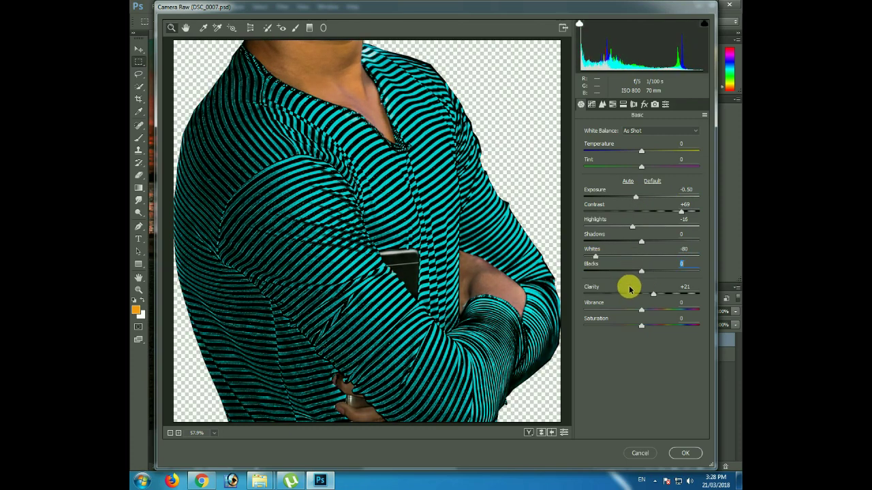
pyautogui.click(685, 453)
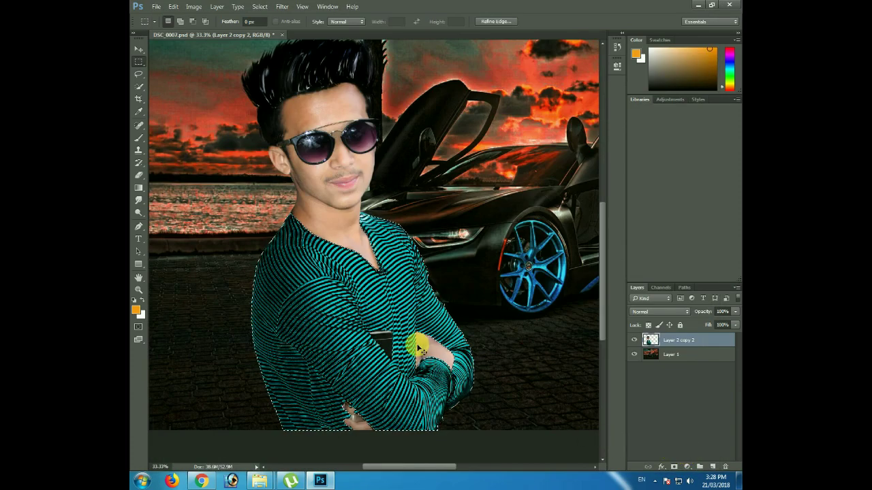
# Step: Apply a Curves adjustment, zoom out to the whole composite, and select the car background layer
pyautogui.hotkey('ctrl', 'm')
pyautogui.moveTo(399, 228); pyautogui.dragTo(385, 189)
pyautogui.press('Return')
pyautogui.scroll(2, 385, 181)
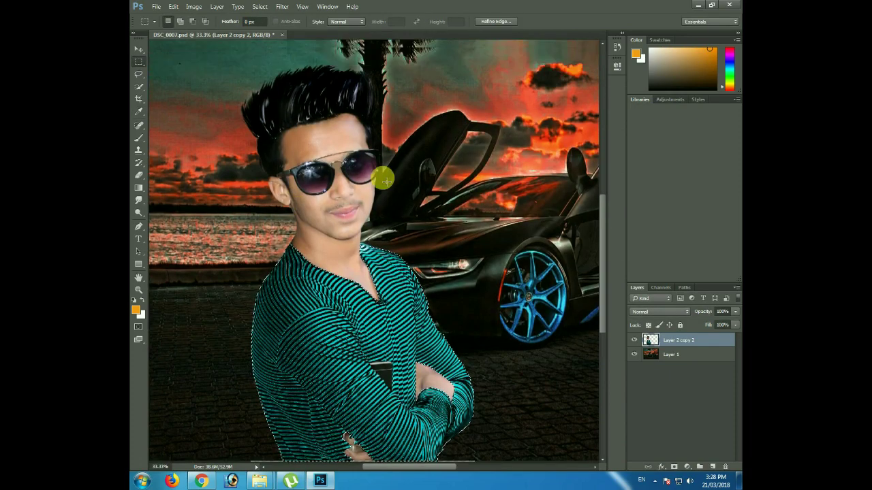
pyautogui.hotkey('ctrl', '-')
pyautogui.hotkey('ctrl', '-')
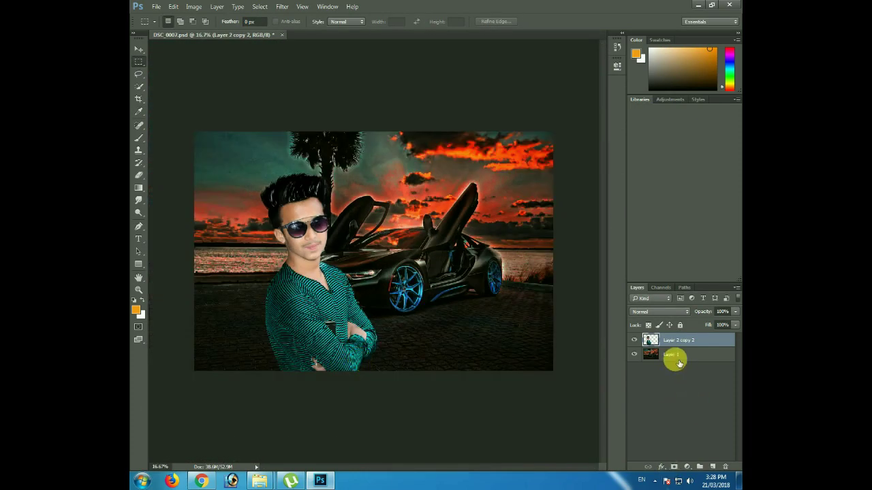
pyautogui.click(671, 355)
# Step: Start a Tilt-Shift blur on the car background with its pin moved down to the boy's arm
pyautogui.click(282, 6)
pyautogui.moveTo(296, 121)
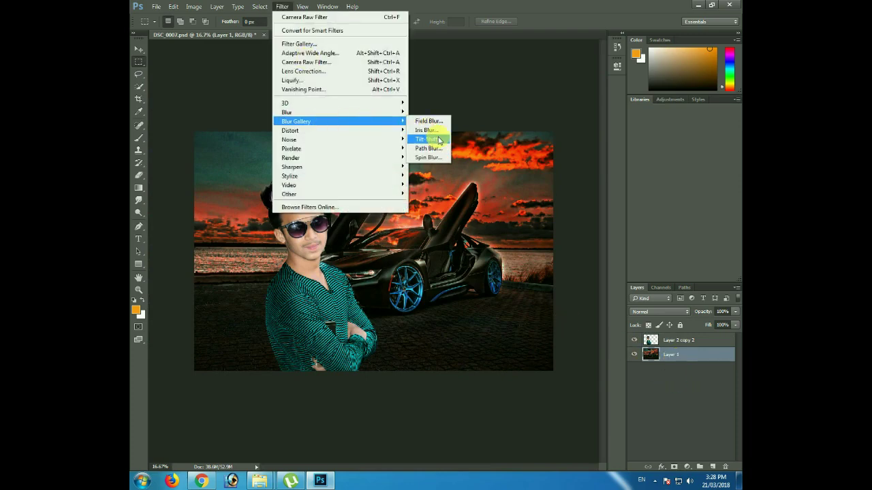
pyautogui.click(439, 140)
pyautogui.moveTo(388, 252); pyautogui.dragTo(395, 348)
pyautogui.click(677, 101)
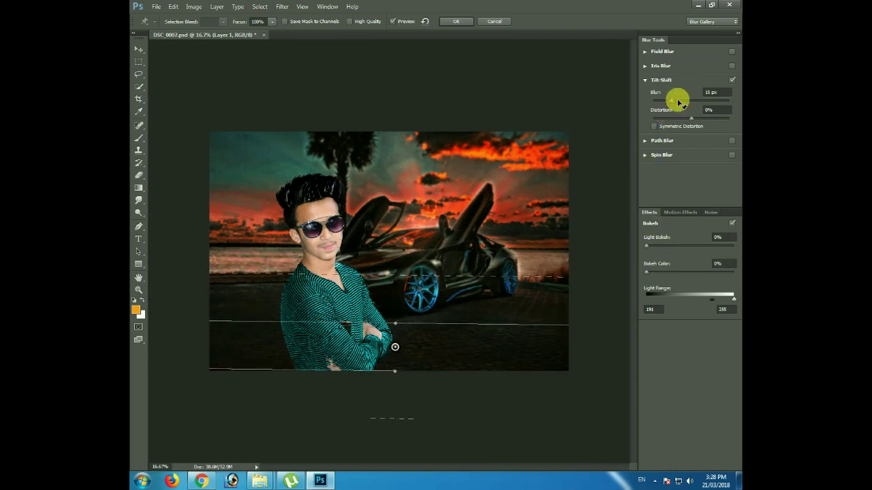
pyautogui.click(678, 272)
pyautogui.moveTo(647, 246); pyautogui.dragTo(655, 248)
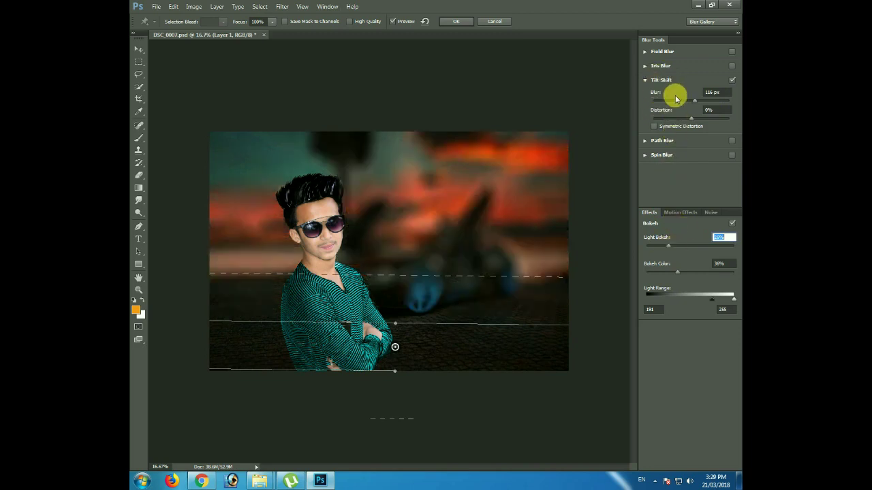
# Step: Reposition the focus band, add a second pin, and set Blur 34 px with Light Bokeh 81%
pyautogui.moveTo(676, 103); pyautogui.dragTo(671, 101)
pyautogui.moveTo(395, 346); pyautogui.dragTo(389, 399)
pyautogui.moveTo(453, 320)
pyautogui.mouseDown()
pyautogui.moveTo(496, 328)
pyautogui.moveTo(486, 355)
pyautogui.mouseUp()
pyautogui.click(389, 352)
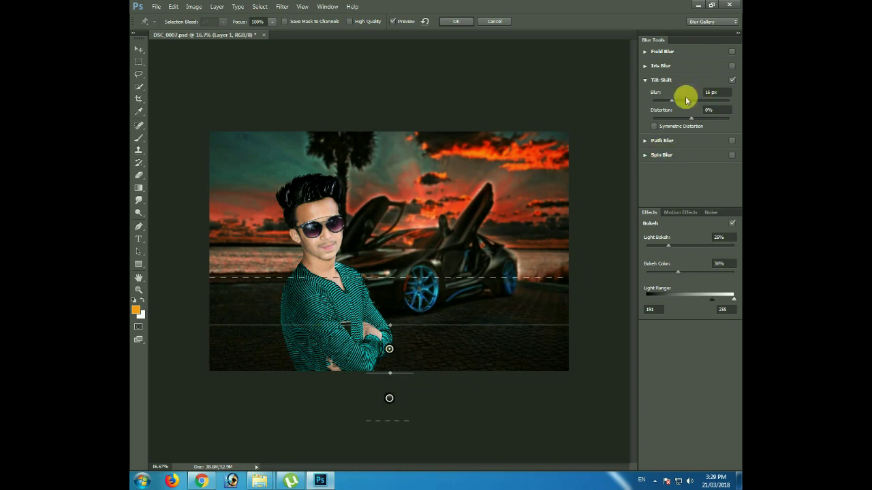
pyautogui.moveTo(683, 114); pyautogui.dragTo(682, 101)
pyautogui.moveTo(667, 246); pyautogui.dragTo(718, 249)
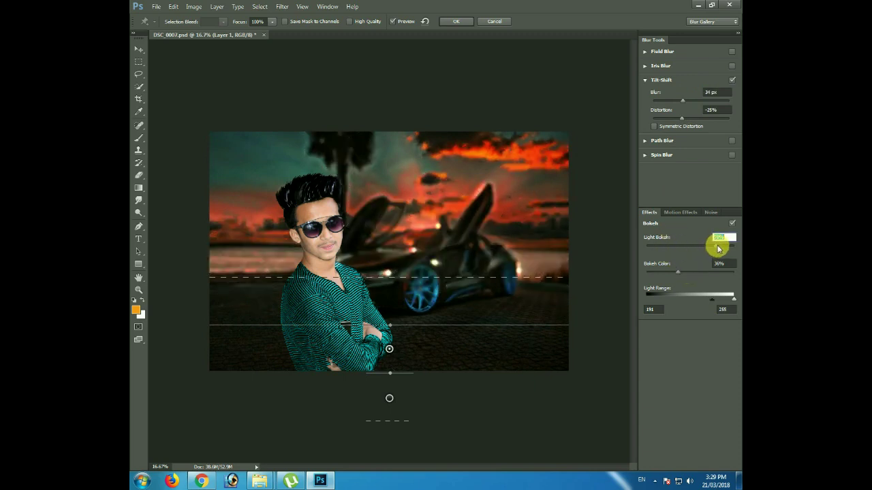
pyautogui.moveTo(661, 307)
pyautogui.mouseDown()
pyautogui.moveTo(727, 300)
pyautogui.moveTo(634, 298)
pyautogui.moveTo(706, 304)
pyautogui.mouseUp()
pyautogui.click(678, 299)
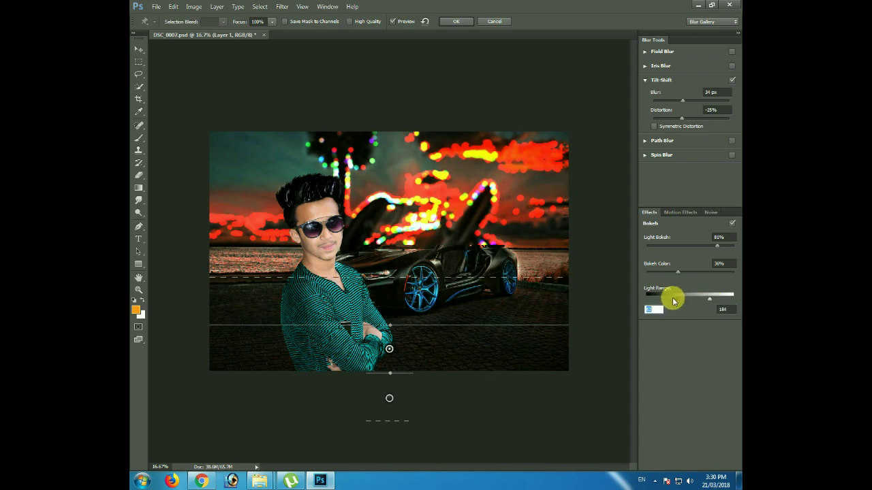
# Step: Set the tilt-shift Light Range to 183–236
pyautogui.moveTo(673, 301); pyautogui.dragTo(661, 302)
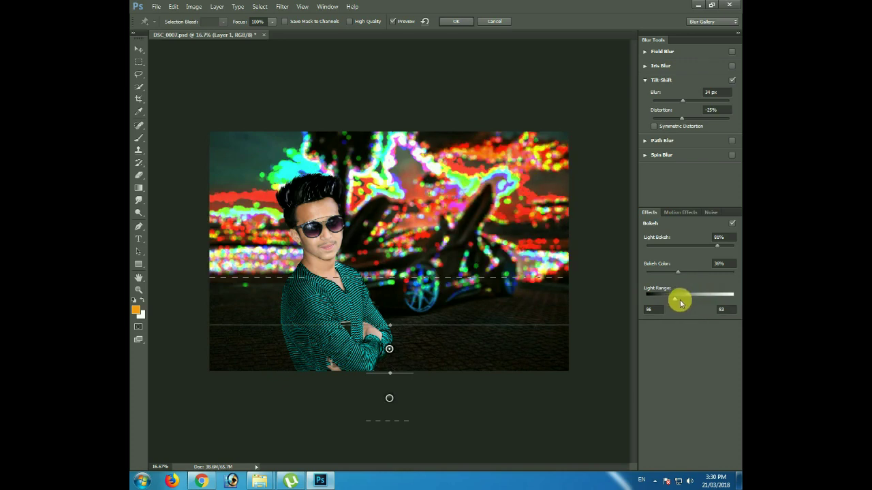
pyautogui.moveTo(689, 301); pyautogui.dragTo(679, 305)
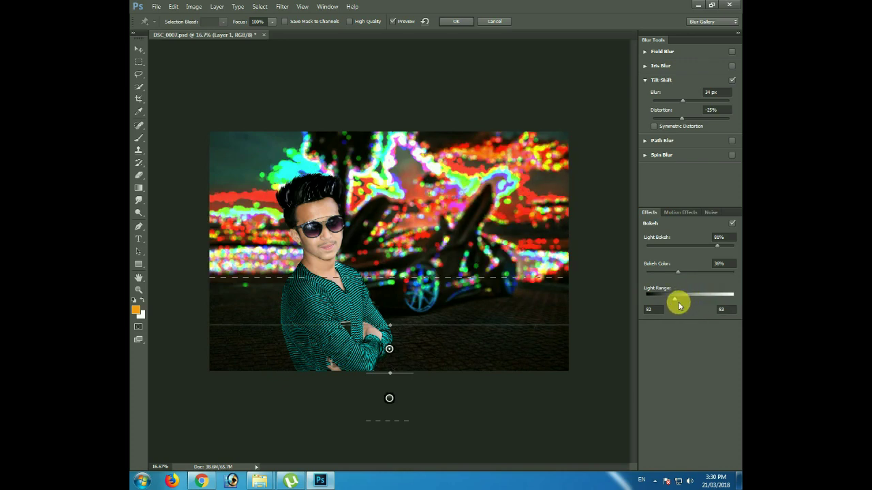
pyautogui.click(725, 310)
pyautogui.write('31')
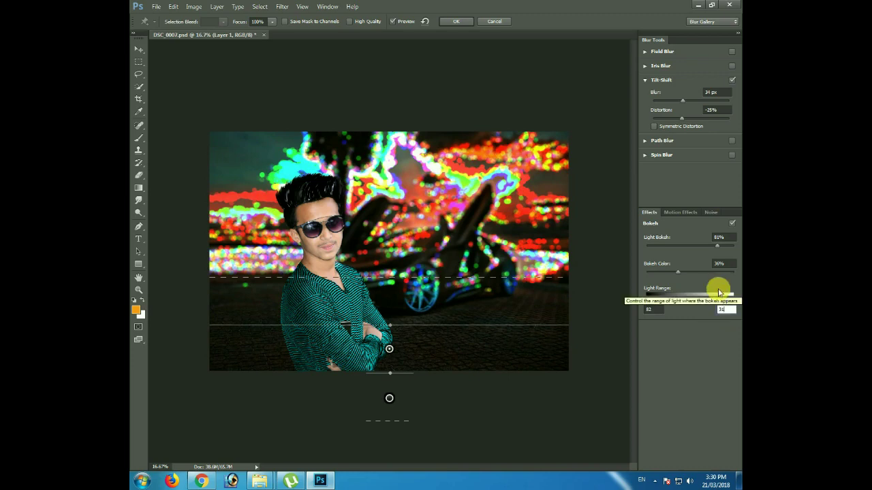
pyautogui.press('Return')
pyautogui.click(444, 185)
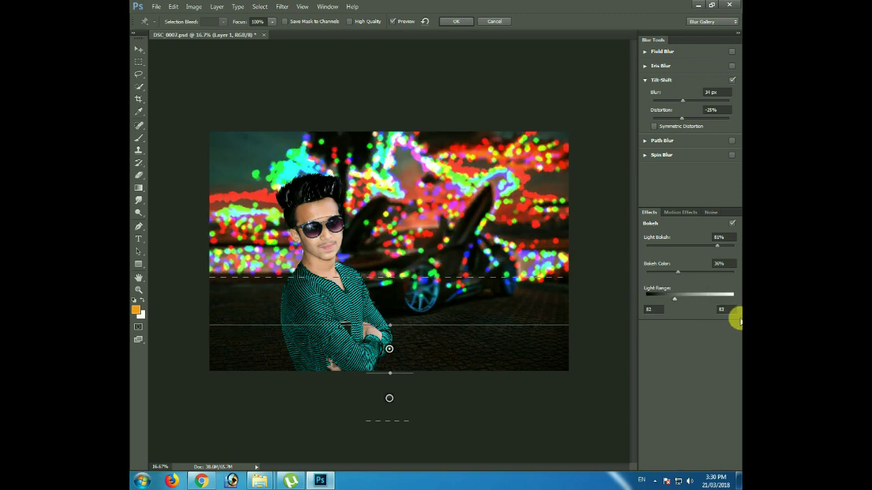
pyautogui.write('00')
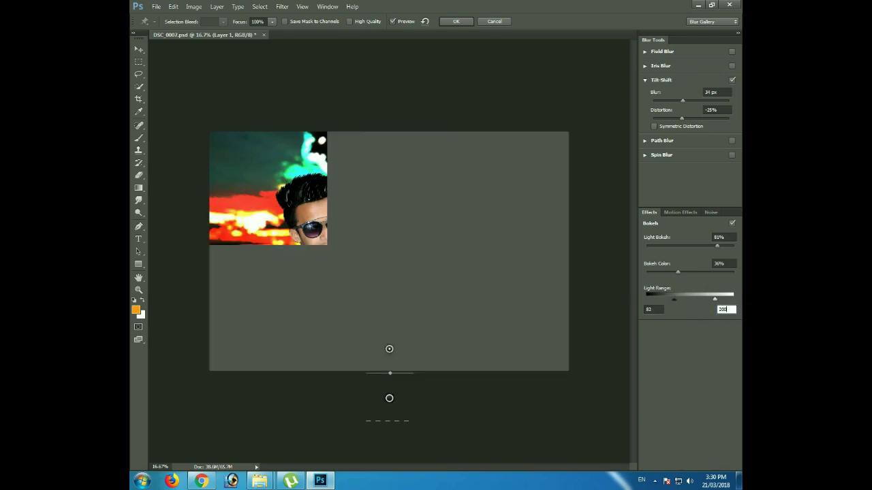
pyautogui.click(717, 300)
pyautogui.moveTo(673, 300); pyautogui.dragTo(720, 299)
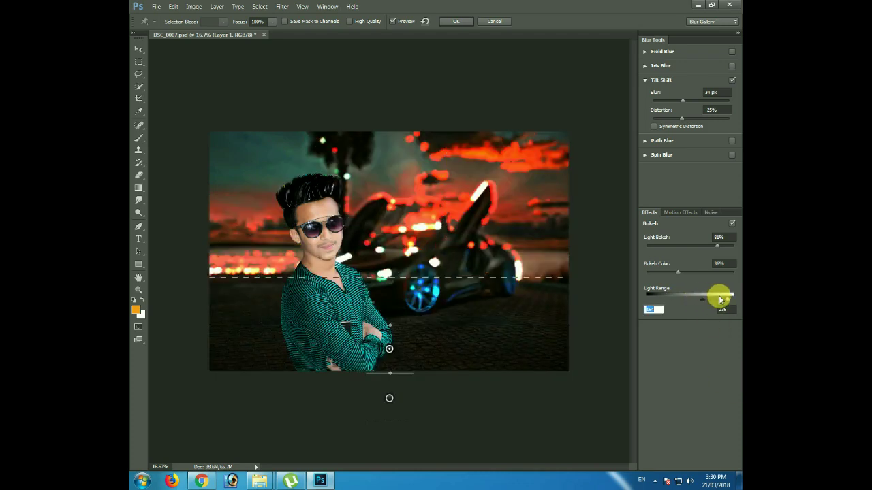
pyautogui.click(706, 303)
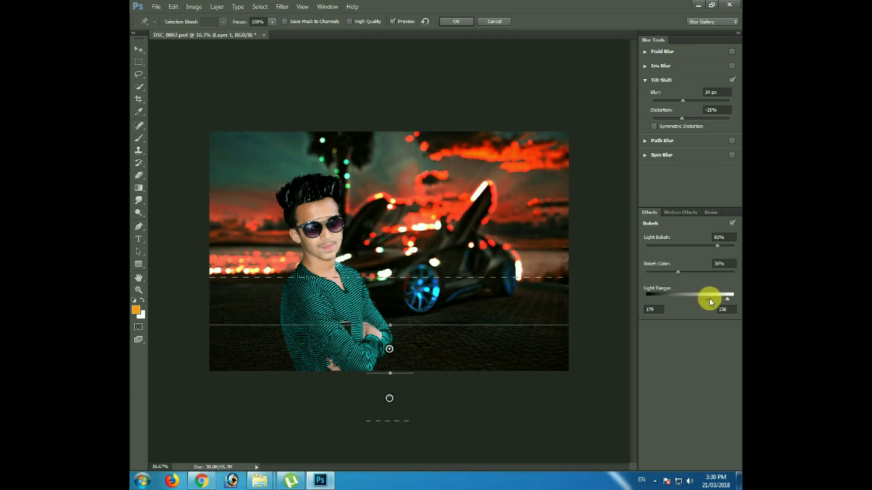
pyautogui.moveTo(710, 302); pyautogui.dragTo(713, 302)
# Step: Raise the blur to 91 px, slant the focus band, and apply the tilt-shift blur
pyautogui.moveTo(682, 100); pyautogui.dragTo(686, 101)
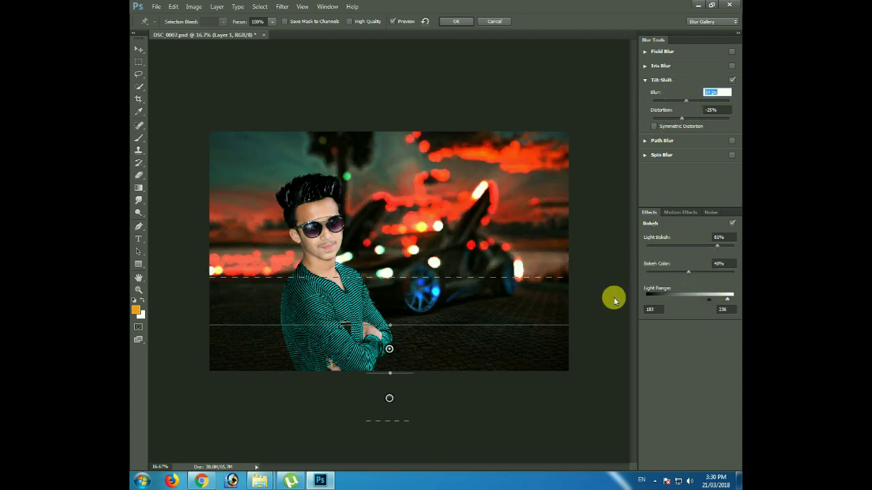
pyautogui.moveTo(476, 327)
pyautogui.mouseDown()
pyautogui.moveTo(412, 393)
pyautogui.moveTo(475, 387)
pyautogui.mouseUp()
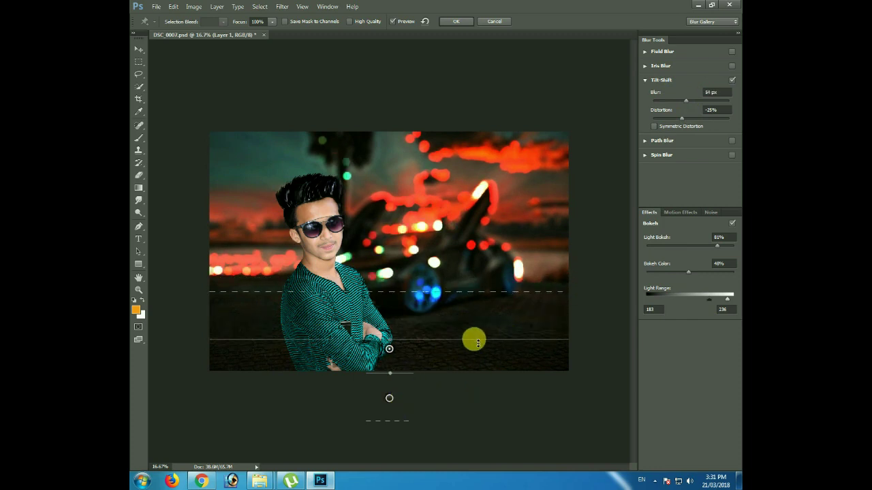
pyautogui.moveTo(430, 321)
pyautogui.mouseDown()
pyautogui.moveTo(389, 344)
pyautogui.moveTo(406, 348)
pyautogui.mouseUp()
pyautogui.press('Return')
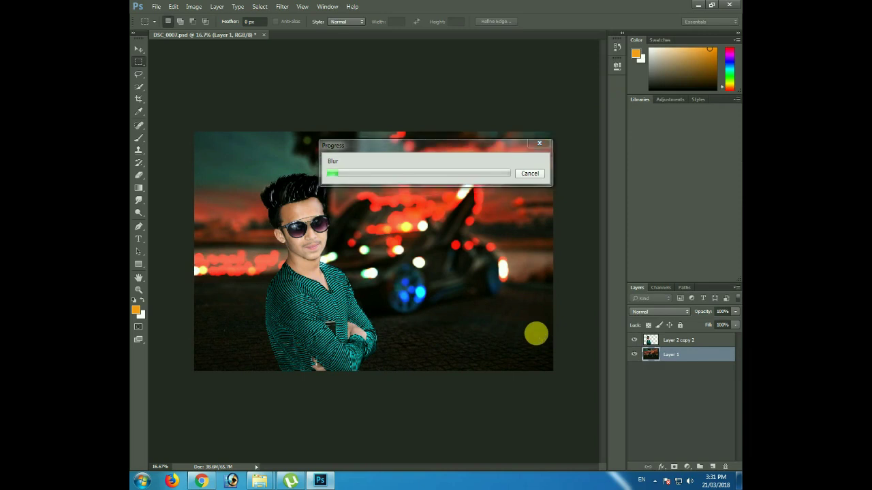
# Step: Dismiss an accidental taskbar menu while the tilt-shift blur renders
pyautogui.rightClick(393, 480)
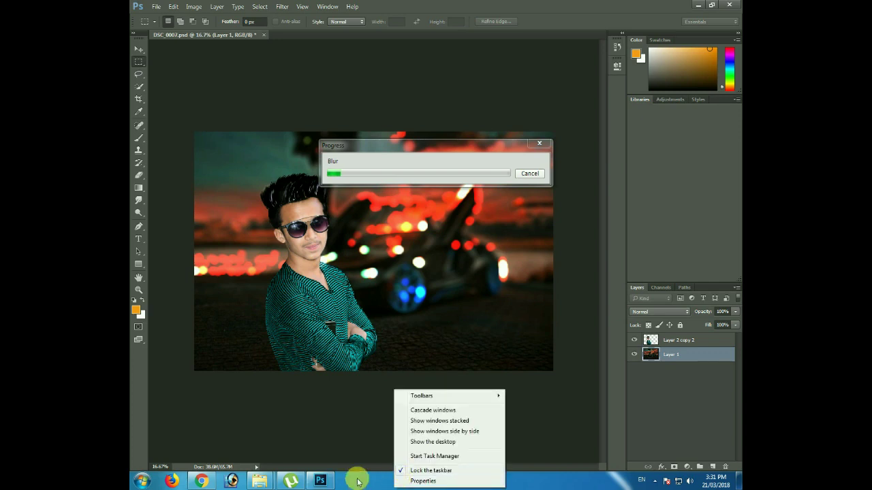
pyautogui.click(399, 371)
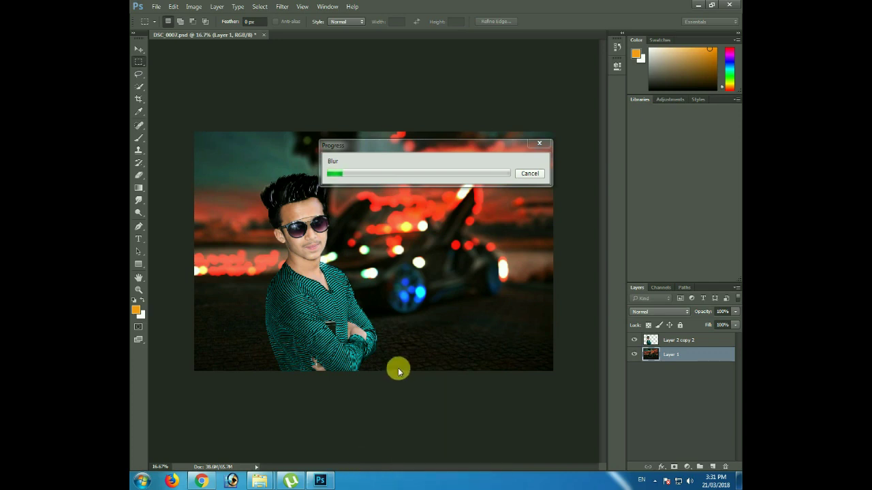
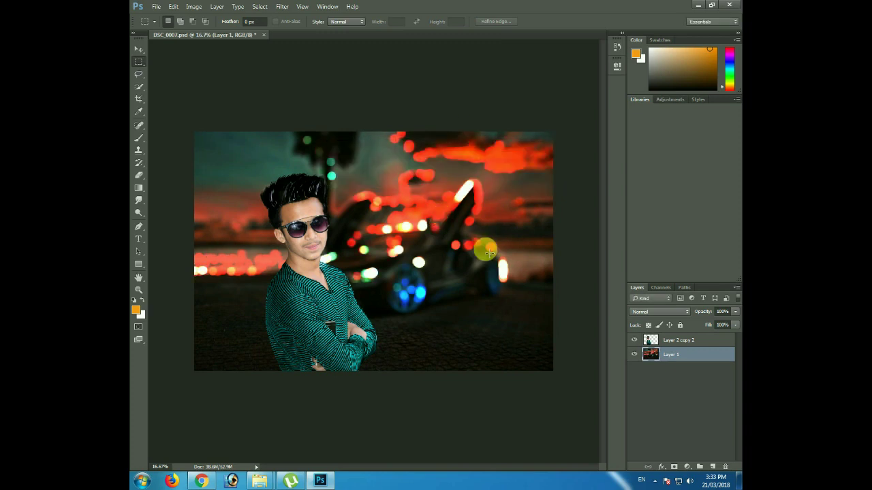
# Step: Duplicate the car background layer and apply a Box Blur to the copy
pyautogui.click(674, 340)
pyautogui.click(679, 355)
pyautogui.hotkey('ctrl', 'j')
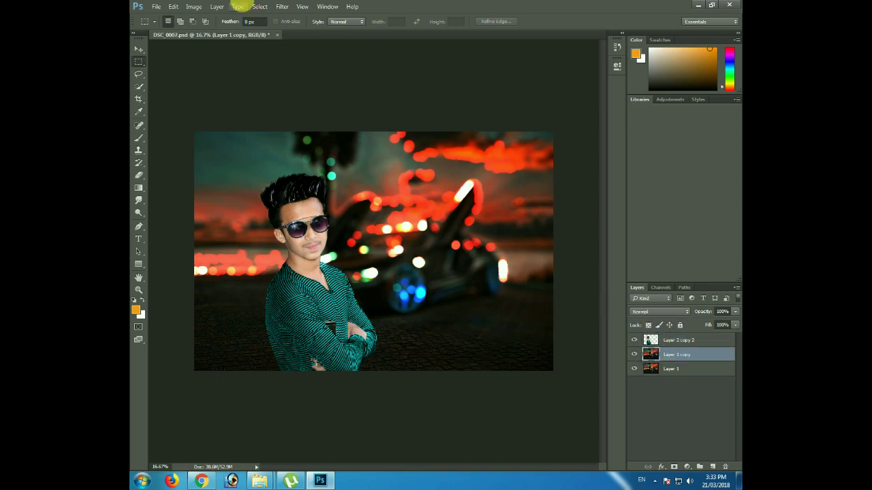
pyautogui.click(282, 6)
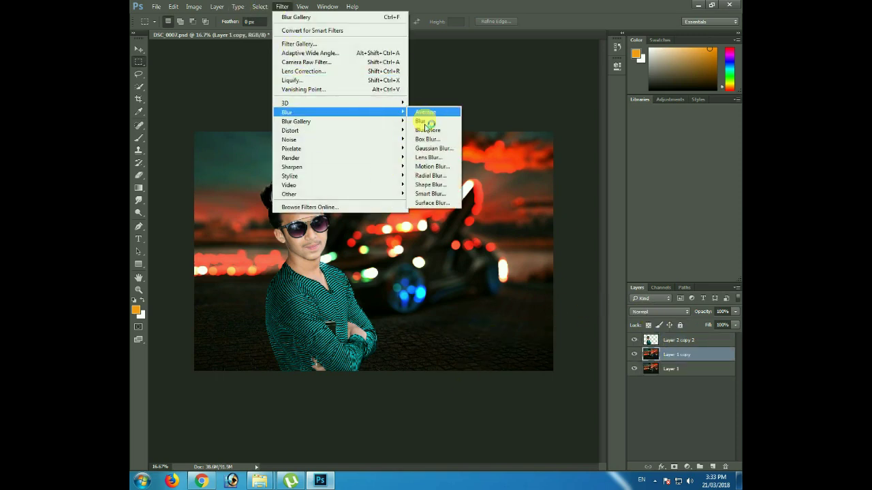
pyautogui.click(429, 137)
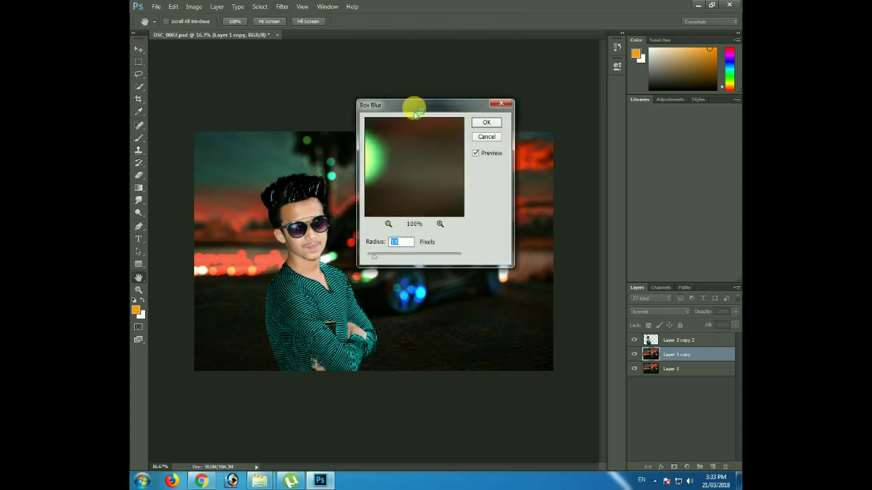
pyautogui.moveTo(407, 103); pyautogui.dragTo(586, 123)
pyautogui.click(665, 143)
# Step: Set the Eraser to size 700 and select both background layers
pyautogui.click(138, 175)
pyautogui.press(']')
pyautogui.press(']')
pyautogui.press(']')
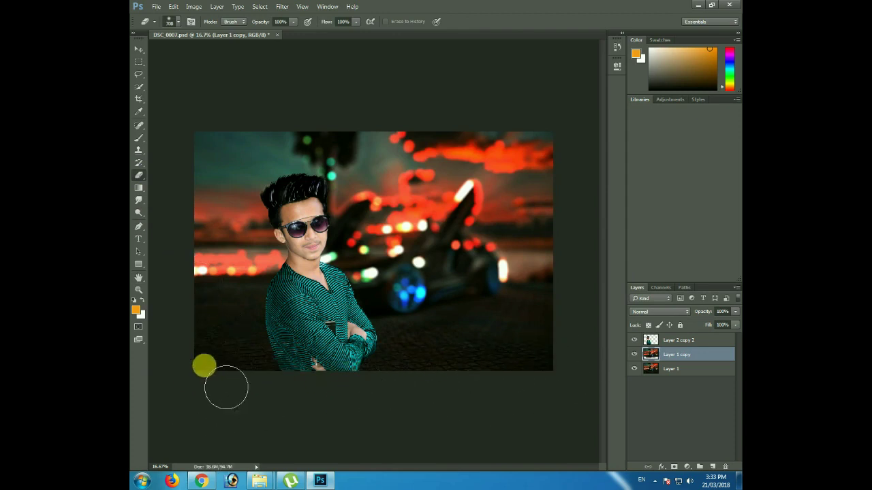
pyautogui.keyDown('shift'); pyautogui.click(664, 371); pyautogui.keyUp('shift')
# Step: Merge the two background layers and shift their hue +180 to cyan
pyautogui.hotkey('ctrl', 'e')
pyautogui.hotkey('ctrl', 'u')
pyautogui.moveTo(413, 170); pyautogui.dragTo(428, 178)
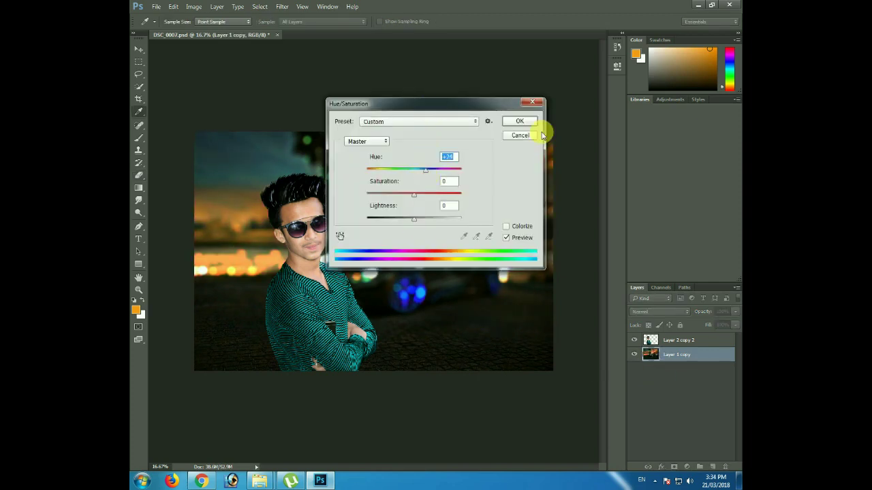
pyautogui.moveTo(476, 104); pyautogui.dragTo(691, 146)
pyautogui.moveTo(637, 211)
pyautogui.mouseDown()
pyautogui.moveTo(649, 214)
pyautogui.moveTo(628, 211)
pyautogui.mouseUp()
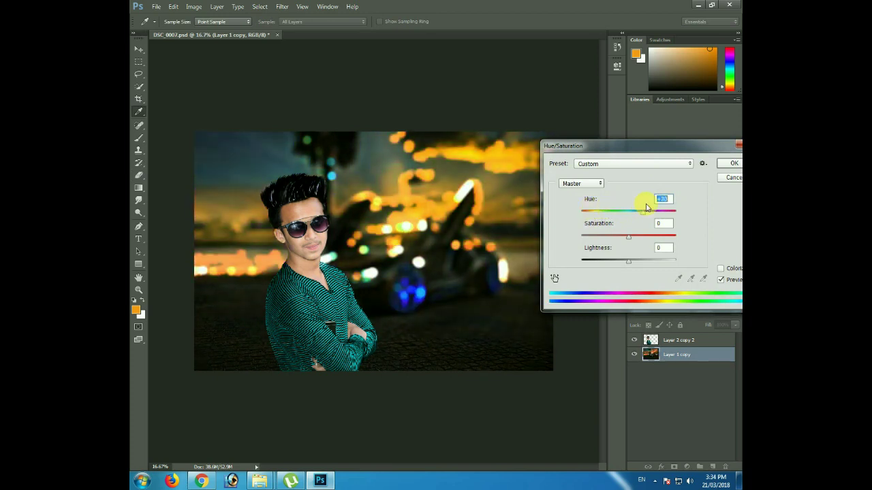
pyautogui.moveTo(628, 212); pyautogui.dragTo(685, 208)
pyautogui.click(731, 164)
pyautogui.press('e')
# Step: Slightly brighten the merged background by raising the RGB curve
pyautogui.hotkey('ctrl', 'z')
pyautogui.hotkey('ctrl', 'm')
pyautogui.moveTo(360, 206); pyautogui.dragTo(395, 212)
pyautogui.moveTo(409, 90); pyautogui.dragTo(694, 156)
pyautogui.moveTo(679, 275); pyautogui.dragTo(675, 256)
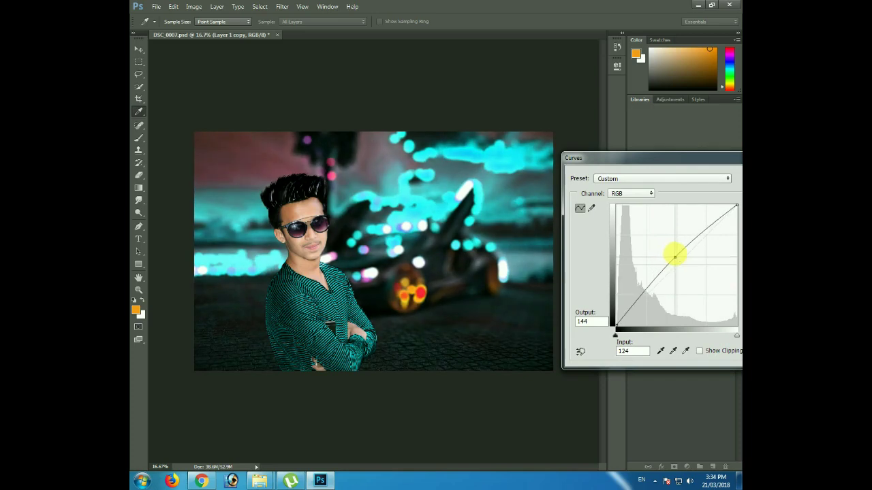
pyautogui.press('Return')
pyautogui.click(282, 6)
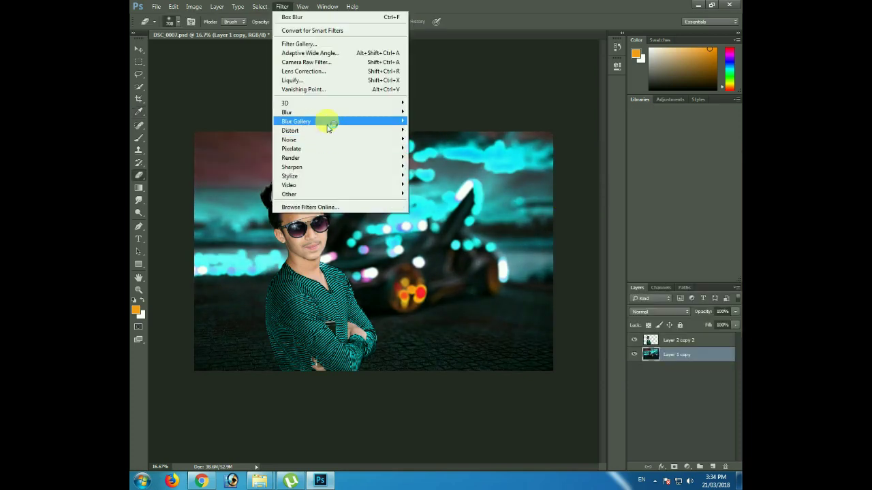
# Step: Apply Camera Raw to the background: Clarity +100, Contrast +44, Blacks -50, Shadows +63
pyautogui.click(320, 62)
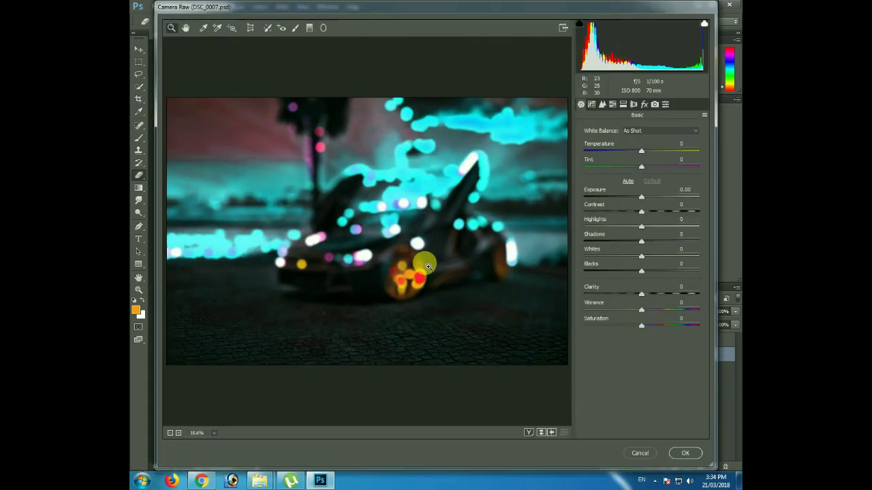
pyautogui.moveTo(640, 294); pyautogui.dragTo(710, 294)
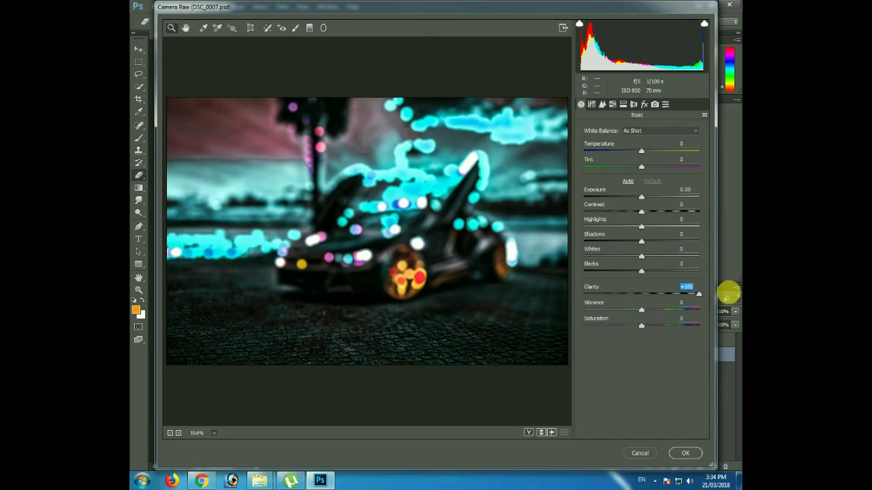
pyautogui.moveTo(641, 211)
pyautogui.mouseDown()
pyautogui.moveTo(685, 211)
pyautogui.moveTo(666, 211)
pyautogui.mouseUp()
pyautogui.moveTo(641, 271)
pyautogui.mouseDown()
pyautogui.moveTo(612, 279)
pyautogui.moveTo(698, 256)
pyautogui.mouseUp()
pyautogui.moveTo(641, 241); pyautogui.dragTo(677, 242)
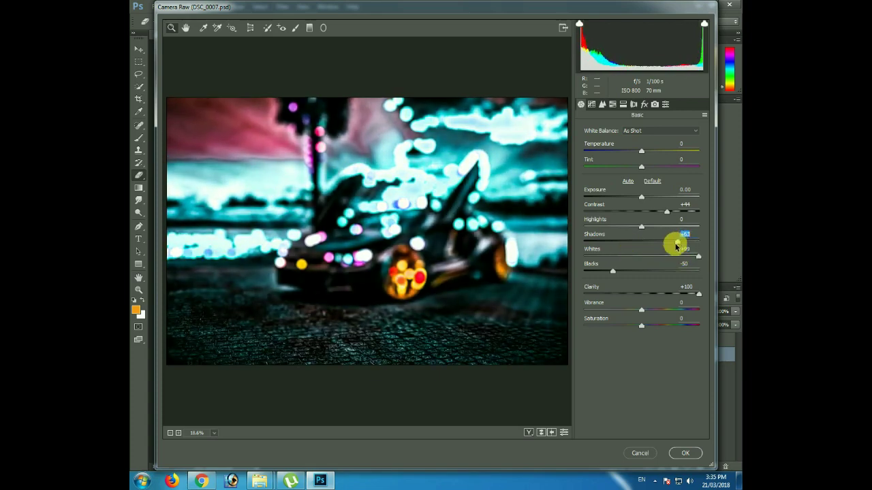
pyautogui.click(685, 453)
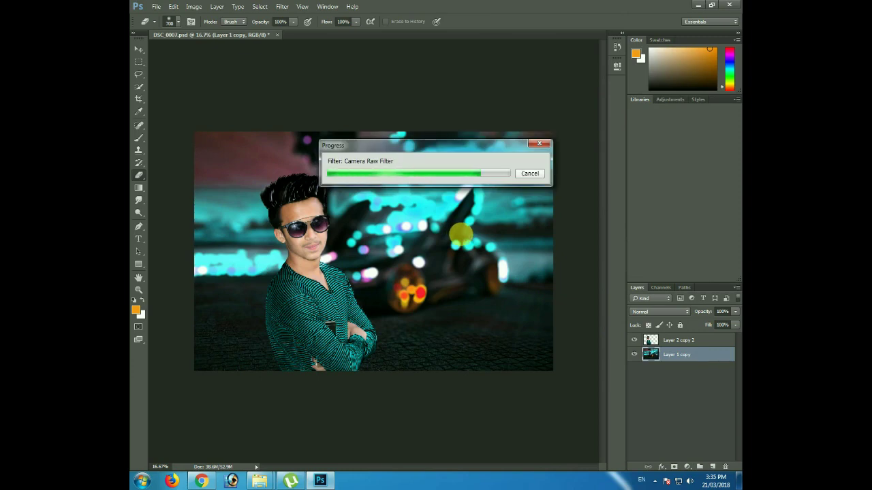
# Step: Darken the background slightly with a lowered RGB curve
pyautogui.hotkey('ctrl', 'z')
pyautogui.hotkey('ctrl', 'z')
pyautogui.hotkey('ctrl', 'z')
pyautogui.hotkey('ctrl', 'z')
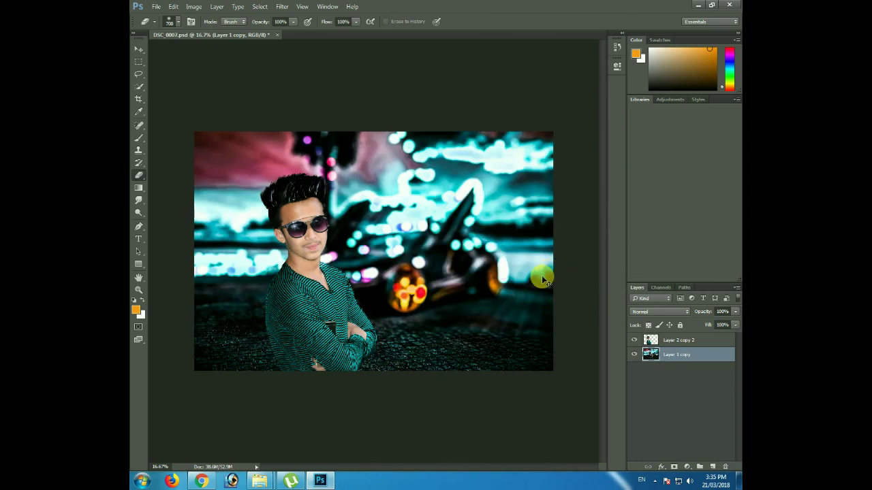
pyautogui.hotkey('ctrl', 'm')
pyautogui.moveTo(299, 87); pyautogui.dragTo(548, 205)
pyautogui.moveTo(649, 300)
pyautogui.mouseDown()
pyautogui.moveTo(652, 330)
pyautogui.moveTo(609, 306)
pyautogui.moveTo(640, 335)
pyautogui.mouseUp()
pyautogui.moveTo(604, 205); pyautogui.dragTo(495, 202)
pyautogui.click(712, 215)
# Step: Rerun Camera Raw with new clarity, blacks, contrast and shadows, then dismiss the memory error
pyautogui.click(282, 6)
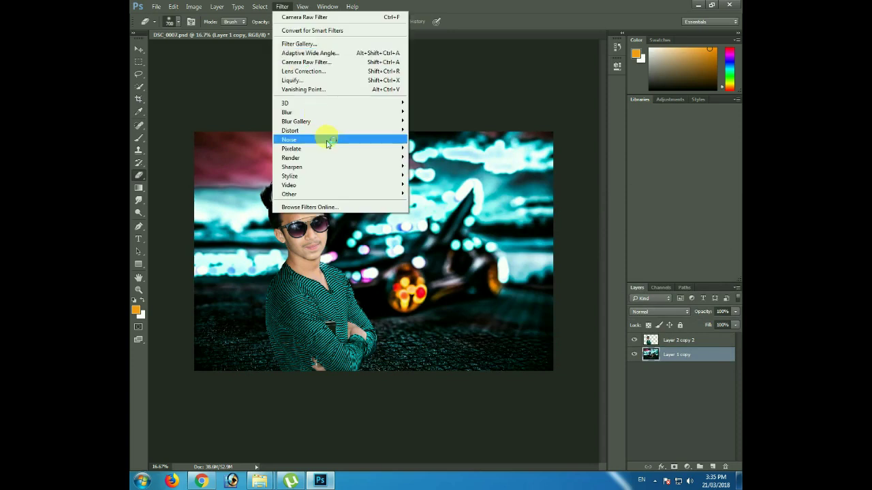
pyautogui.click(317, 64)
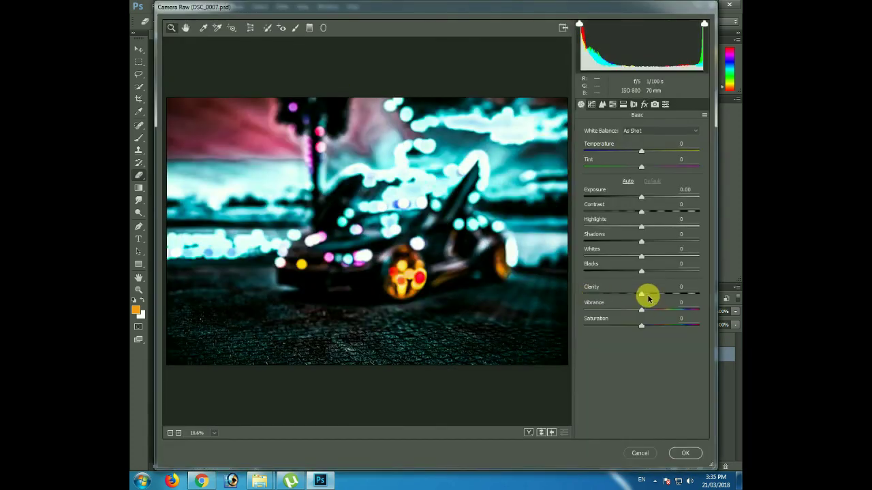
pyautogui.moveTo(643, 293); pyautogui.dragTo(565, 295)
pyautogui.click(616, 273)
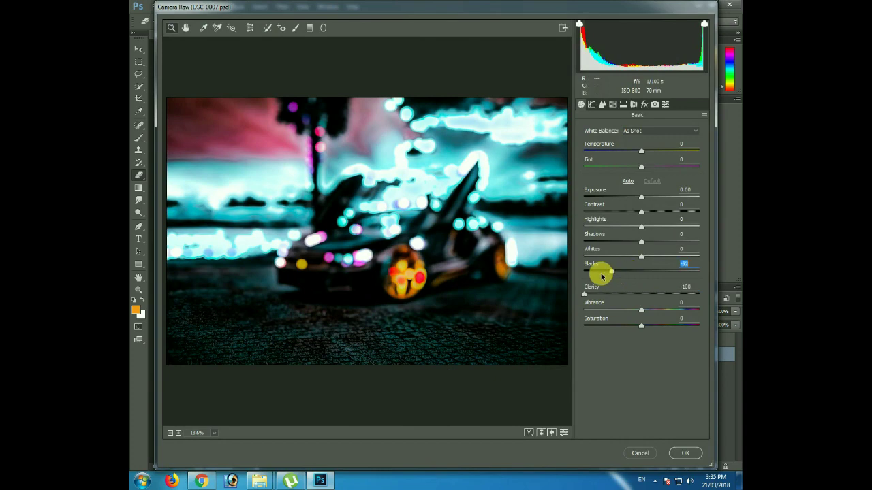
pyautogui.moveTo(615, 276); pyautogui.dragTo(604, 274)
pyautogui.click(610, 294)
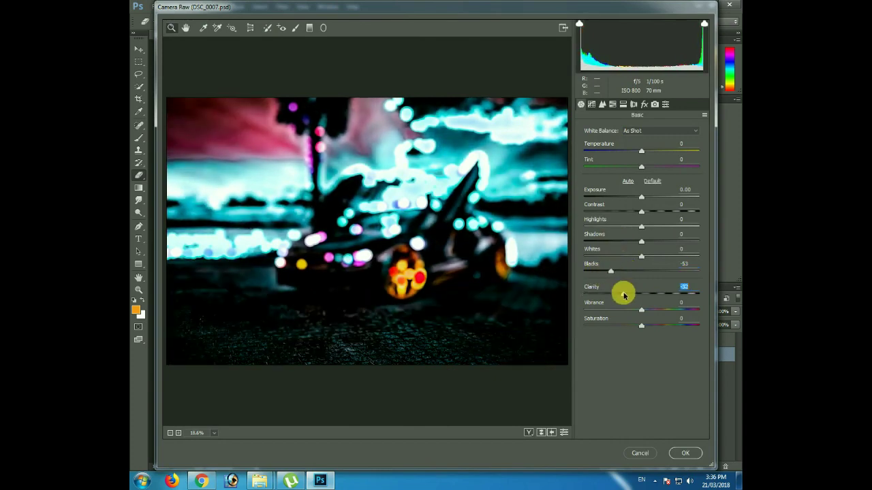
pyautogui.moveTo(636, 211)
pyautogui.mouseDown()
pyautogui.moveTo(619, 214)
pyautogui.moveTo(672, 209)
pyautogui.moveTo(639, 211)
pyautogui.mouseUp()
pyautogui.moveTo(640, 241)
pyautogui.mouseDown()
pyautogui.moveTo(673, 239)
pyautogui.moveTo(592, 227)
pyautogui.moveTo(600, 227)
pyautogui.mouseUp()
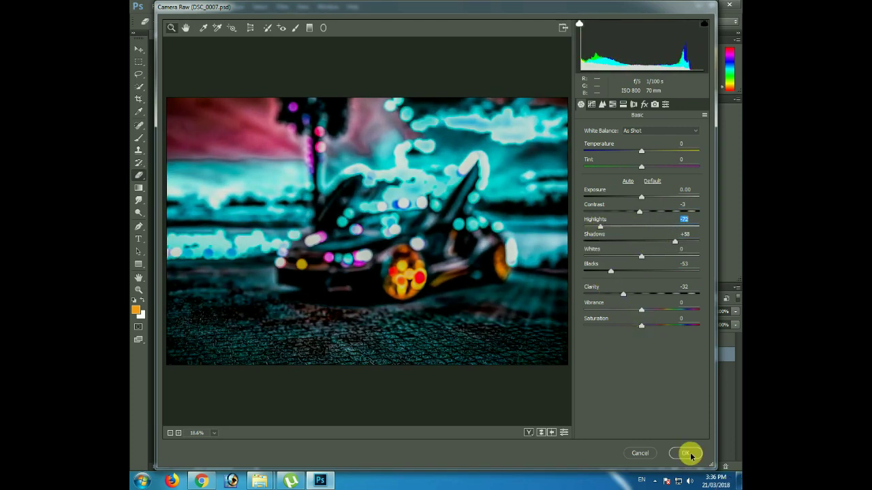
pyautogui.click(687, 454)
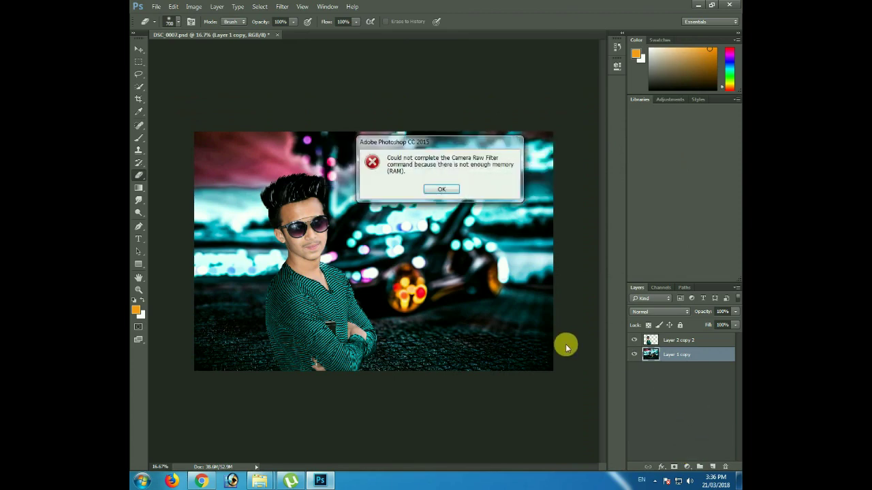
pyautogui.click(445, 194)
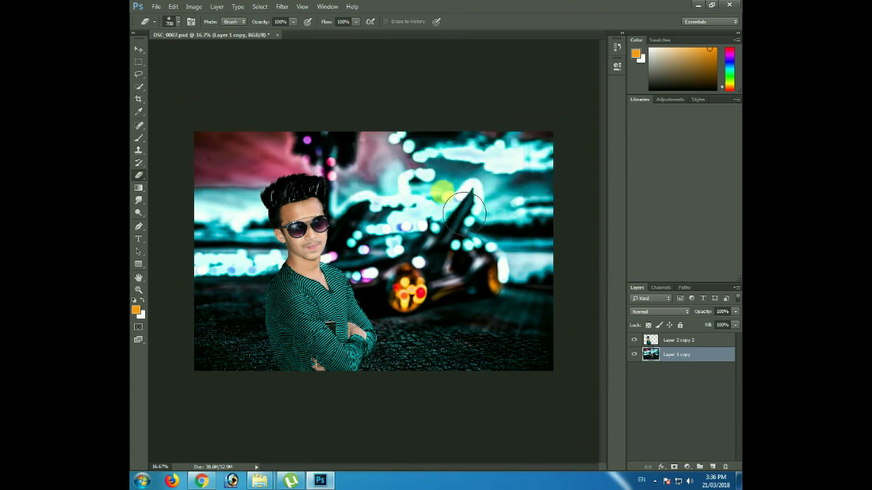
# Step: Apply Camera Raw with Contrast -26, Highlights -68, Shadows -32 and Clarity -27
pyautogui.press('m')
pyautogui.press('d')
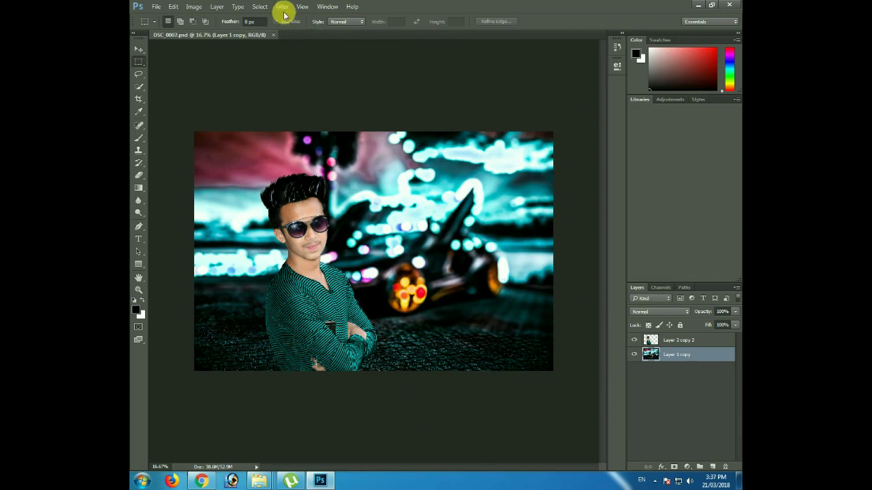
pyautogui.click(282, 6)
pyautogui.click(311, 60)
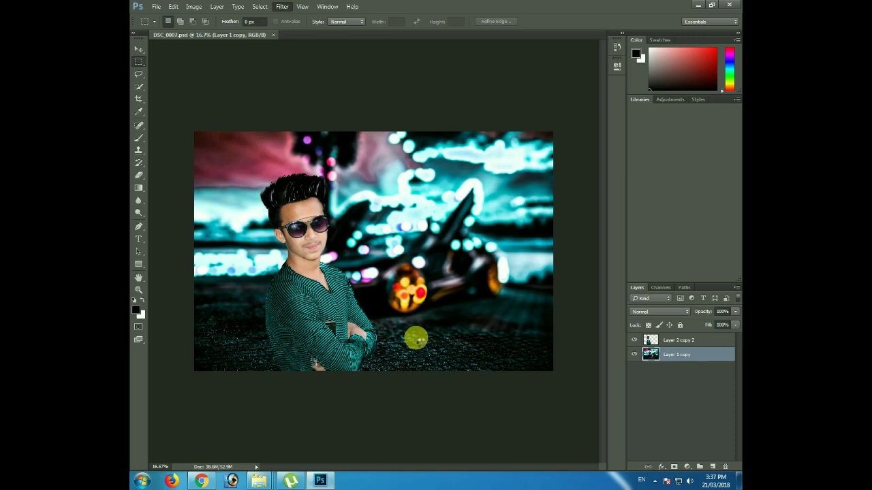
pyautogui.hotkey('ctrl', 'shift', 'a')
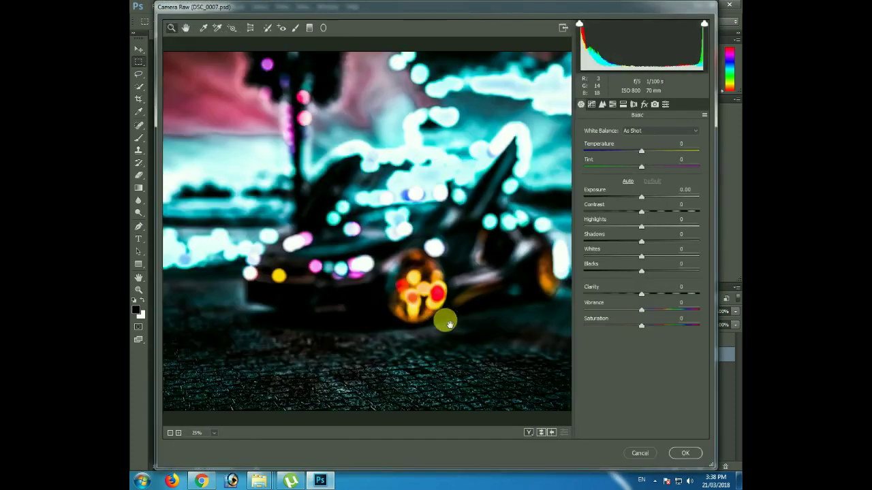
pyautogui.moveTo(641, 212)
pyautogui.mouseDown()
pyautogui.moveTo(627, 212)
pyautogui.moveTo(616, 242)
pyautogui.moveTo(611, 228)
pyautogui.mouseUp()
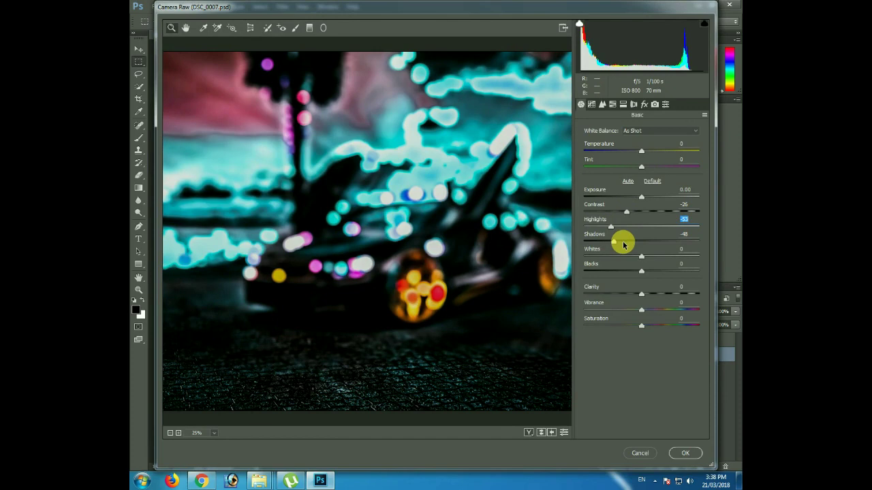
pyautogui.click(623, 243)
pyautogui.moveTo(634, 291); pyautogui.dragTo(625, 294)
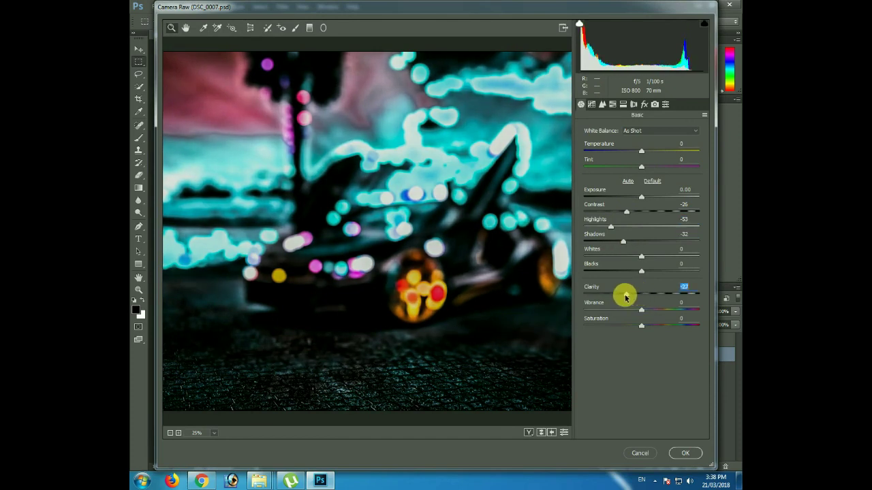
pyautogui.moveTo(611, 228); pyautogui.dragTo(602, 227)
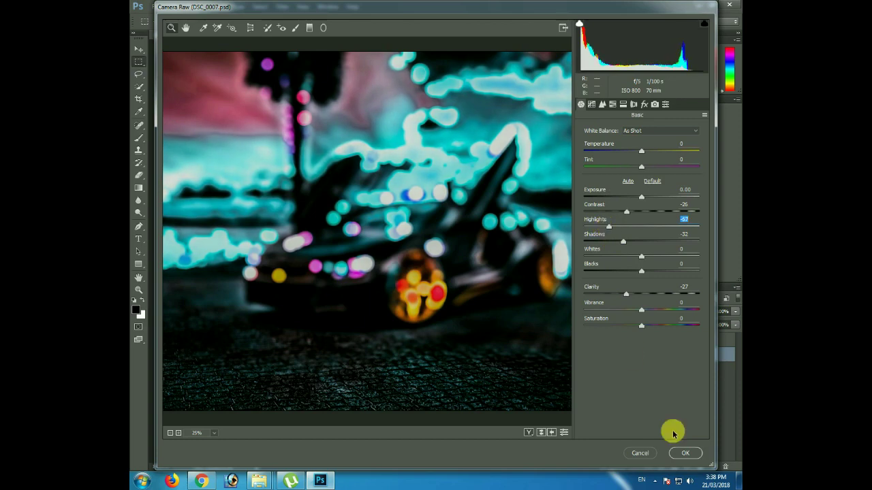
pyautogui.click(677, 451)
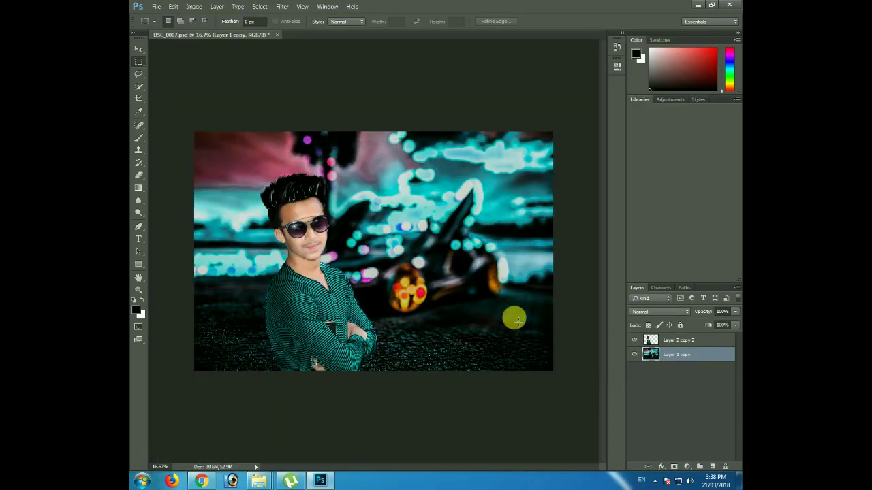
# Step: Apply a tone-adjusting Curves bend to the background layer
pyautogui.hotkey('ctrl', '+')
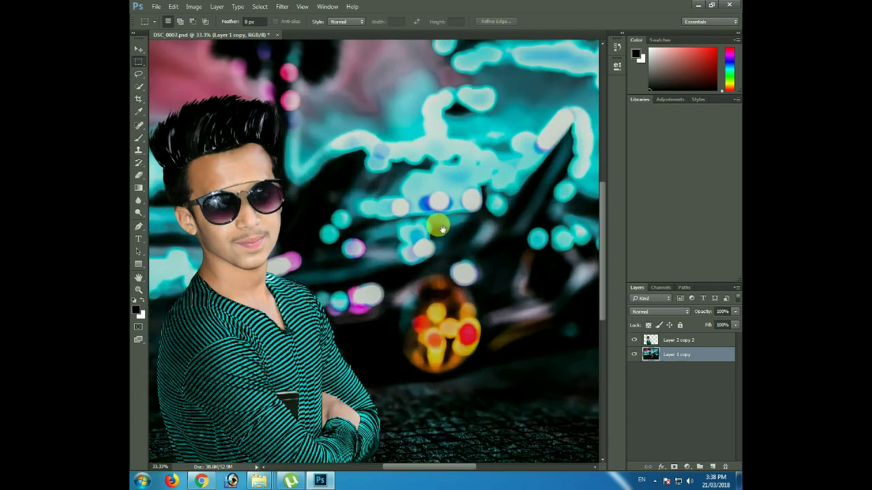
pyautogui.hotkey('ctrl', '-')
pyautogui.scroll(1, 366, 261)
pyautogui.scroll(2, 379, 273)
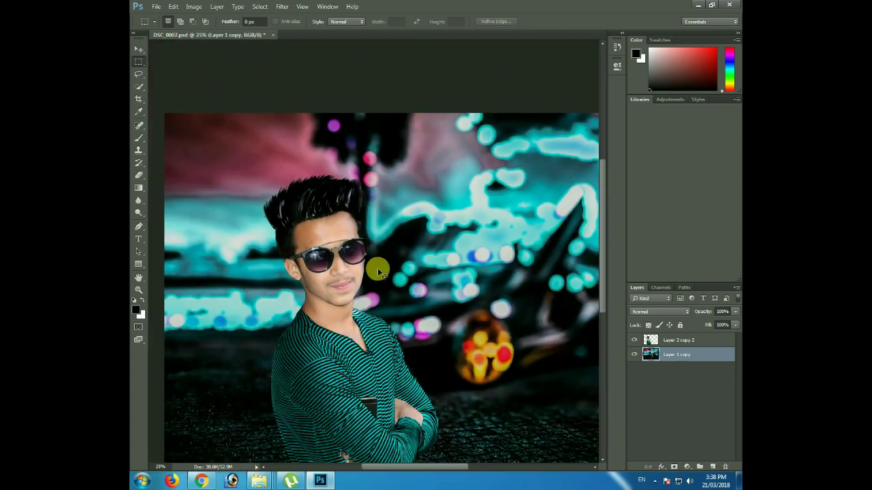
pyautogui.hotkey('ctrl', '-')
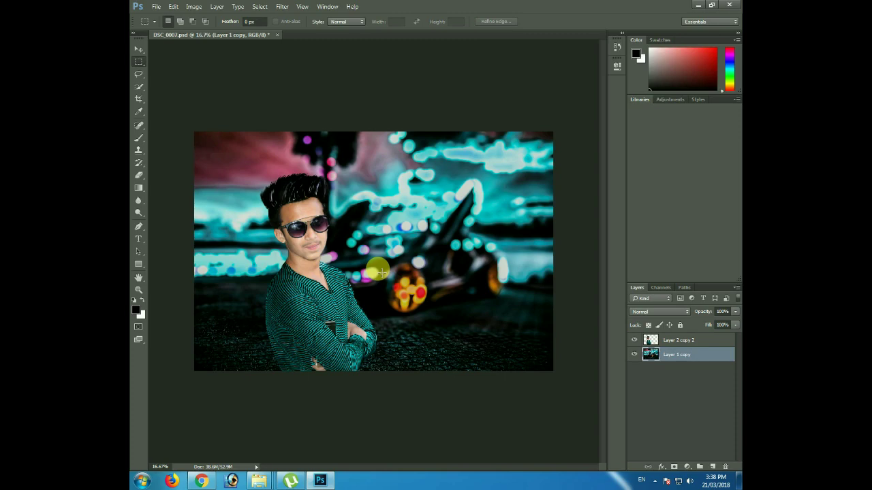
pyautogui.moveTo(443, 88); pyautogui.dragTo(589, 219)
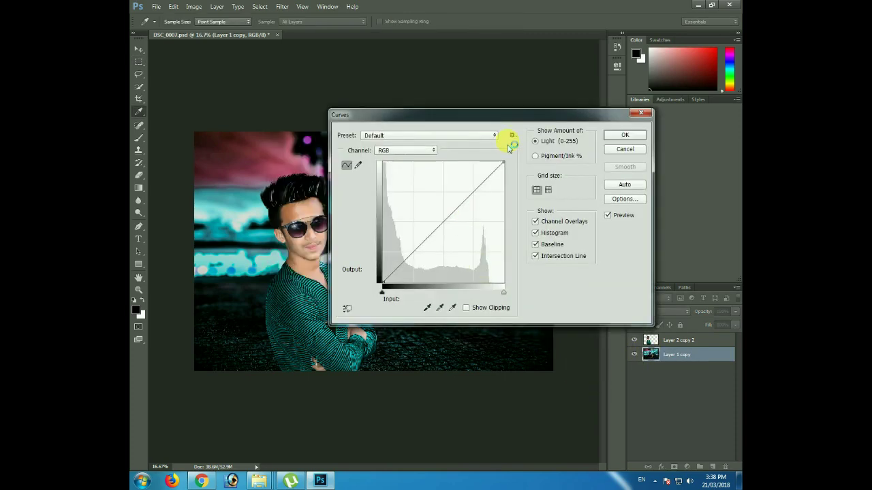
pyautogui.moveTo(525, 341); pyautogui.dragTo(535, 323)
pyautogui.press('Return')
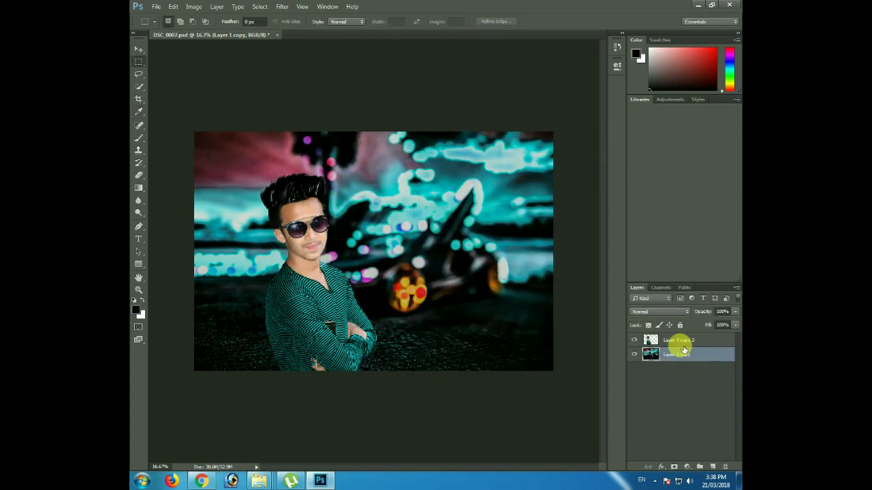
# Step: Duplicate the man's layer and brighten the copy with a Curves lift (112→139)
pyautogui.click(673, 340)
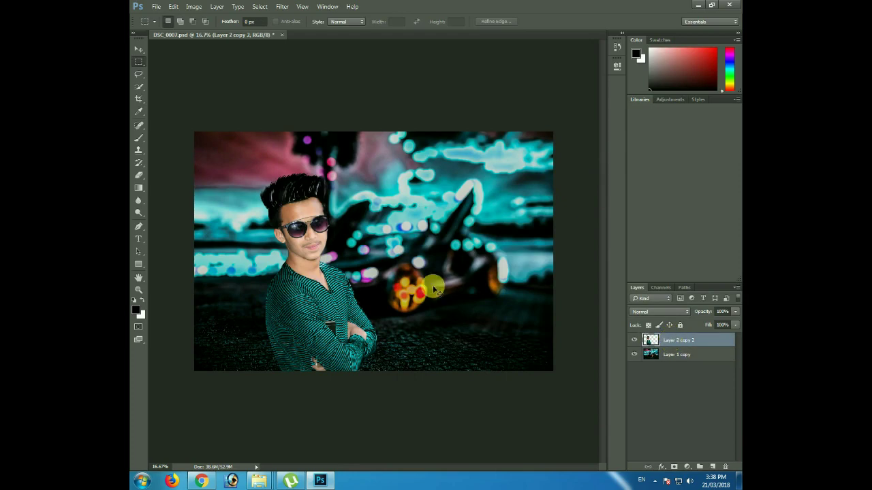
pyautogui.hotkey('ctrl', 'j')
pyautogui.hotkey('ctrl', 'm')
pyautogui.moveTo(525, 326); pyautogui.dragTo(528, 318)
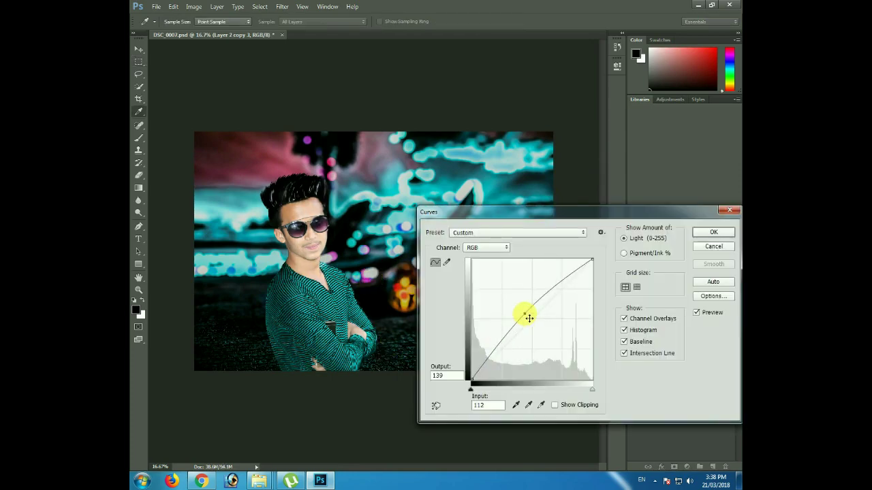
pyautogui.press('Return')
pyautogui.hotkey('ctrl', '+')
pyautogui.hotkey('ctrl', '+')
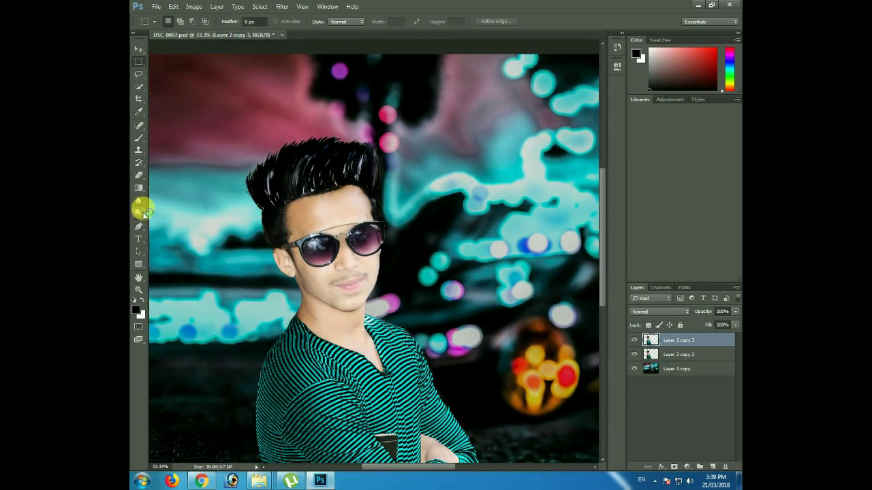
# Step: Trace the hair with a pen path and copy the selection to a new layer
pyautogui.click(139, 226)
pyautogui.click(272, 247)
pyautogui.click(293, 205)
pyautogui.click(355, 185)
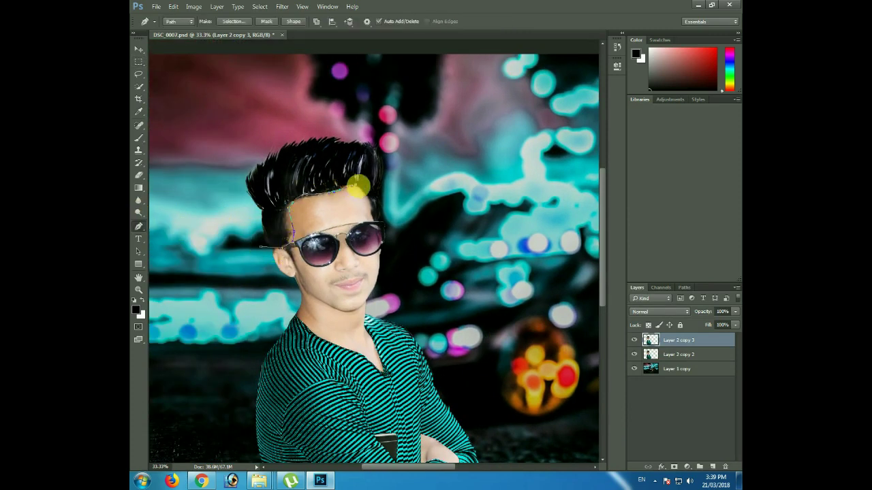
pyautogui.click(406, 148)
pyautogui.click(354, 95)
pyautogui.click(231, 126)
pyautogui.click(205, 145)
pyautogui.click(261, 246)
pyautogui.hotkey('ctrl', 'Return')
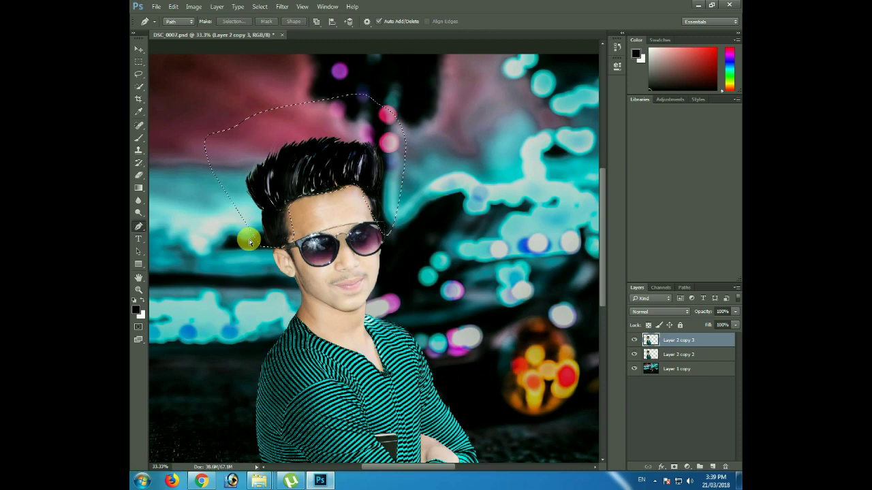
pyautogui.click(139, 62)
pyautogui.rightClick(251, 156)
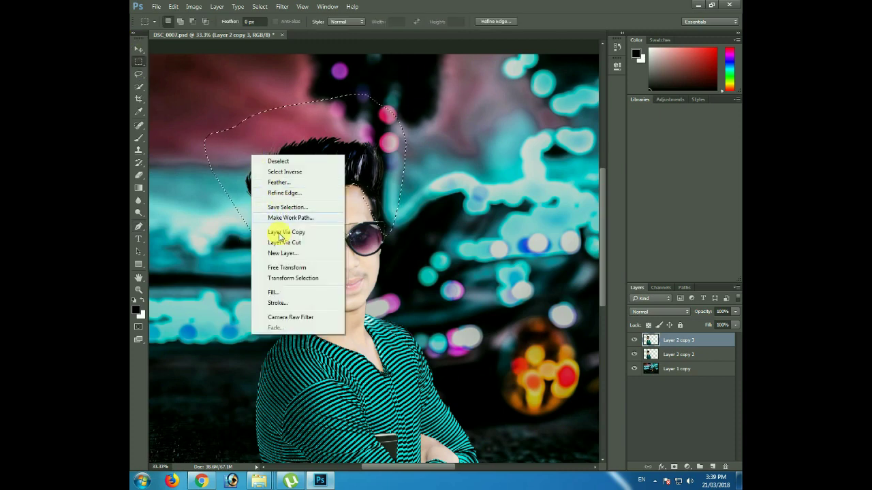
pyautogui.click(292, 237)
# Step: Camera Raw the hair layer: Highlights -53, Shadows +28, Whites +65, Blacks +93
pyautogui.click(282, 6)
pyautogui.click(321, 62)
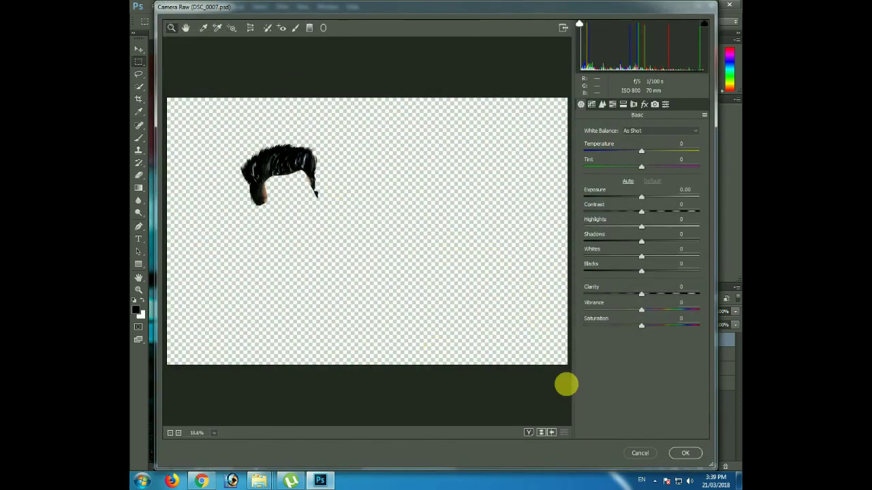
pyautogui.click(363, 257)
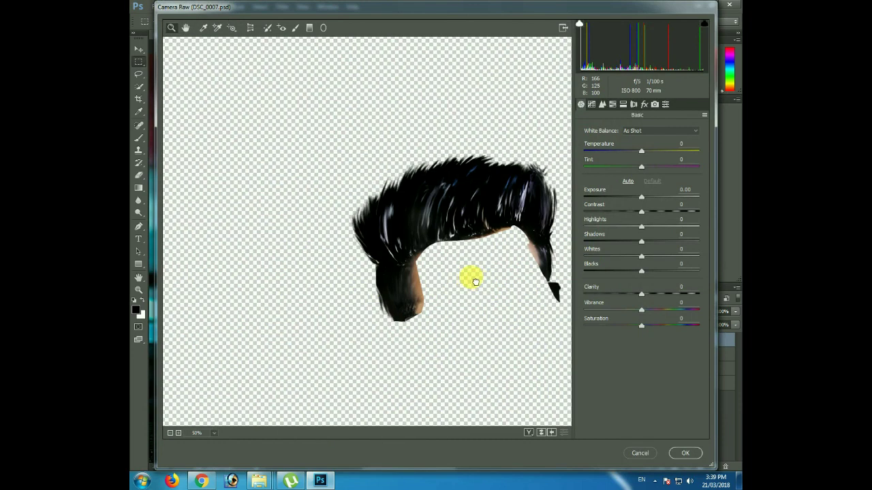
pyautogui.moveTo(641, 294); pyautogui.dragTo(691, 295)
pyautogui.click(641, 308)
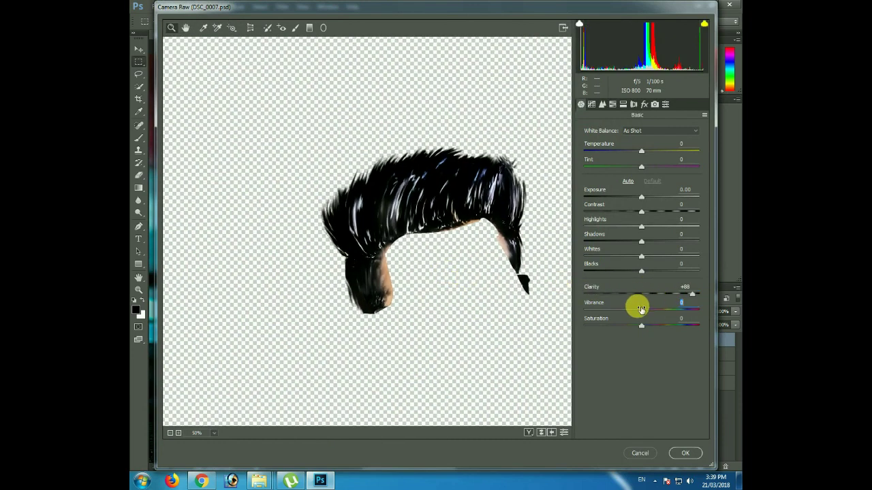
pyautogui.moveTo(633, 297); pyautogui.dragTo(629, 294)
pyautogui.moveTo(641, 226); pyautogui.dragTo(613, 227)
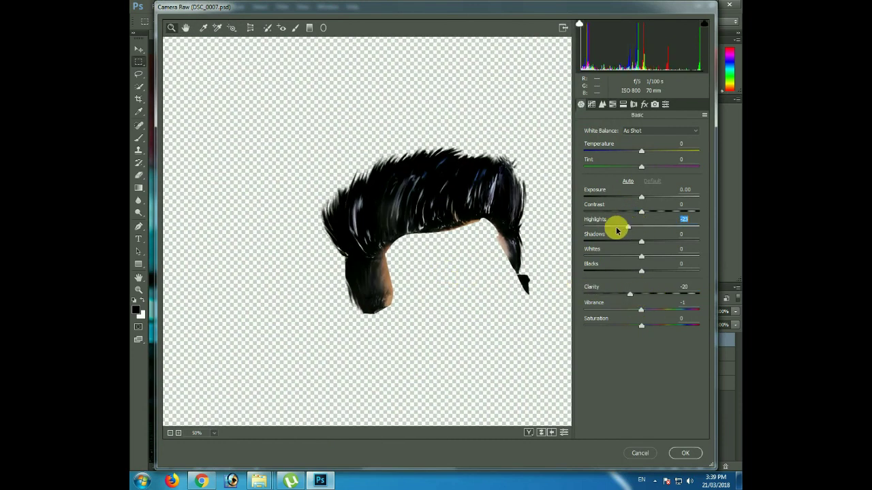
pyautogui.moveTo(641, 256)
pyautogui.mouseDown()
pyautogui.moveTo(653, 256)
pyautogui.moveTo(657, 242)
pyautogui.moveTo(679, 249)
pyautogui.mouseUp()
pyautogui.click(599, 271)
pyautogui.moveTo(599, 272)
pyautogui.mouseDown()
pyautogui.moveTo(579, 274)
pyautogui.moveTo(695, 272)
pyautogui.moveTo(674, 272)
pyautogui.mouseUp()
pyautogui.click(686, 453)
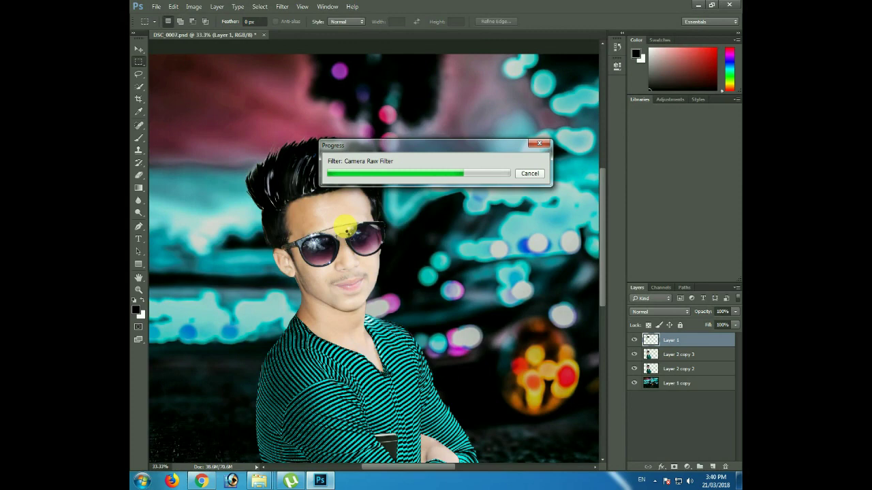
# Step: Erase the hair layer's spill over the forehead and glasses with a 200 px eraser
pyautogui.hotkey('ctrl', '+')
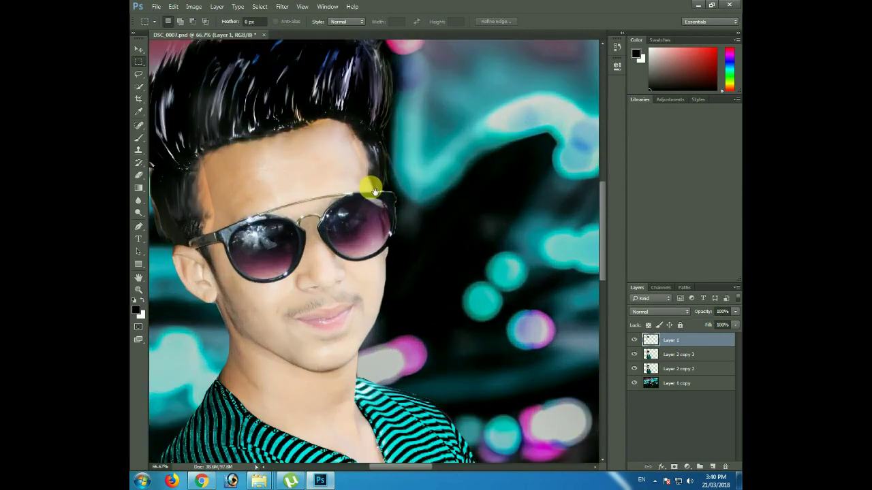
pyautogui.hotkey('ctrl', '+')
pyautogui.click(138, 201)
pyautogui.click(138, 175)
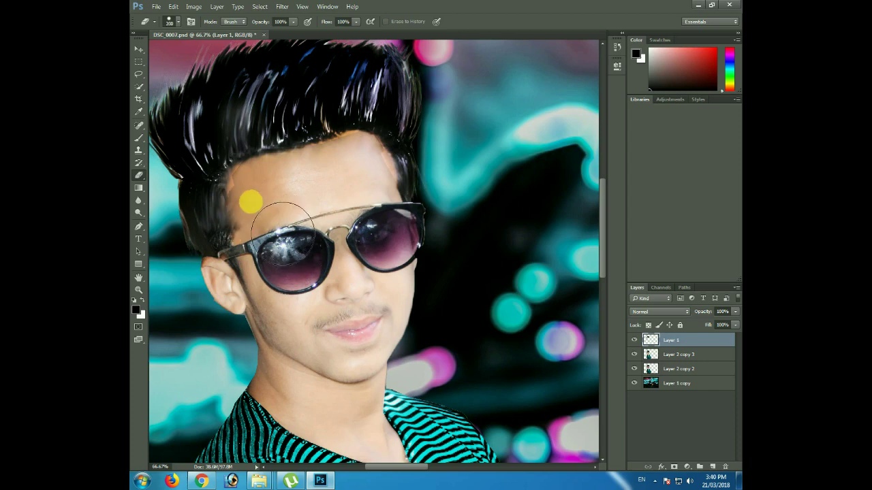
pyautogui.rightClick(279, 95)
pyautogui.doubleClick(286, 182)
pyautogui.moveTo(249, 189)
pyautogui.mouseDown()
pyautogui.moveTo(358, 150)
pyautogui.moveTo(366, 188)
pyautogui.moveTo(203, 260)
pyautogui.mouseUp()
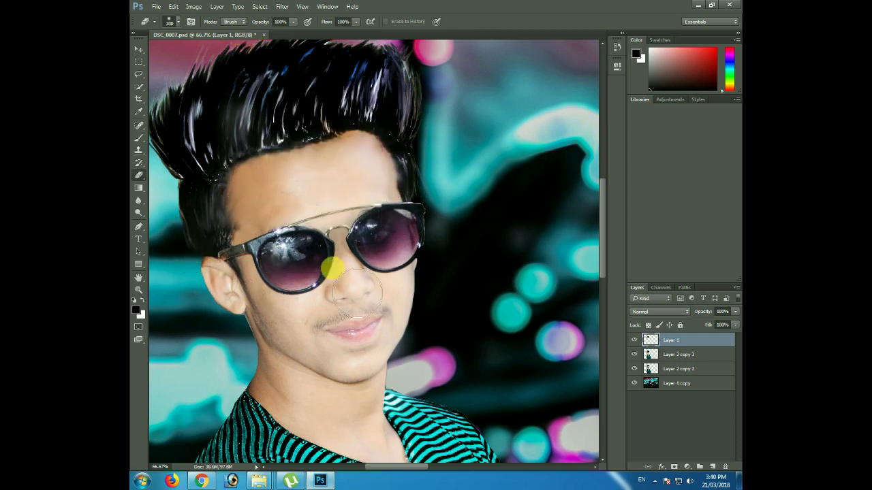
pyautogui.scroll(-4, 346, 253)
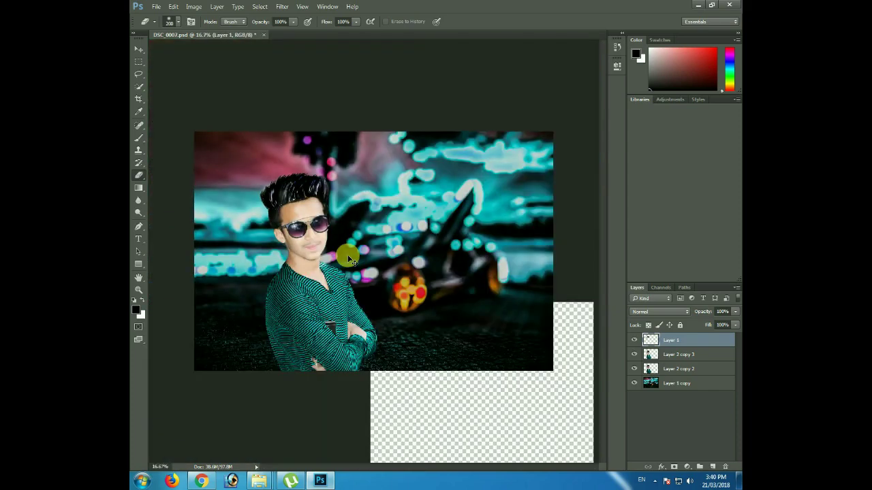
pyautogui.scroll(-1, 347, 254)
pyautogui.scroll(2, 348, 254)
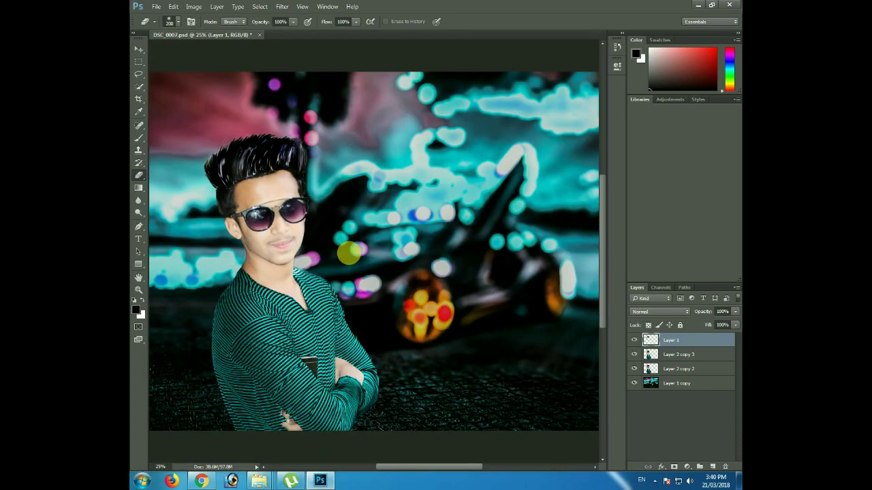
pyautogui.click(634, 340)
pyautogui.click(634, 340)
pyautogui.click(634, 340)
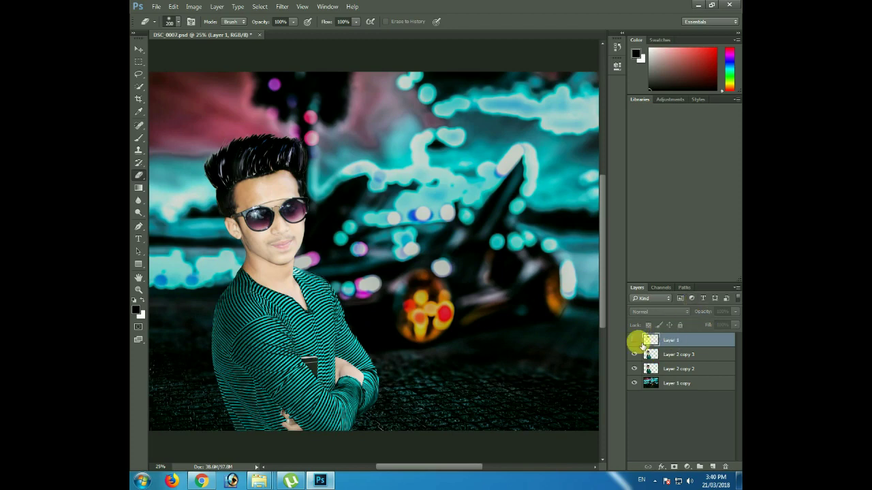
# Step: Darken the hair layer with a Curves adjustment (148→115)
pyautogui.hotkey('ctrl', 'm')
pyautogui.moveTo(540, 317); pyautogui.dragTo(548, 332)
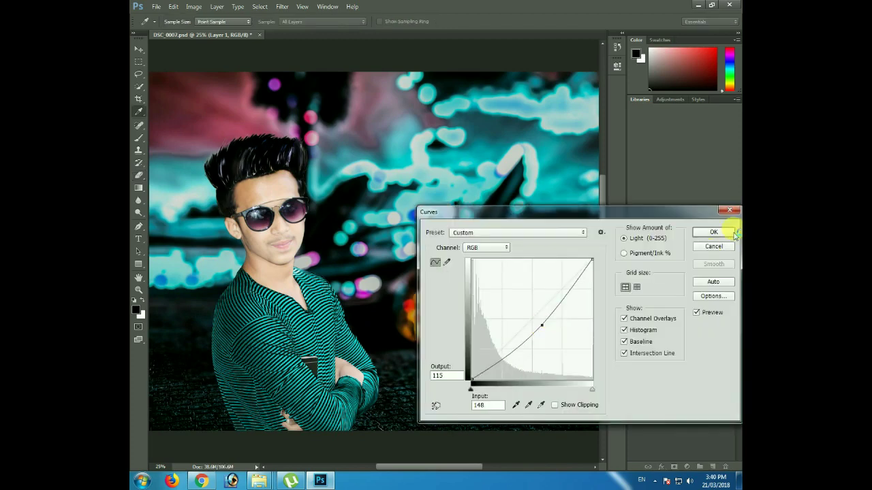
pyautogui.click(713, 231)
pyautogui.click(660, 354)
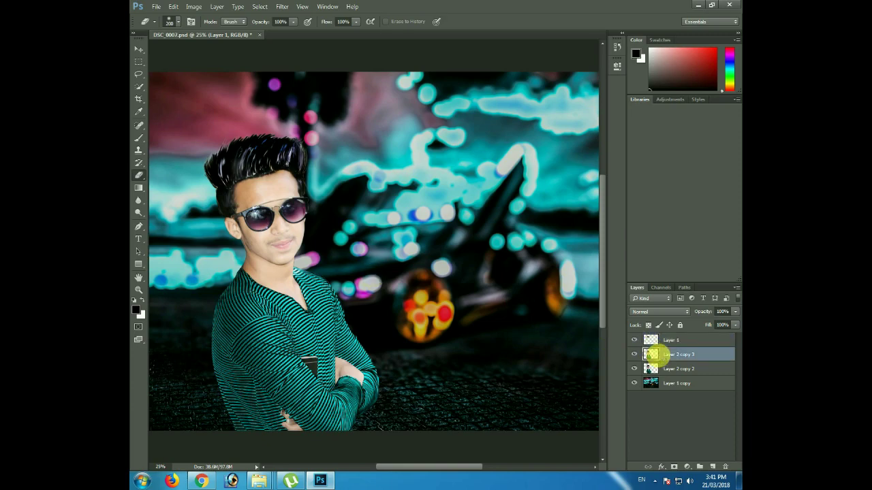
# Step: Set up the Smudge tool at size 100 with 66% strength
pyautogui.hotkey('ctrl', '+')
pyautogui.hotkey('ctrl', '+')
pyautogui.hotkey('ctrl', '+')
pyautogui.moveTo(302, 224); pyautogui.dragTo(481, 333)
pyautogui.hotkey('ctrl', '-')
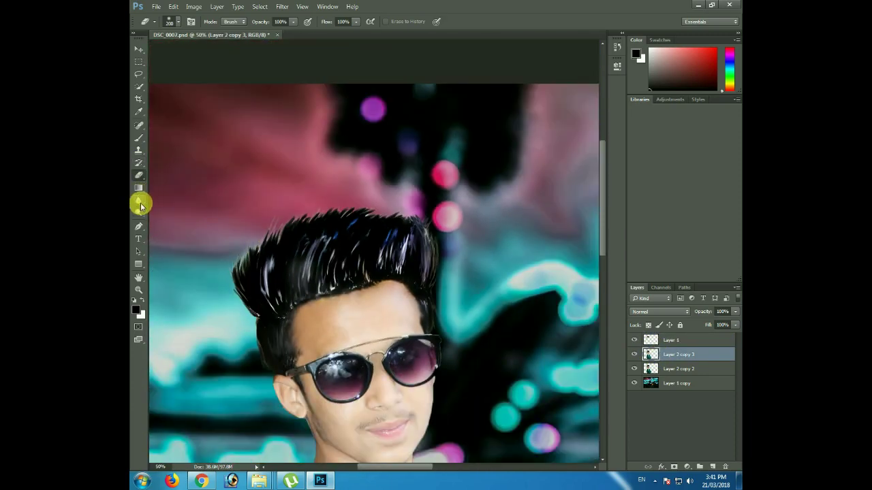
pyautogui.moveTo(140, 205); pyautogui.dragTo(167, 225)
pyautogui.rightClick(241, 231)
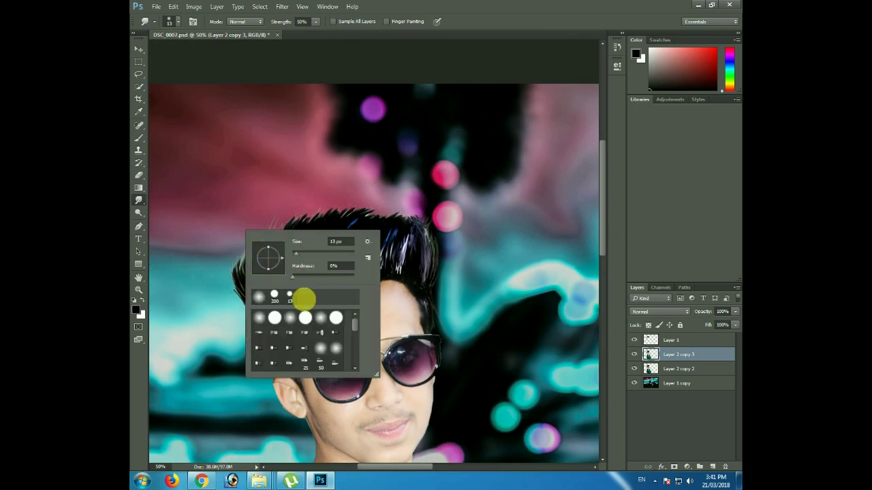
pyautogui.click(362, 231)
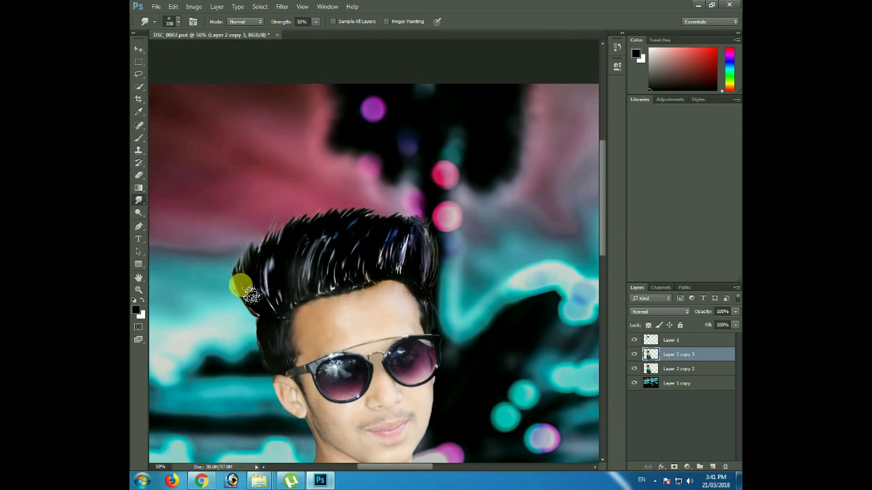
pyautogui.press(']')
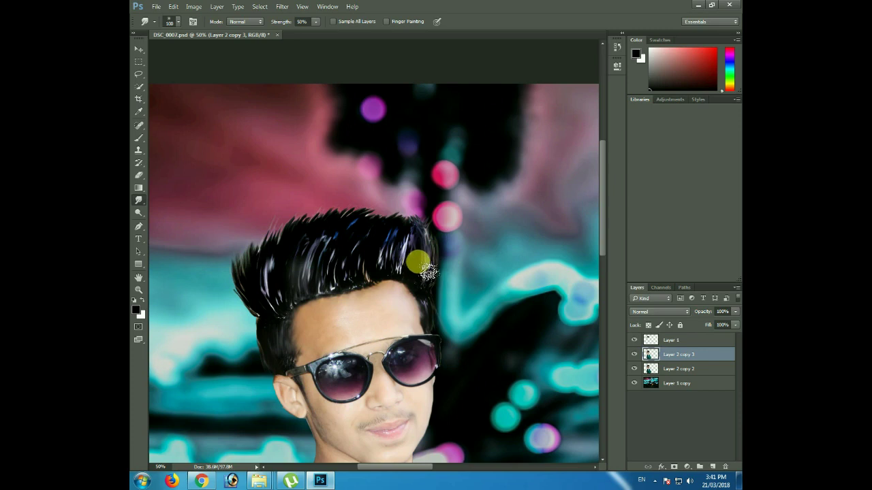
pyautogui.moveTo(311, 23); pyautogui.dragTo(320, 27)
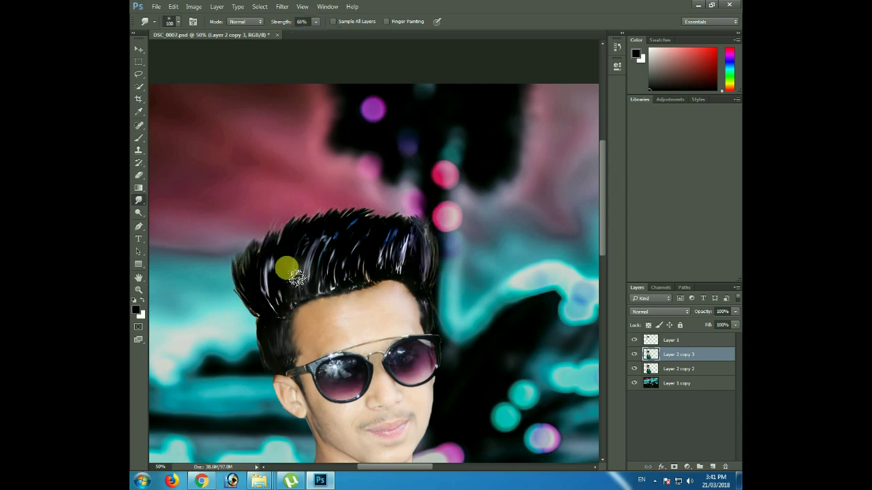
# Step: Hide Layer 1, smudge the hair into strands, and delete Layer 1
pyautogui.click(634, 343)
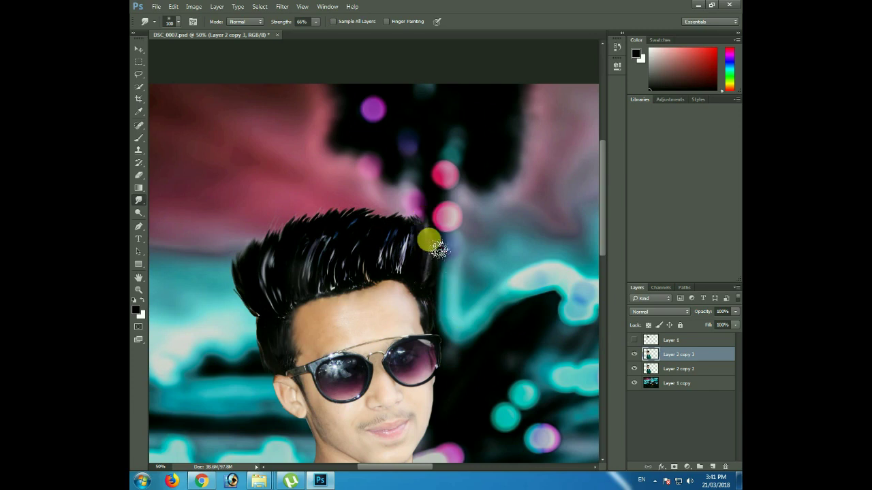
pyautogui.moveTo(402, 269)
pyautogui.mouseDown()
pyautogui.moveTo(402, 197)
pyautogui.moveTo(364, 269)
pyautogui.moveTo(300, 281)
pyautogui.moveTo(399, 259)
pyautogui.moveTo(404, 292)
pyautogui.moveTo(418, 235)
pyautogui.moveTo(443, 249)
pyautogui.mouseUp()
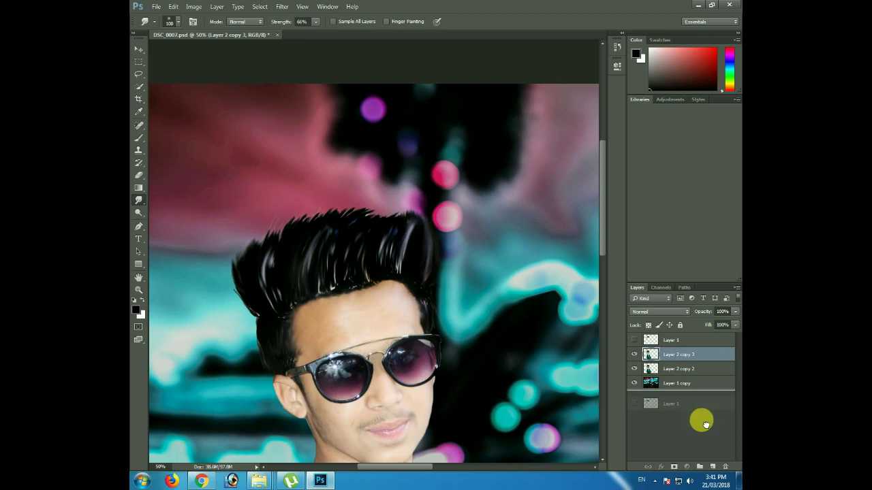
pyautogui.moveTo(660, 351); pyautogui.dragTo(724, 467)
# Step: Paint a teal streak into the hair with a size-30 brush at 66% opacity and 62% flow
pyautogui.press('b')
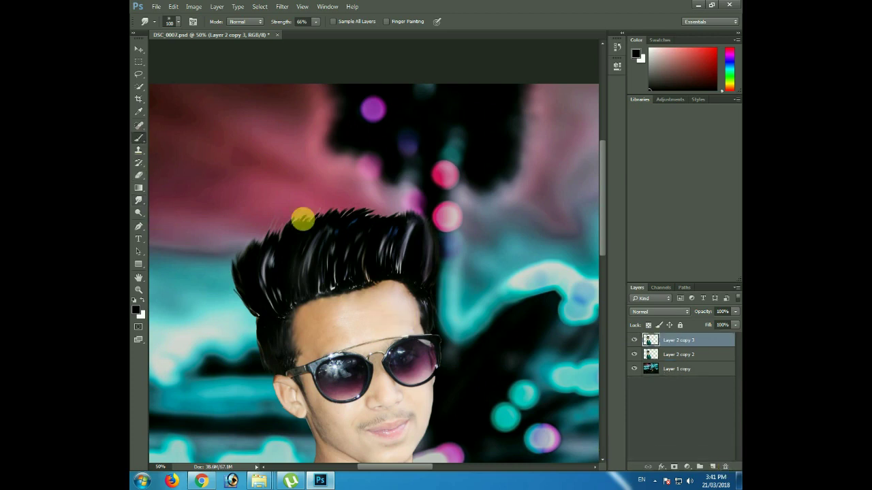
pyautogui.keyDown('alt'); pyautogui.click(496, 298); pyautogui.keyUp('alt')
pyautogui.click(330, 21)
pyautogui.moveTo(329, 32); pyautogui.dragTo(312, 32)
pyautogui.click(393, 21)
pyautogui.moveTo(370, 34); pyautogui.dragTo(373, 32)
pyautogui.press('[')
pyautogui.moveTo(395, 253)
pyautogui.mouseDown()
pyautogui.moveTo(383, 266)
pyautogui.moveTo(399, 228)
pyautogui.moveTo(385, 282)
pyautogui.mouseUp()
# Step: Smudge the teal streak upward through the hair, then paint a pink streak beside it
pyautogui.click(139, 200)
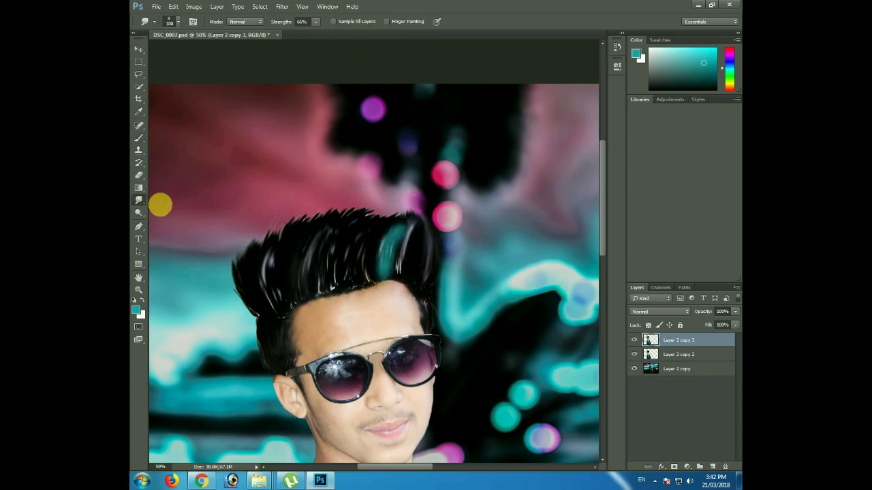
pyautogui.moveTo(392, 281)
pyautogui.mouseDown()
pyautogui.moveTo(395, 227)
pyautogui.moveTo(372, 234)
pyautogui.moveTo(401, 198)
pyautogui.mouseUp()
pyautogui.click(139, 137)
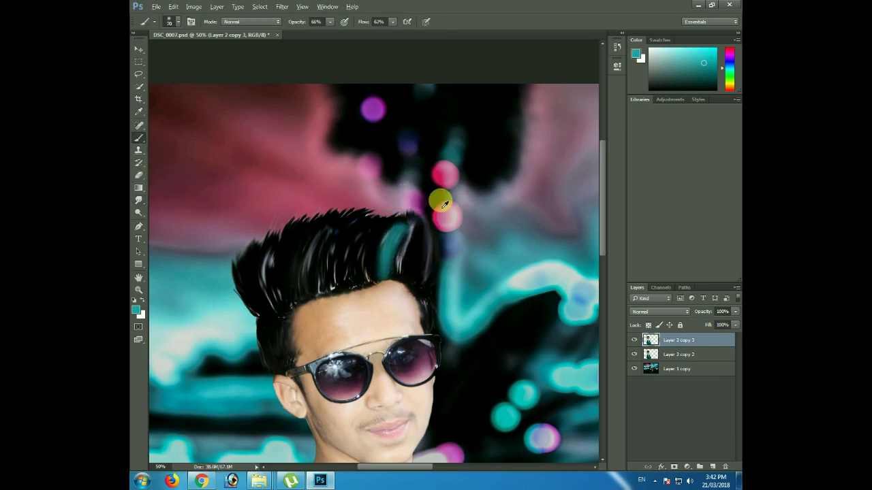
pyautogui.keyDown('alt'); pyautogui.click(444, 203); pyautogui.keyUp('alt')
pyautogui.moveTo(371, 279)
pyautogui.mouseDown()
pyautogui.moveTo(384, 233)
pyautogui.moveTo(346, 250)
pyautogui.moveTo(370, 249)
pyautogui.mouseUp()
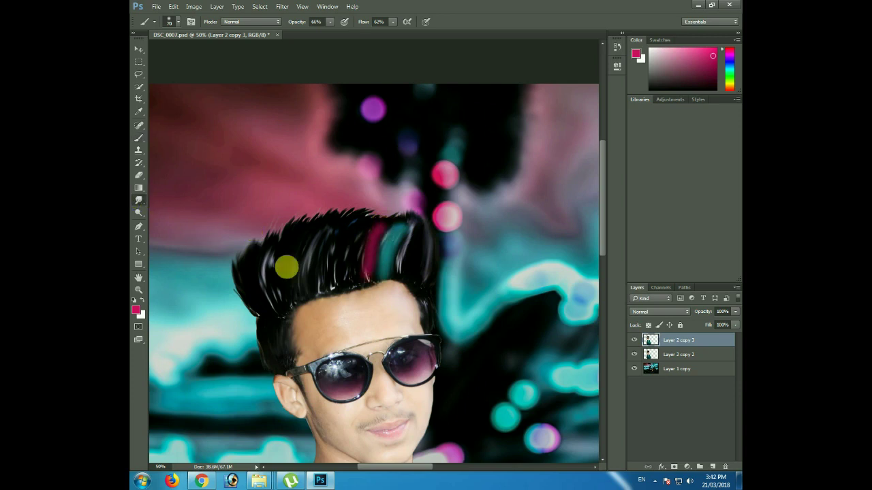
# Step: Return to the Smudge tool and bring the top of the hair into view
pyautogui.click(139, 200)
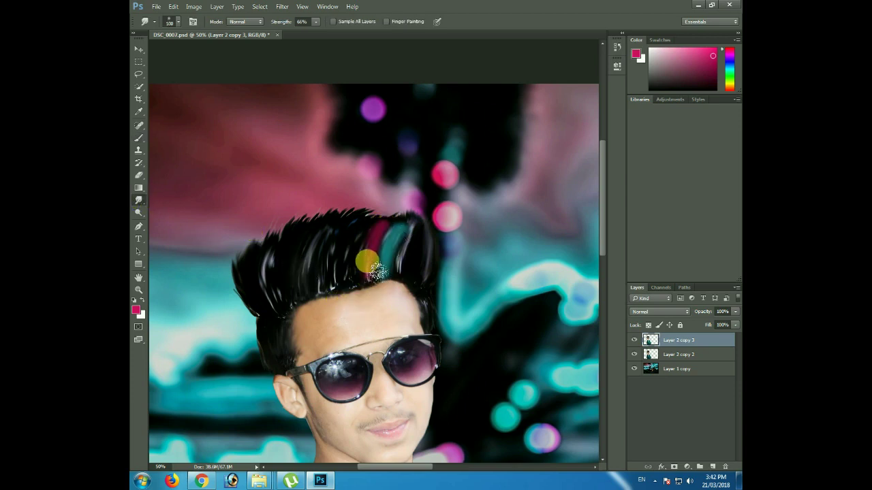
pyautogui.scroll(-1, 483, 266)
pyautogui.scroll(-1, 436, 231)
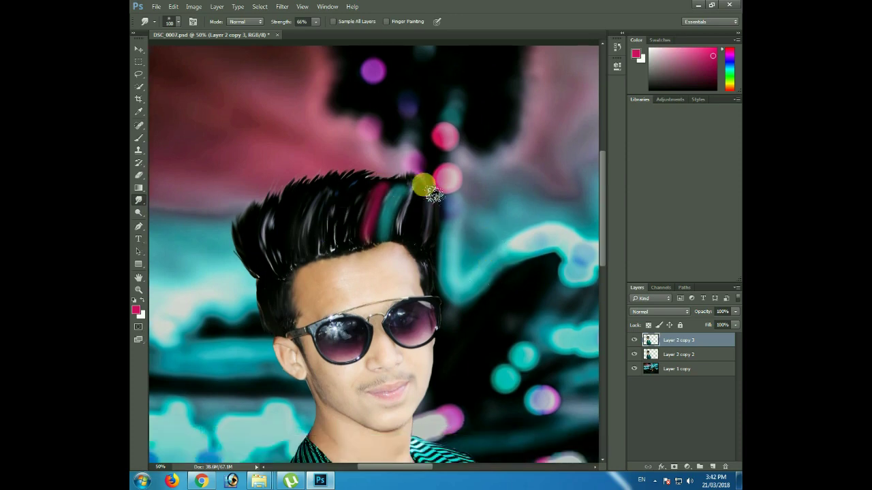
pyautogui.scroll(-1, 436, 192)
pyautogui.scroll(-1, 437, 192)
pyautogui.scroll(-1, 436, 192)
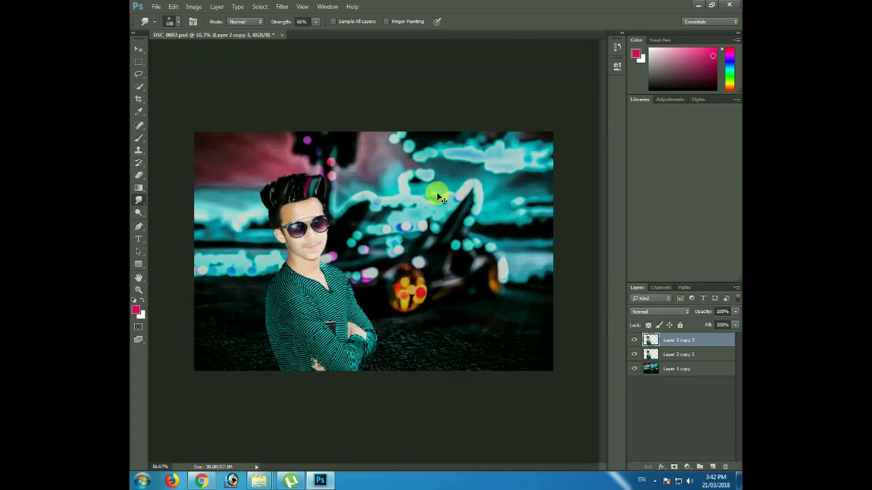
pyautogui.scroll(1, 440, 197)
pyautogui.scroll(1, 449, 252)
pyautogui.scroll(1, 453, 259)
pyautogui.scroll(1, 463, 272)
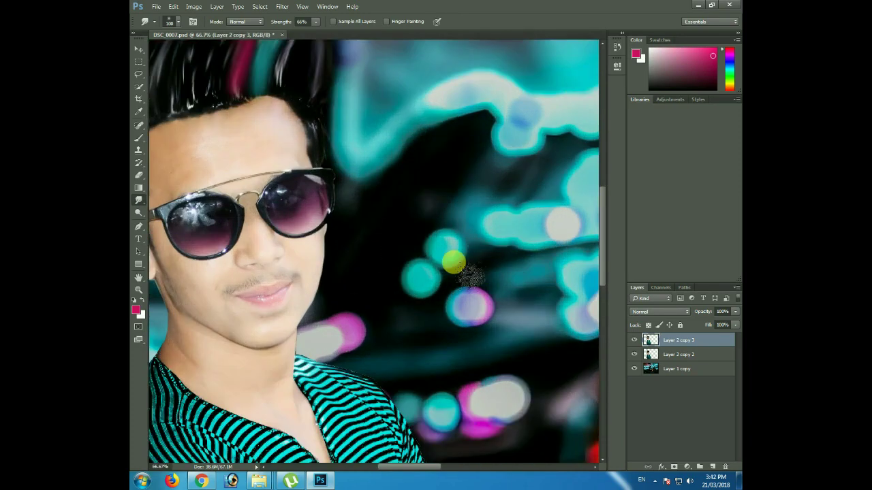
pyautogui.moveTo(455, 262); pyautogui.dragTo(551, 309)
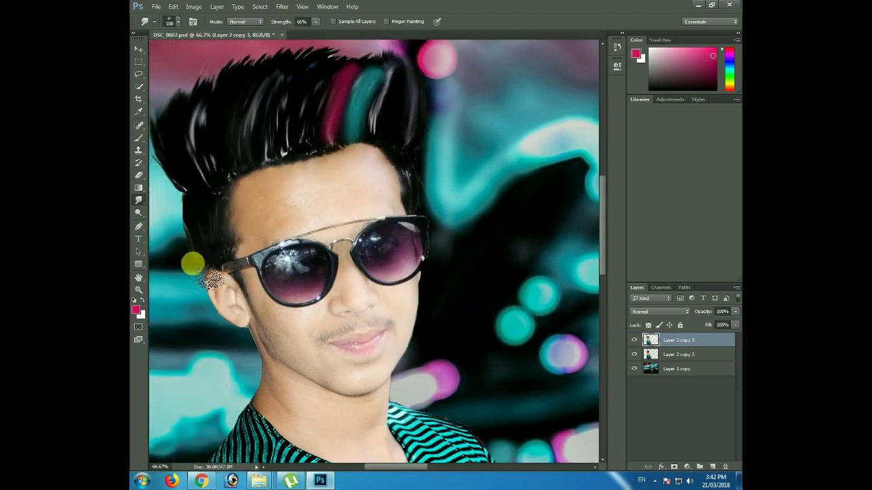
pyautogui.click(138, 226)
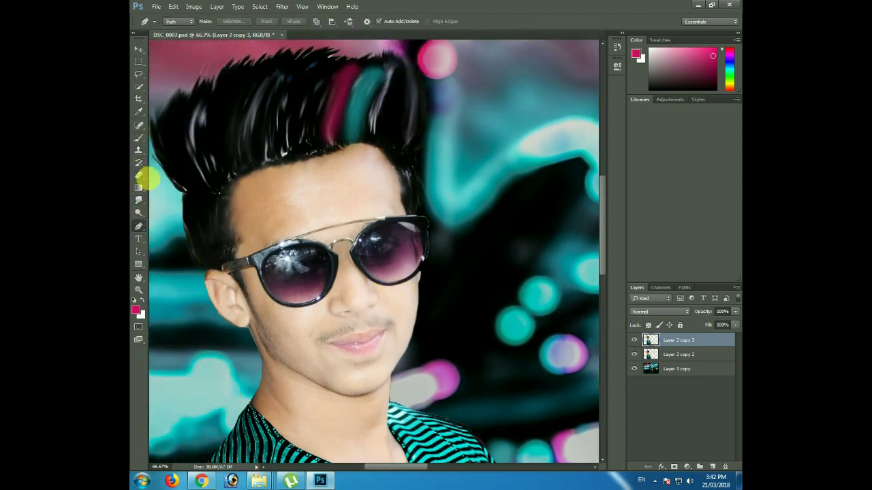
# Step: Trace the left sunglasses lens rim with the Pen tool and turn it into a selection
pyautogui.hotkey('ctrl', '+')
pyautogui.hotkey('ctrl', '+')
pyautogui.hscroll(-3, 531, 286)
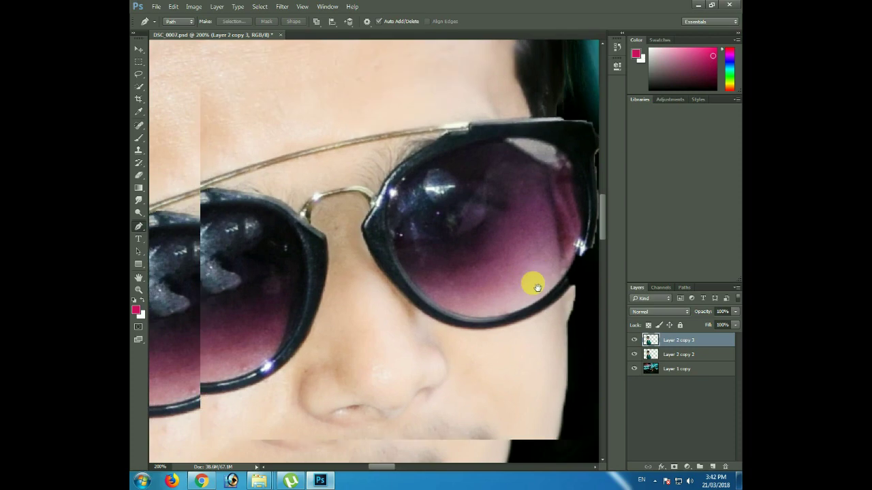
pyautogui.click(192, 263)
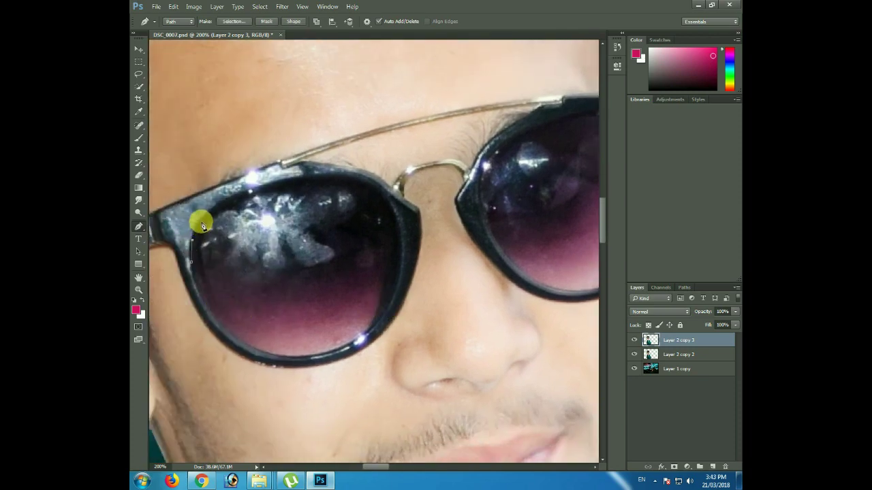
pyautogui.click(308, 177)
pyautogui.click(398, 222)
pyautogui.click(399, 291)
pyautogui.click(363, 337)
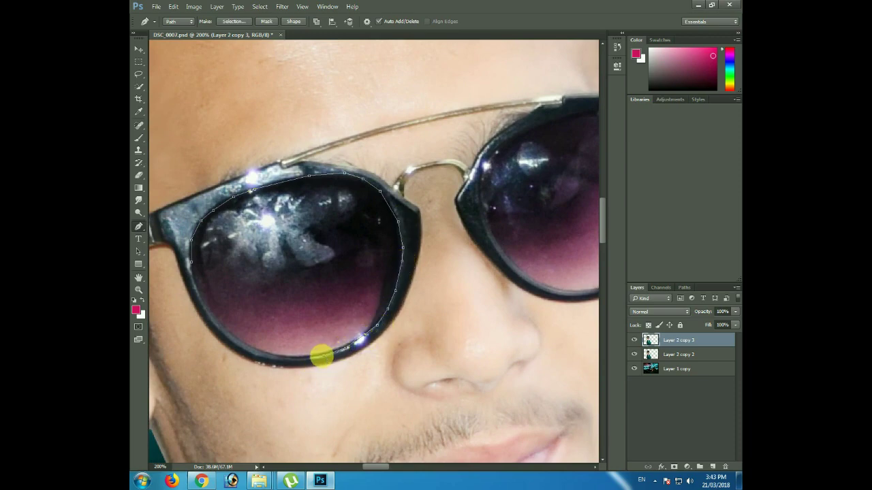
pyautogui.click(265, 356)
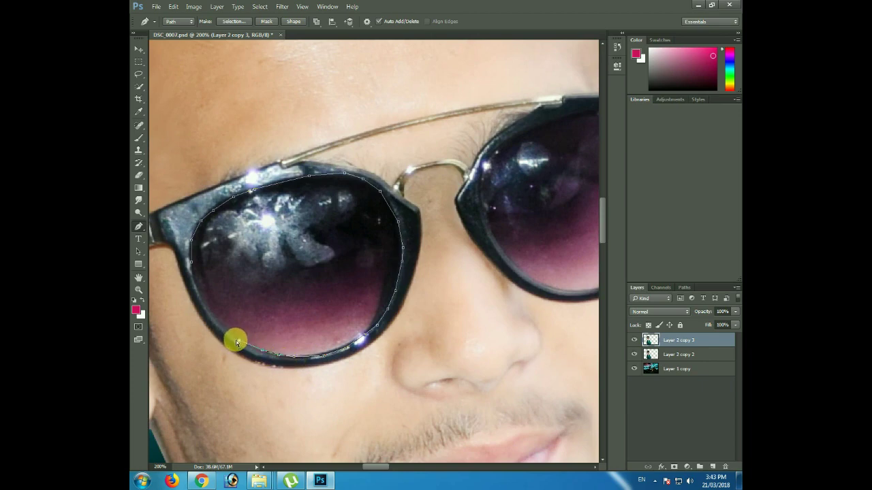
pyautogui.click(207, 309)
pyautogui.hscroll(5, 170, 286)
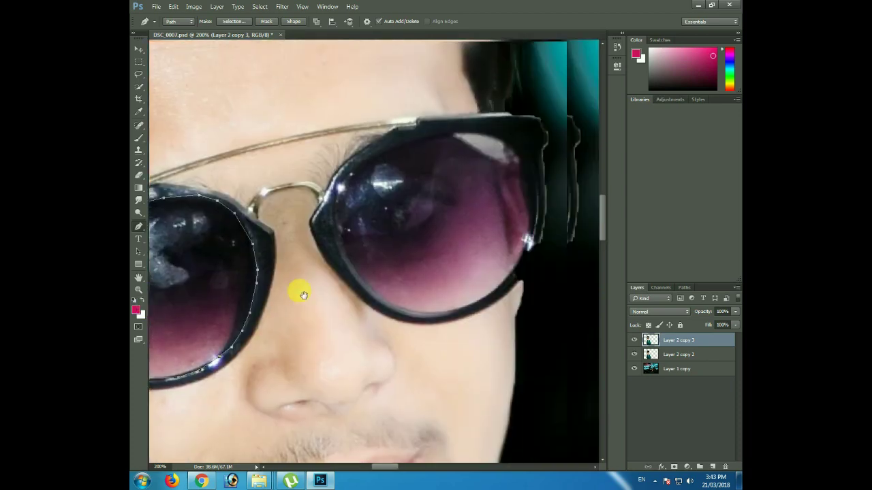
pyautogui.hotkey('ctrl', 'Return')
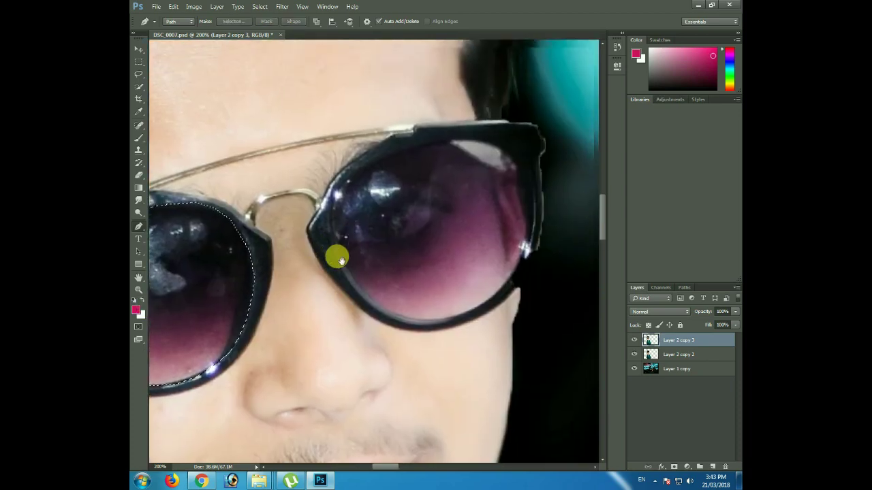
# Step: Trace the right lens's inner, top and right edges with the Pen tool
pyautogui.scroll(2, 336, 236)
pyautogui.click(322, 220)
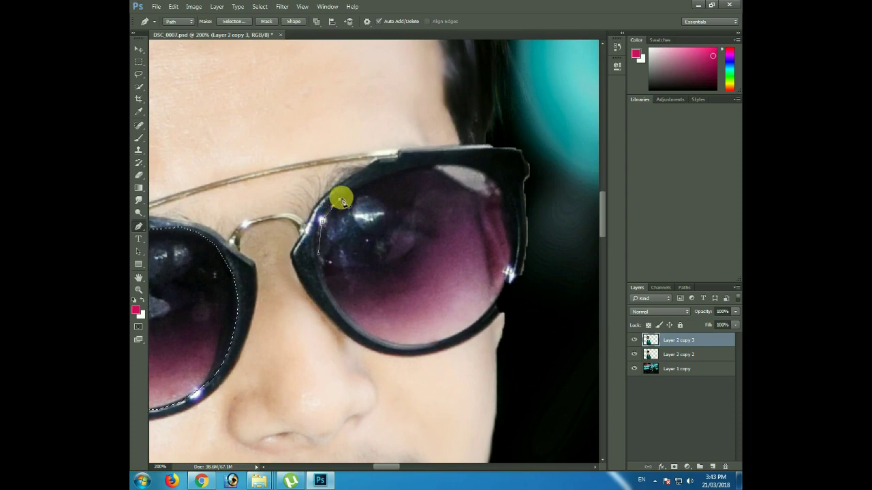
pyautogui.click(323, 216)
pyautogui.click(330, 207)
pyautogui.click(339, 199)
pyautogui.click(355, 190)
pyautogui.click(418, 167)
pyautogui.click(447, 166)
pyautogui.click(469, 168)
pyautogui.click(496, 180)
pyautogui.click(505, 191)
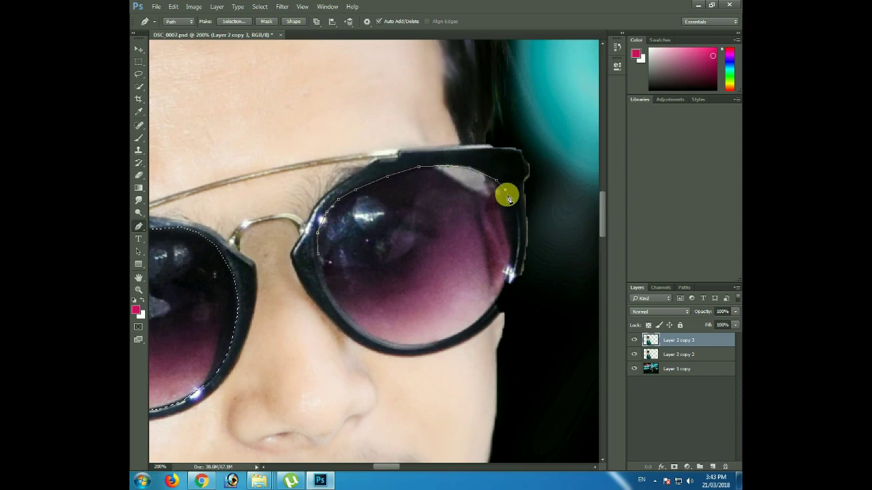
pyautogui.click(505, 179)
pyautogui.click(514, 200)
pyautogui.click(522, 228)
# Step: Complete the right lens outline along its lower rim and convert it to a selection
pyautogui.click(510, 275)
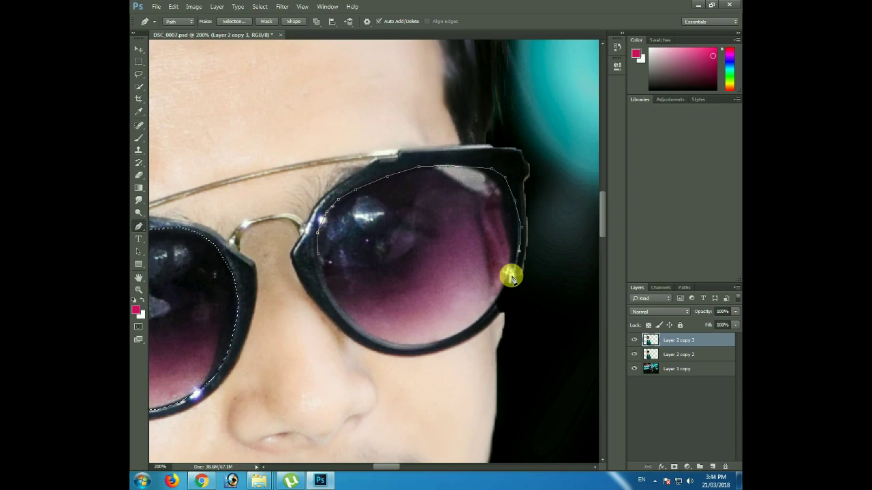
pyautogui.scroll(-1, 508, 277)
pyautogui.click(506, 279)
pyautogui.click(478, 308)
pyautogui.click(443, 319)
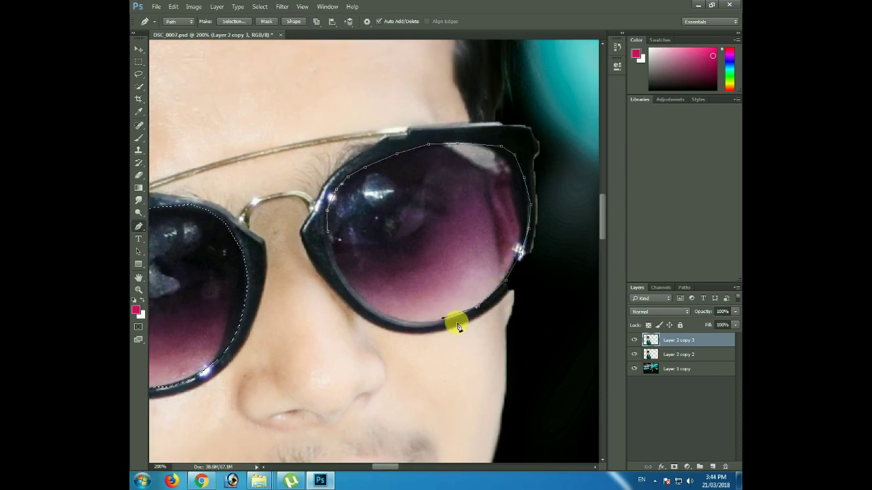
pyautogui.click(424, 323)
pyautogui.click(403, 320)
pyautogui.click(380, 316)
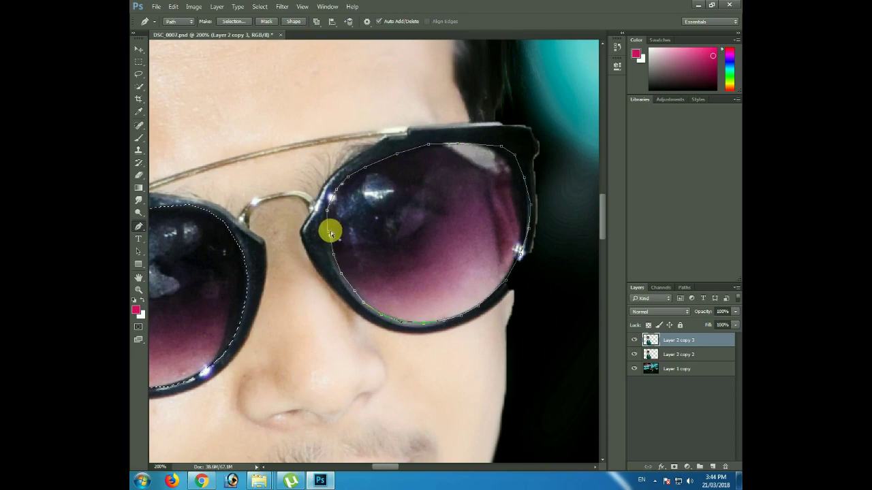
pyautogui.hotkey('ctrl', '-')
pyautogui.hotkey('ctrl', '-')
pyautogui.hotkey('ctrl', '-')
pyautogui.hotkey('ctrl', 'Return')
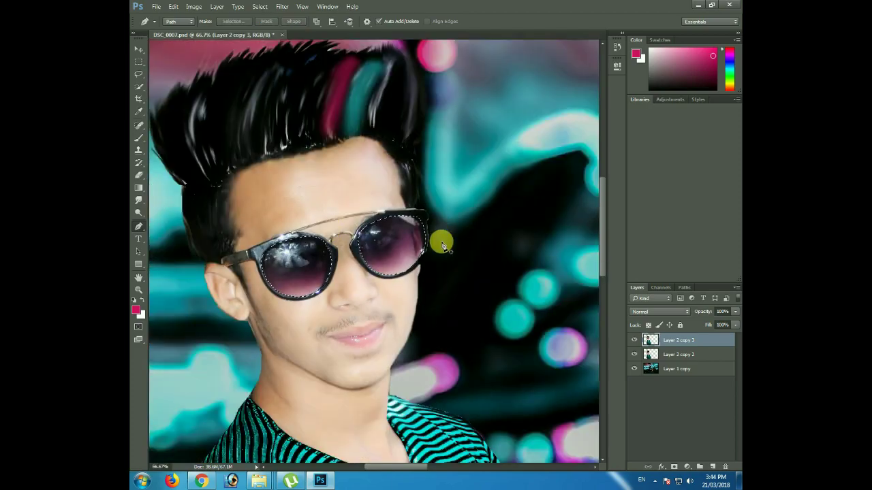
pyautogui.hotkey('ctrl', '-')
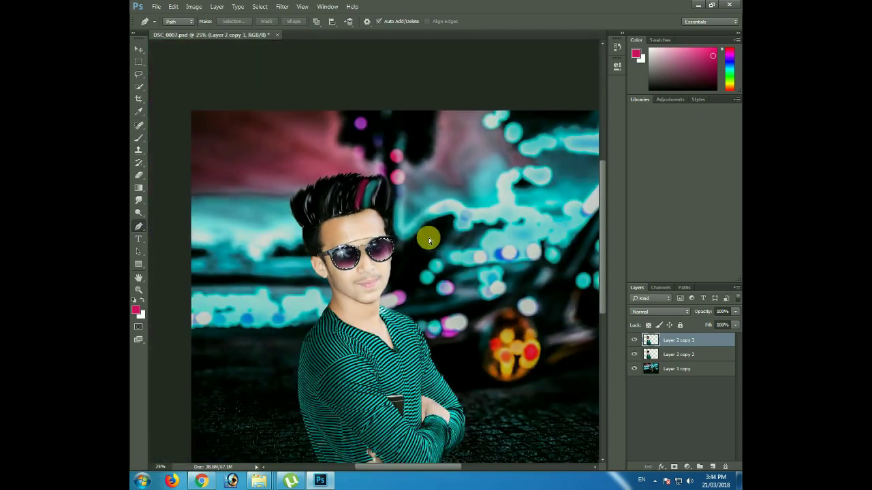
# Step: Brighten the selected lenses with Curves and sample teal from the background as paint colour
pyautogui.hotkey('ctrl', 'm')
pyautogui.moveTo(523, 327)
pyautogui.mouseDown()
pyautogui.moveTo(527, 318)
pyautogui.moveTo(511, 296)
pyautogui.moveTo(529, 321)
pyautogui.mouseUp()
pyautogui.click(710, 234)
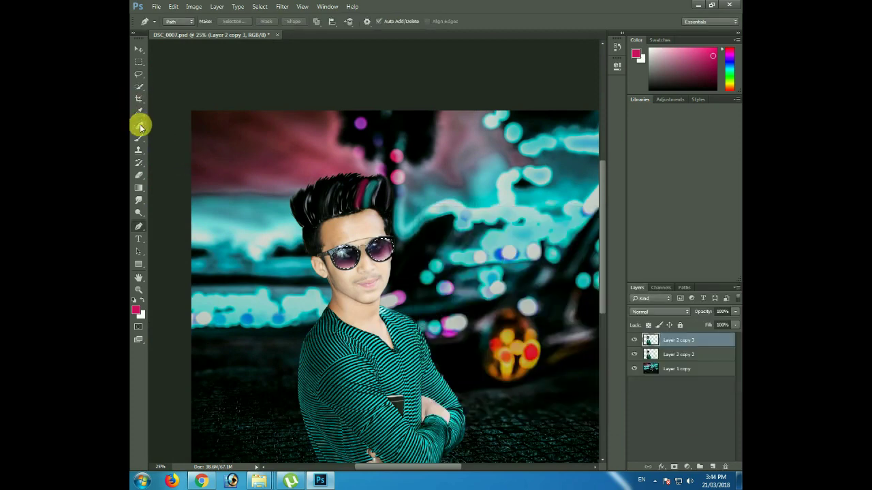
pyautogui.click(138, 137)
pyautogui.keyDown('alt'); pyautogui.click(259, 222); pyautogui.keyUp('alt')
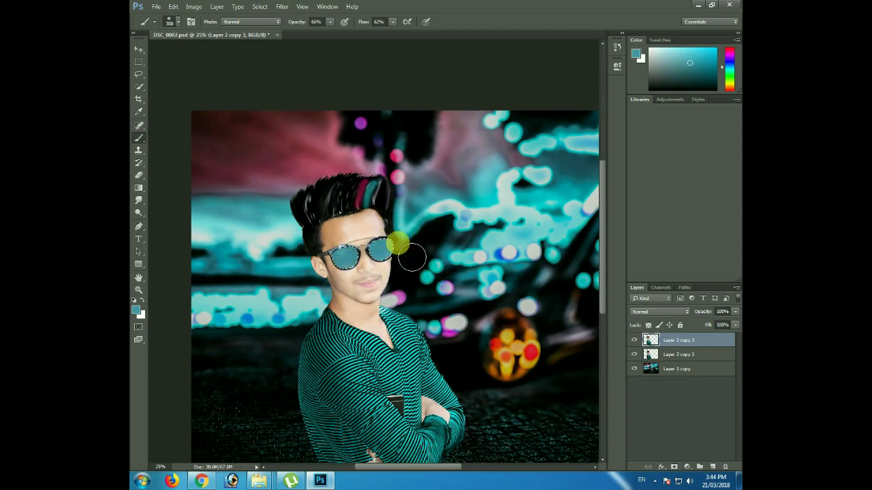
# Step: Brighten the lenses again with Curves and paint them cyan at 100% opacity
pyautogui.hotkey('ctrl', 'm')
pyautogui.moveTo(532, 334); pyautogui.dragTo(519, 315)
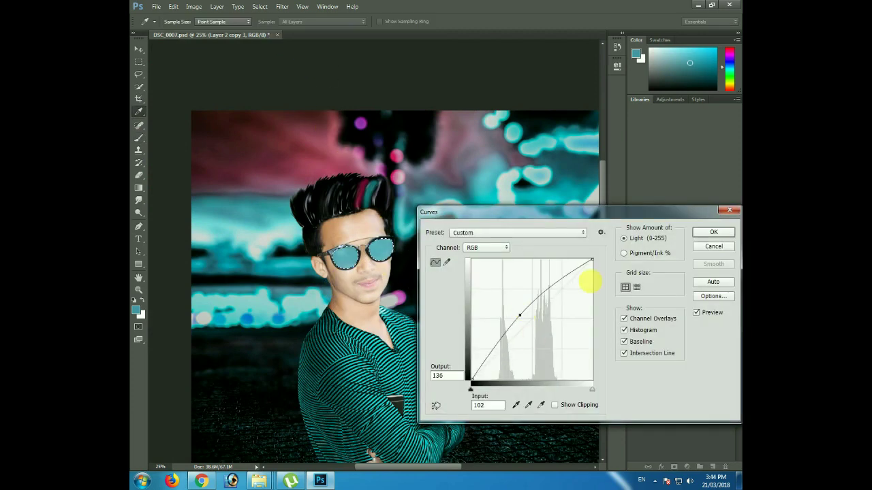
pyautogui.click(713, 232)
pyautogui.hotkey('ctrl', '+')
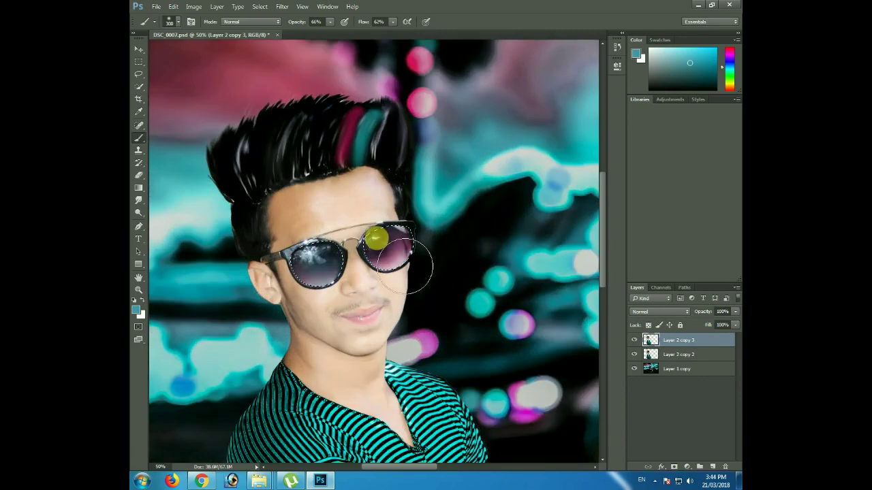
pyautogui.moveTo(330, 21); pyautogui.dragTo(385, 22)
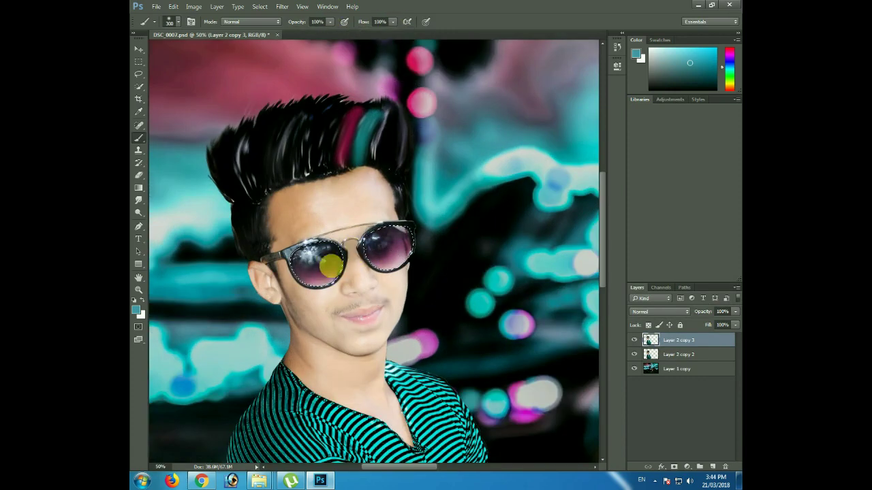
pyautogui.moveTo(321, 262); pyautogui.dragTo(388, 247)
# Step: Apply a Hue/Saturation adjustment of Hue +6 to the lenses
pyautogui.hotkey('ctrl', '-')
pyautogui.hotkey('ctrl', '-')
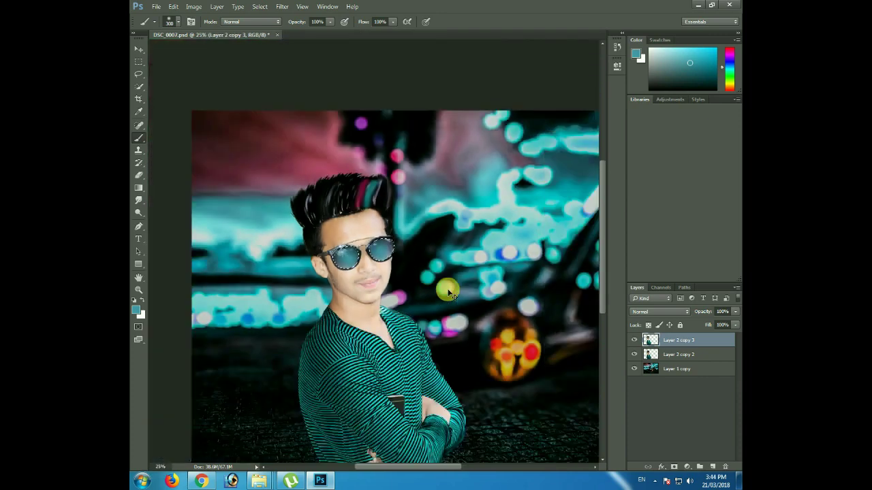
pyautogui.hotkey('ctrl', 'u')
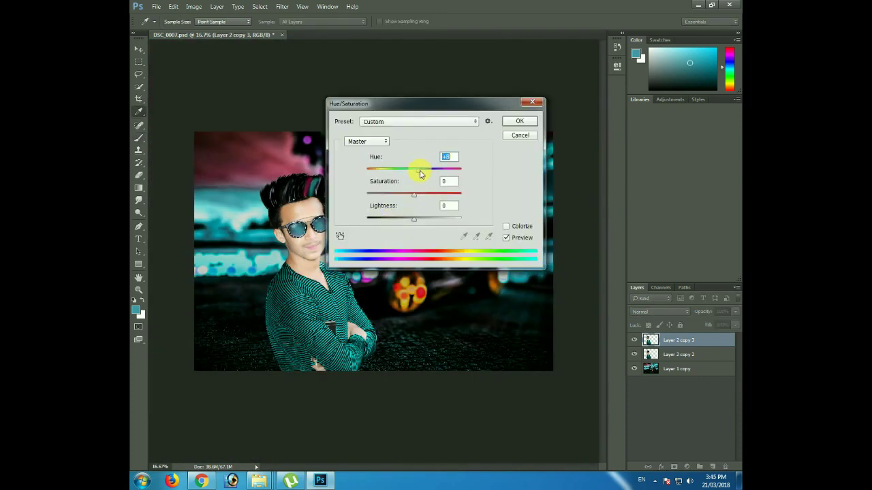
pyautogui.moveTo(419, 106); pyautogui.dragTo(484, 140)
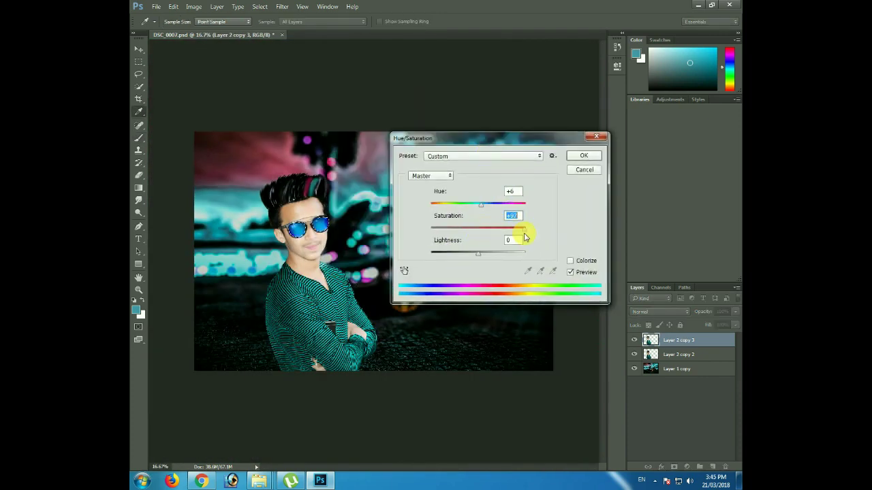
pyautogui.click(582, 154)
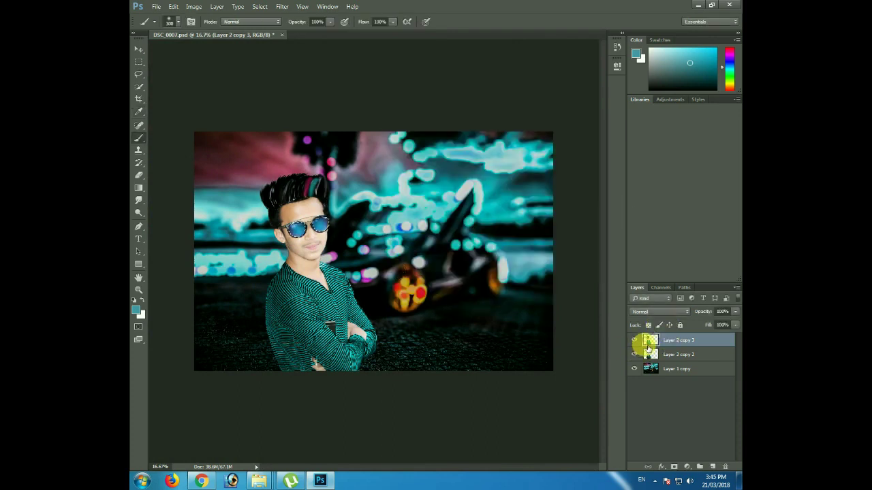
# Step: Add a new empty Layer 1 on top of the stack and set its blend mode to Color
pyautogui.hotkey('ctrl', 'shift', 'alt', 'n')
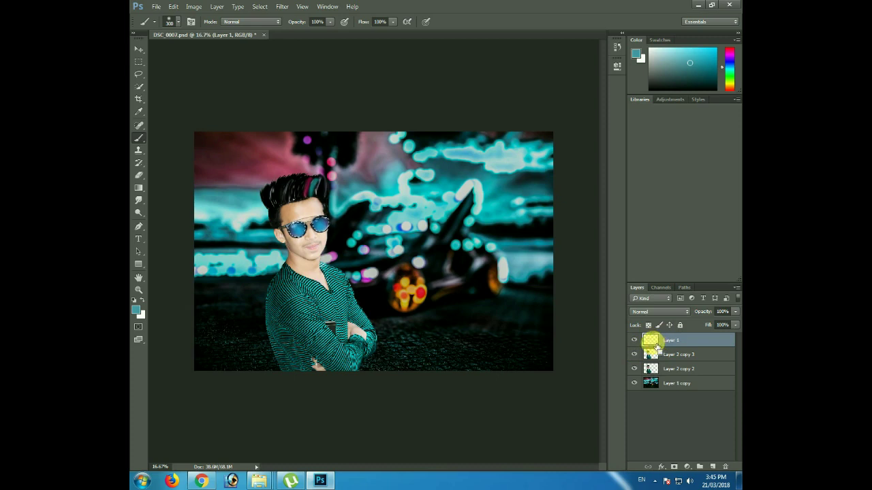
pyautogui.click(657, 312)
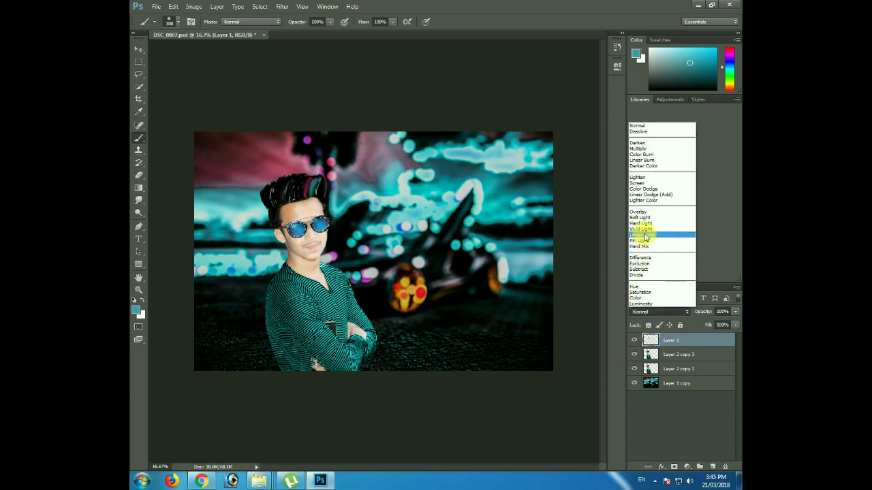
pyautogui.click(555, 283)
pyautogui.click(633, 313)
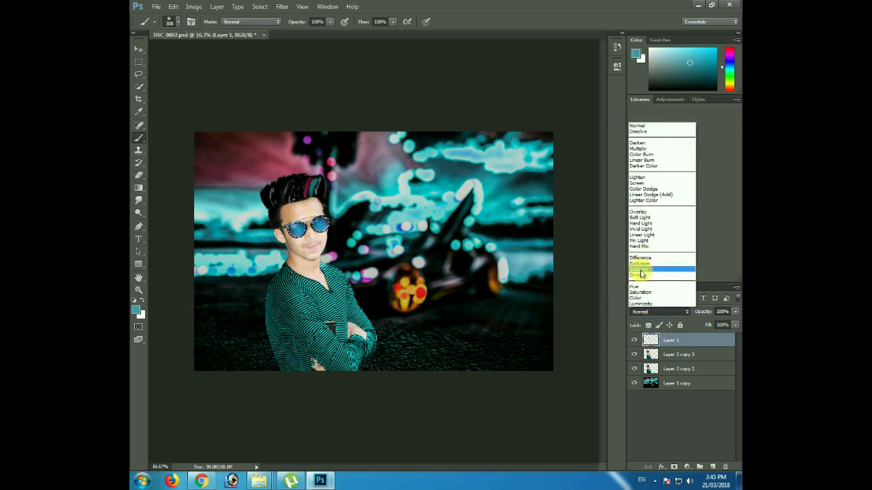
pyautogui.click(640, 295)
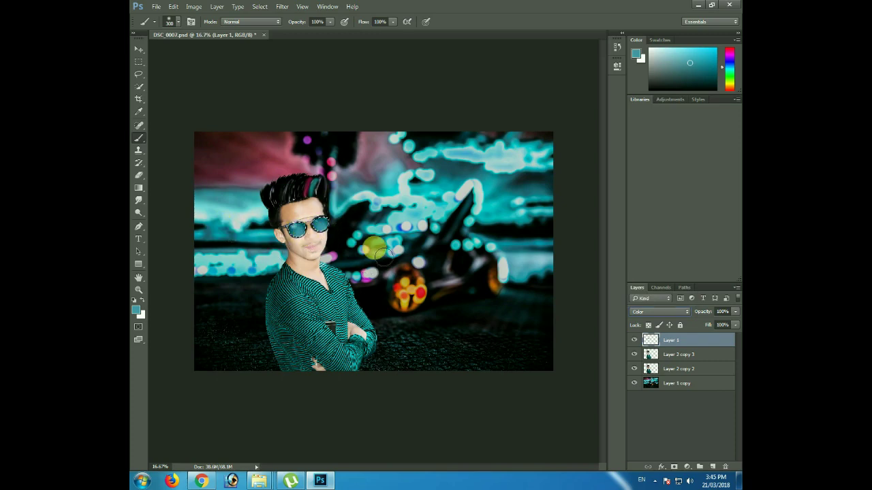
# Step: Brighten Layer 1 with an upward-bent Curves adjustment
pyautogui.hotkey('ctrl', '+')
pyautogui.hotkey('ctrl', '+')
pyautogui.hotkey('ctrl', 'm')
pyautogui.moveTo(518, 322); pyautogui.dragTo(518, 306)
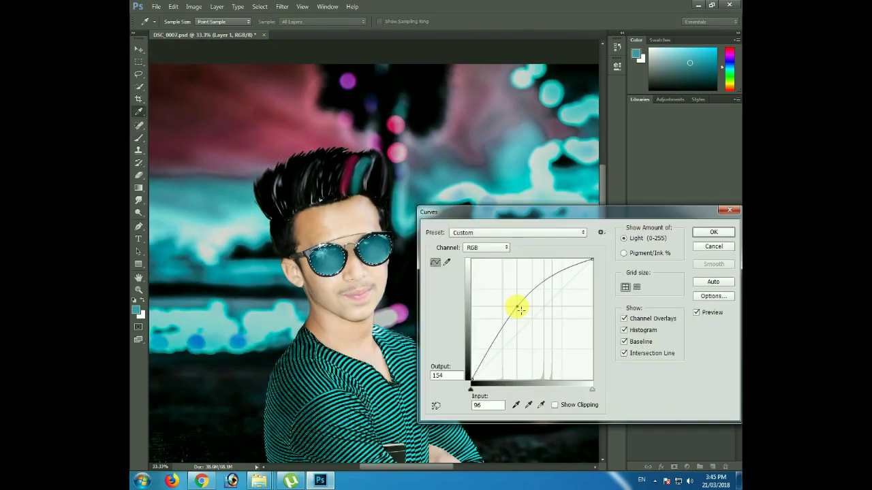
pyautogui.press('Return')
pyautogui.press('b')
# Step: Lighten Layer 2 copy 3 with Hue/Saturation, Lightness +14 and Saturation +100
pyautogui.click(651, 355)
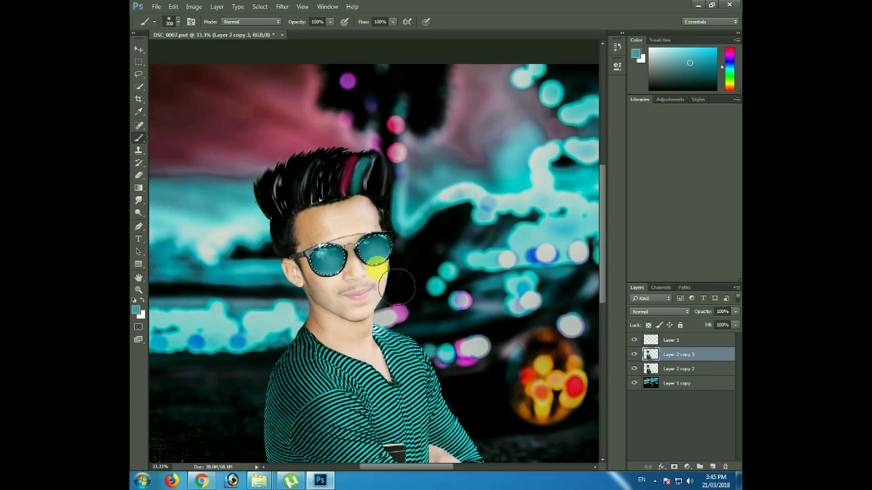
pyautogui.hotkey('ctrl', '-')
pyautogui.hotkey('ctrl', '-')
pyautogui.hotkey('ctrl', '-')
pyautogui.hotkey('ctrl', 'u')
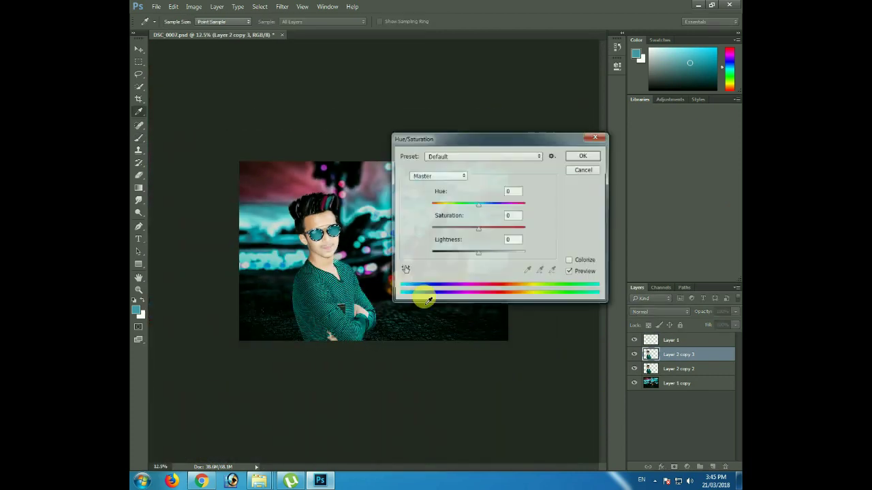
pyautogui.moveTo(480, 260); pyautogui.dragTo(485, 260)
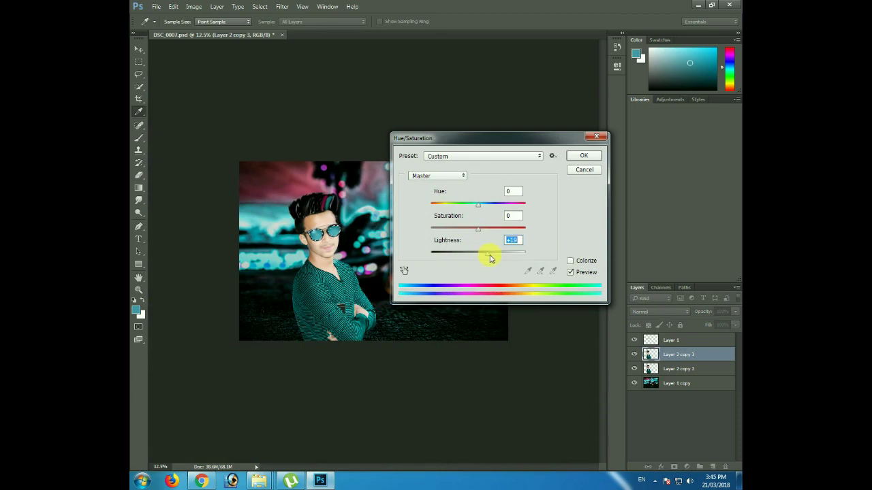
pyautogui.click(585, 156)
# Step: Reopen and confirm the Hue/Saturation settings on Layer 2 copy 3
pyautogui.hotkey('ctrl', '+')
pyautogui.hotkey('ctrl', '+')
pyautogui.hotkey('ctrl', '+')
pyautogui.press('b')
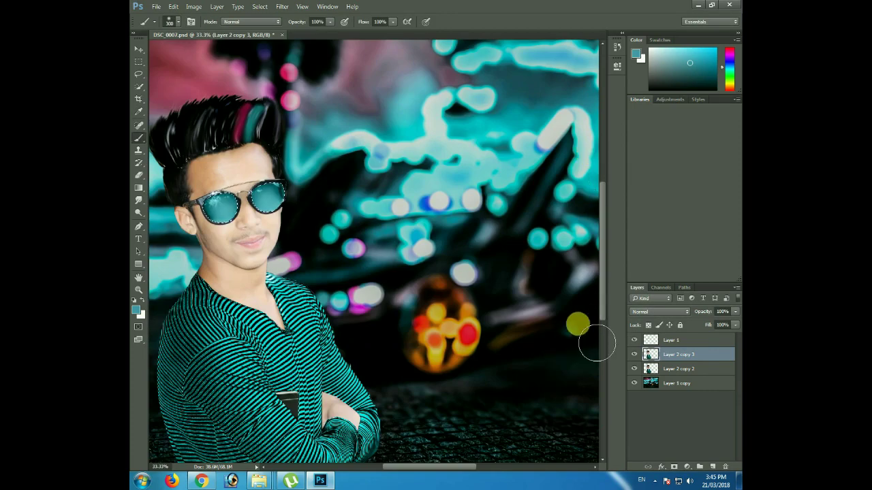
pyautogui.hotkey('ctrl', 'u')
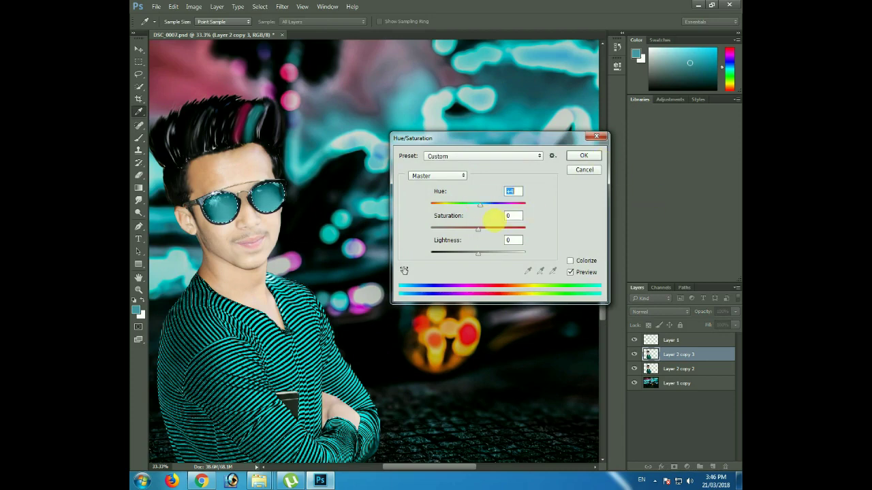
pyautogui.click(584, 156)
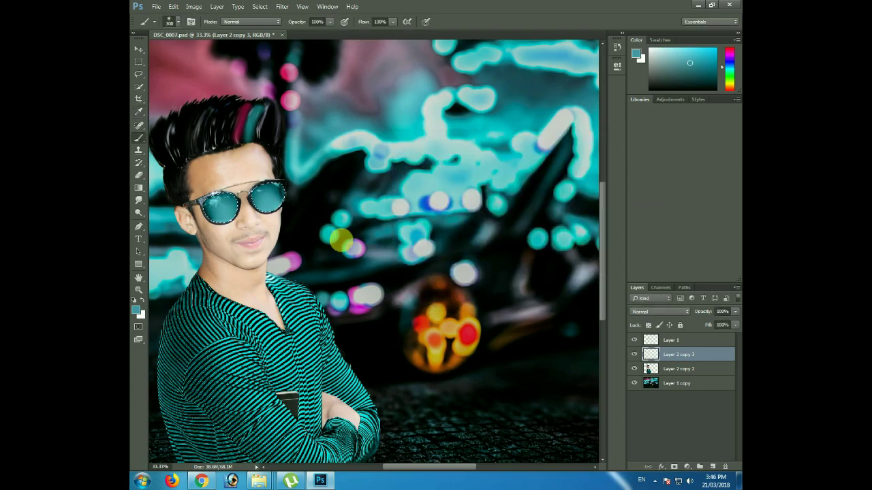
pyautogui.click(139, 62)
pyautogui.click(139, 200)
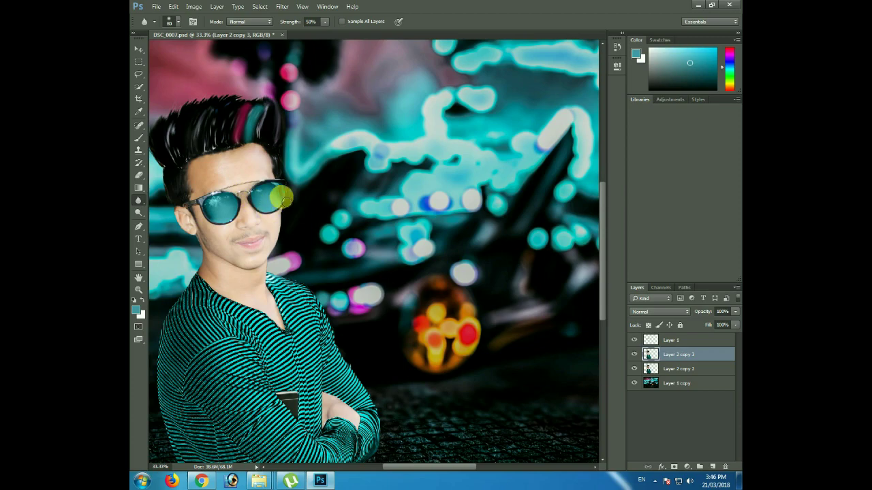
# Step: Zoom in on the man's face and open the Dodge/Burn tool group
pyautogui.scroll(-2, 348, 213)
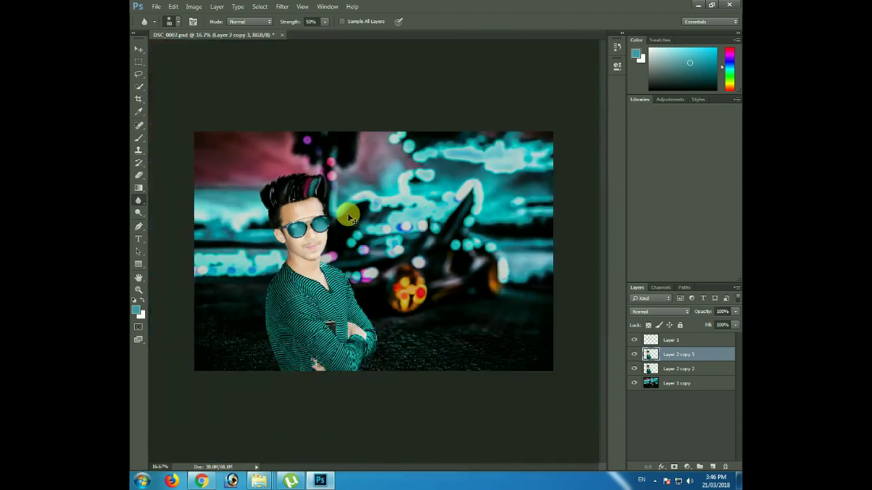
pyautogui.scroll(4, 347, 213)
pyautogui.scroll(1, 407, 300)
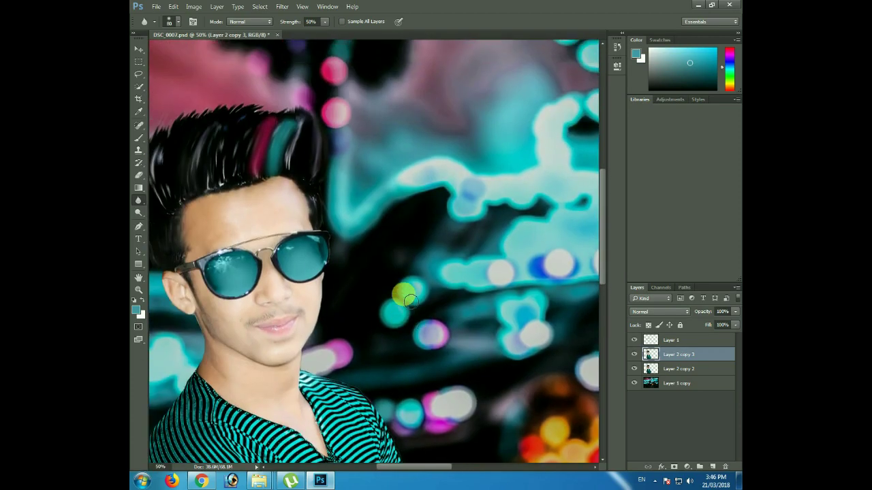
pyautogui.scroll(-1, 408, 294)
pyautogui.scroll(2, 361, 306)
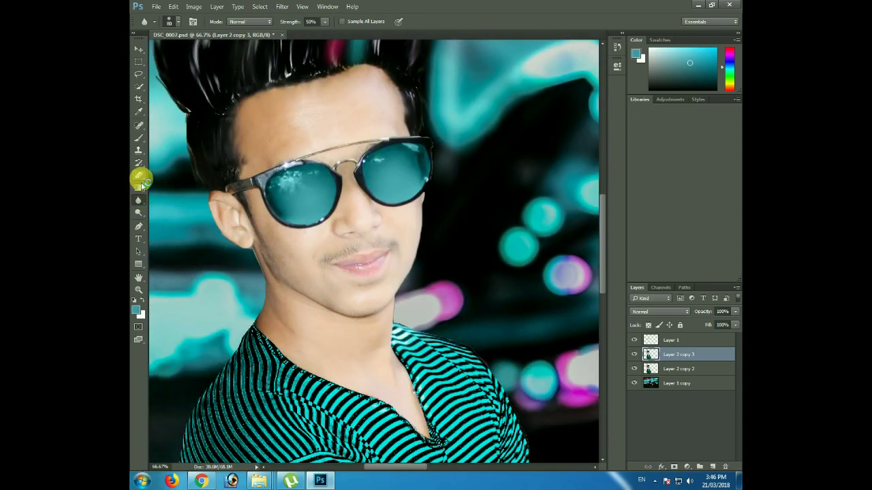
pyautogui.rightClick(138, 212)
# Step: Dodge a strand at the top of the man's hair with a size-50 brush
pyautogui.click(170, 213)
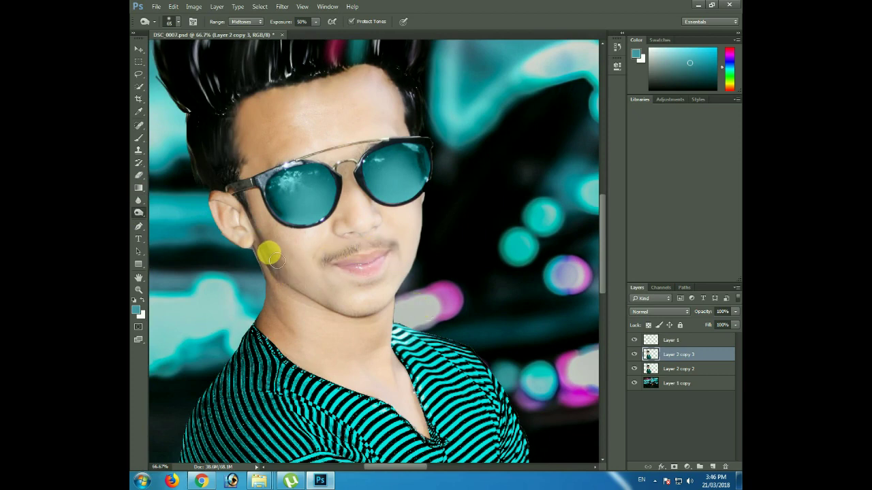
pyautogui.press('[')
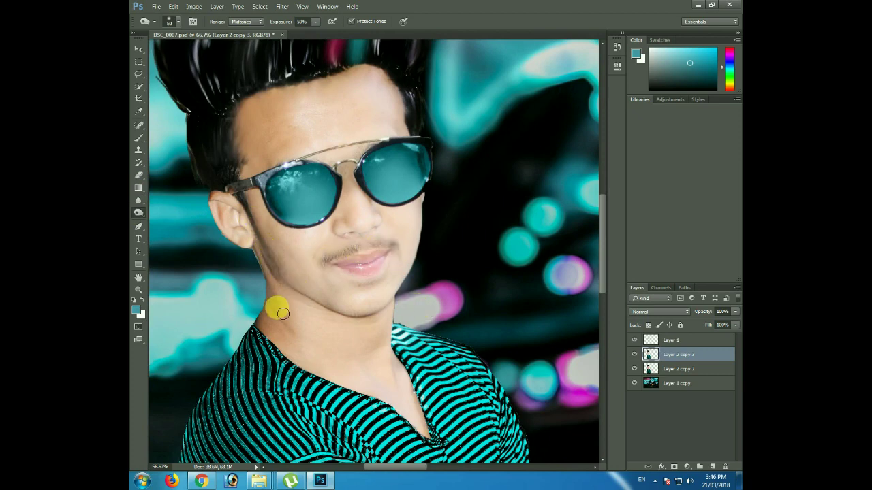
pyautogui.scroll(1, 400, 292)
pyautogui.scroll(1, 381, 238)
pyautogui.moveTo(349, 127); pyautogui.dragTo(384, 68)
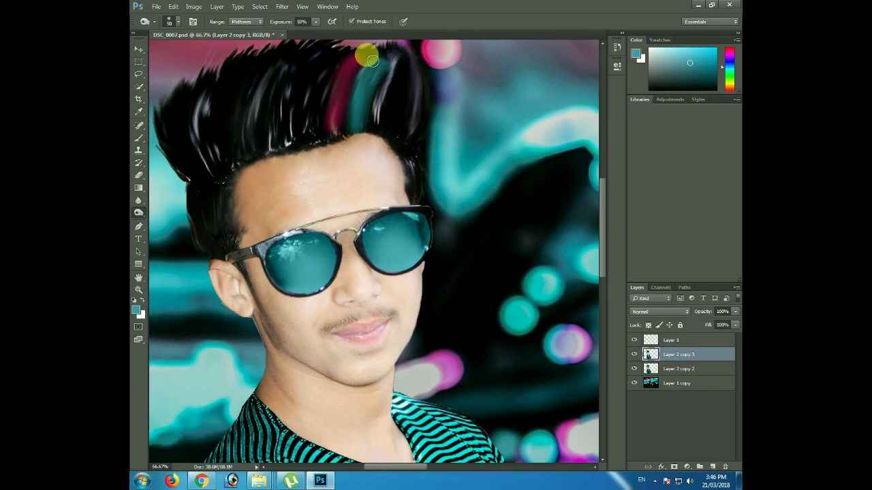
pyautogui.scroll(-3, 395, 96)
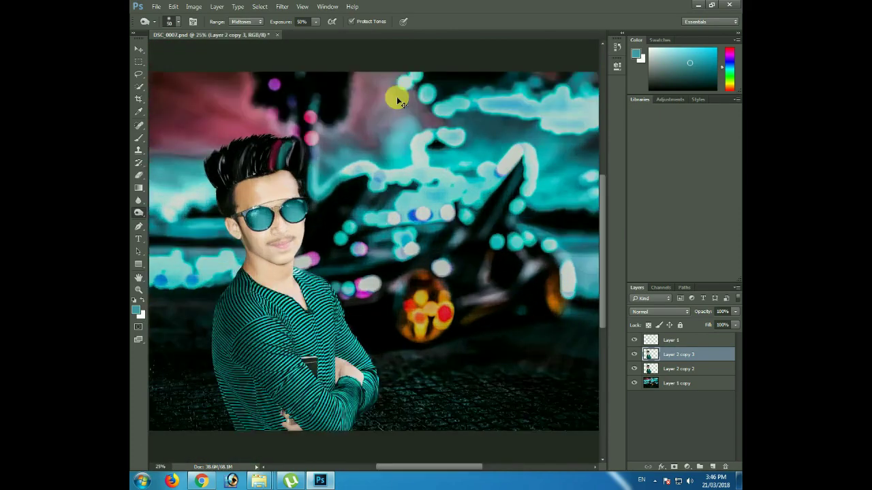
pyautogui.scroll(1, 396, 97)
pyautogui.scroll(1, 520, 206)
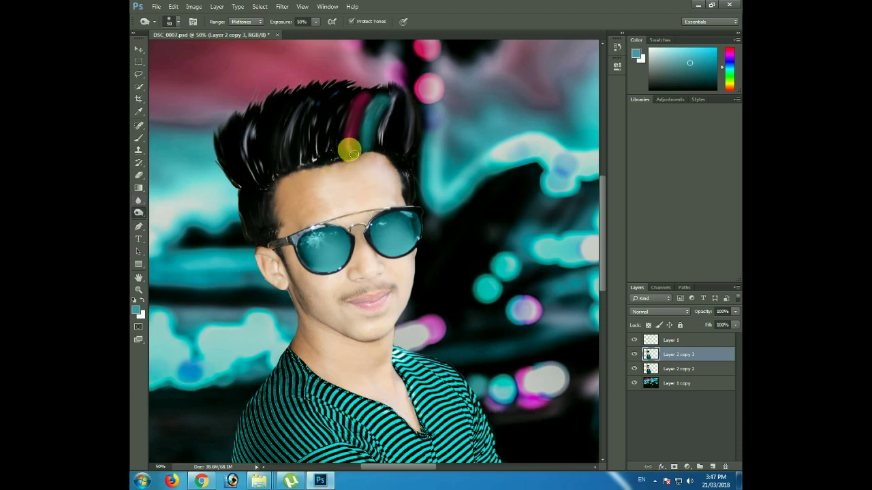
pyautogui.scroll(1, 348, 154)
# Step: Set up the Smudge tool with a 44 px brush at 22% strength
pyautogui.rightClick(139, 201)
pyautogui.click(172, 222)
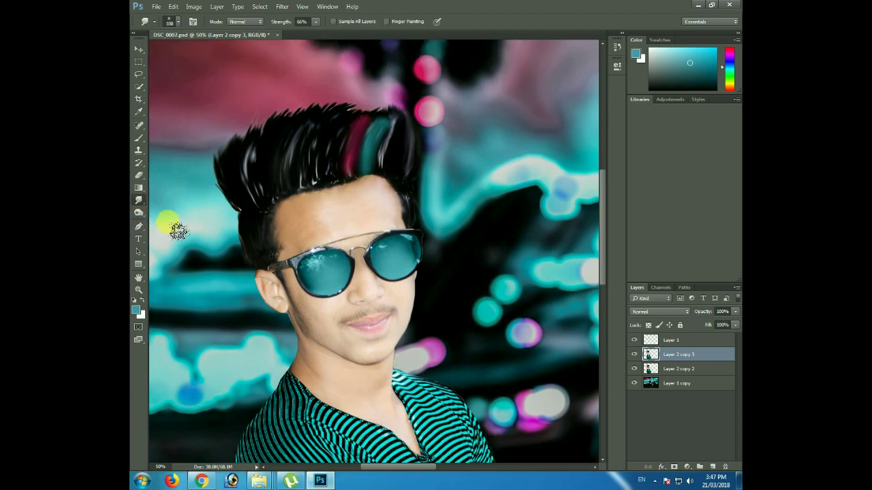
pyautogui.rightClick(330, 235)
pyautogui.click(372, 353)
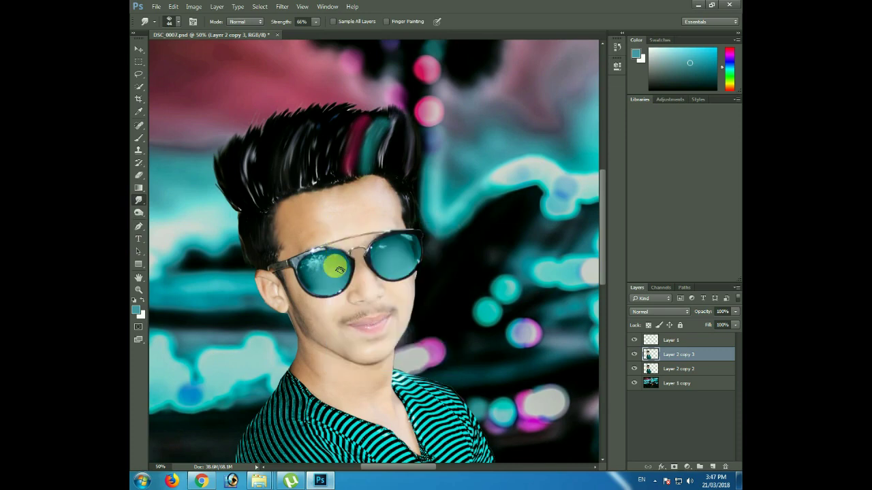
pyautogui.moveTo(301, 32); pyautogui.dragTo(294, 32)
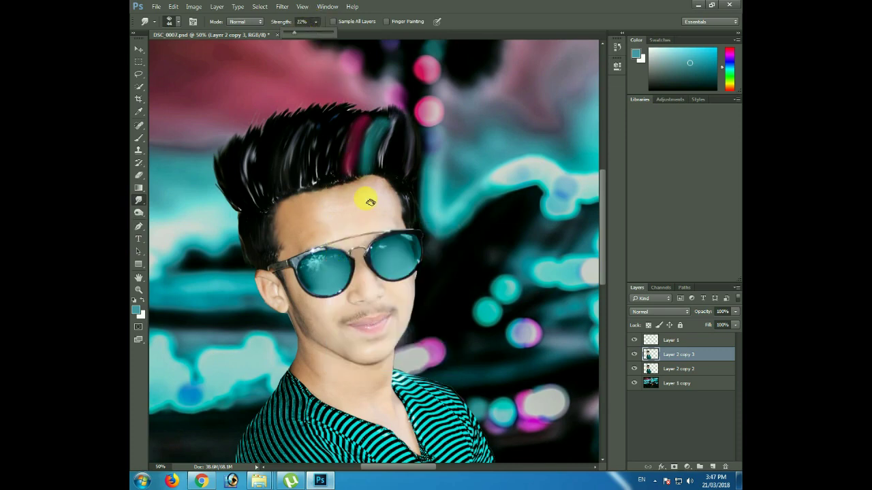
pyautogui.hotkey('ctrl', '+')
pyautogui.hotkey('ctrl', '+')
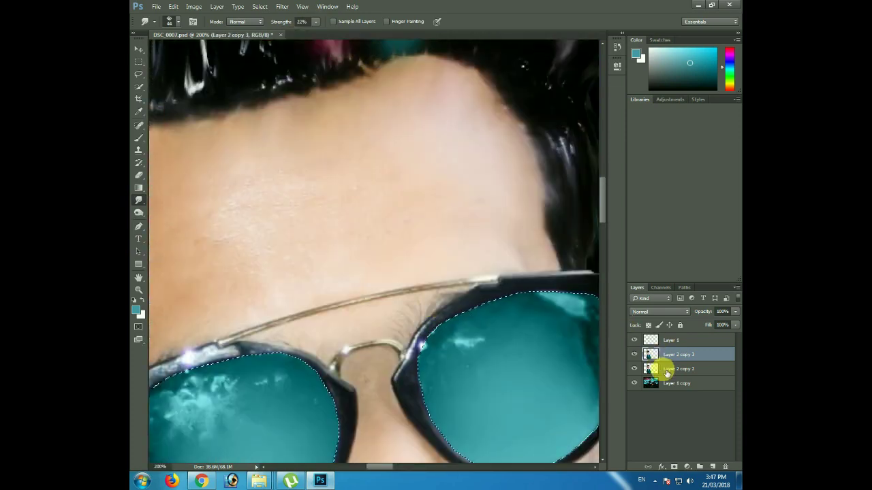
# Step: Merge Layer 2 copy 2 and the upper layers into Layer 1 and clear the glasses selection
pyautogui.keyDown('ctrl'); pyautogui.click(662, 368); pyautogui.keyUp('ctrl')
pyautogui.keyDown('ctrl'); pyautogui.click(652, 340); pyautogui.keyUp('ctrl')
pyautogui.hotkey('ctrl', 'e')
pyautogui.press('m')
pyautogui.click(224, 175)
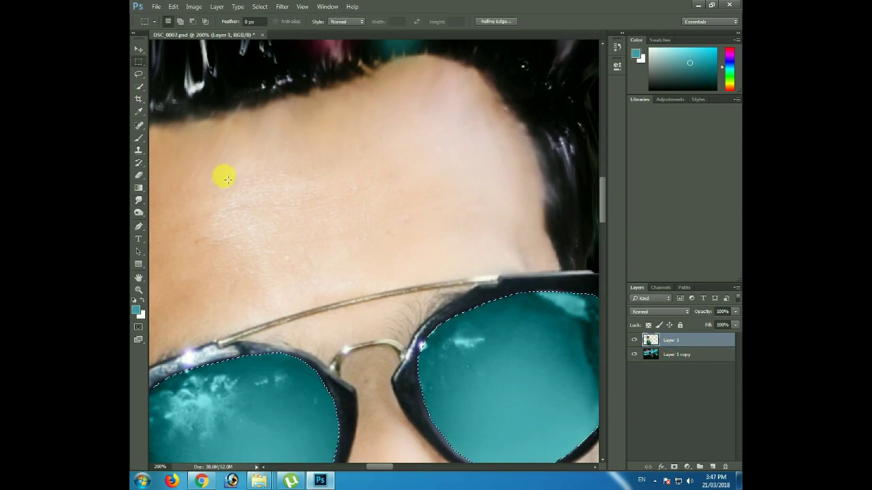
pyautogui.click(139, 202)
# Step: Smudge the skin along the jaw edge and from the chin to the lower lip
pyautogui.moveTo(302, 166); pyautogui.dragTo(395, 143)
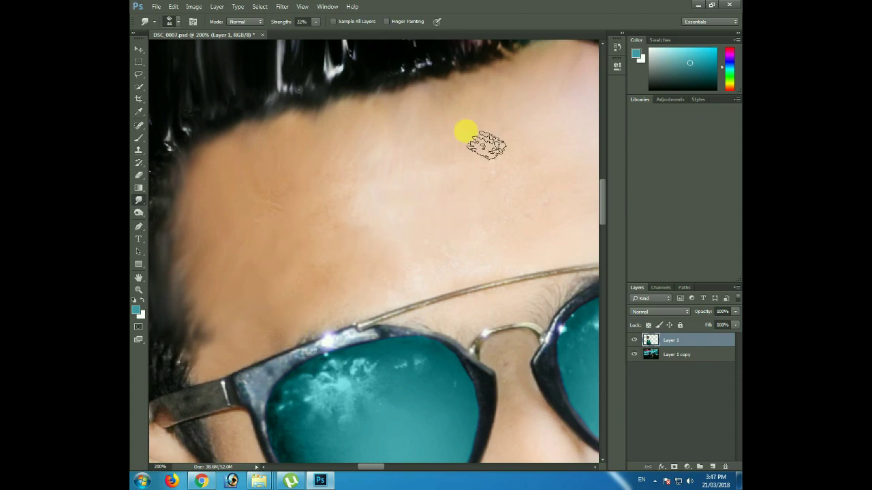
pyautogui.moveTo(297, 210); pyautogui.dragTo(199, 194)
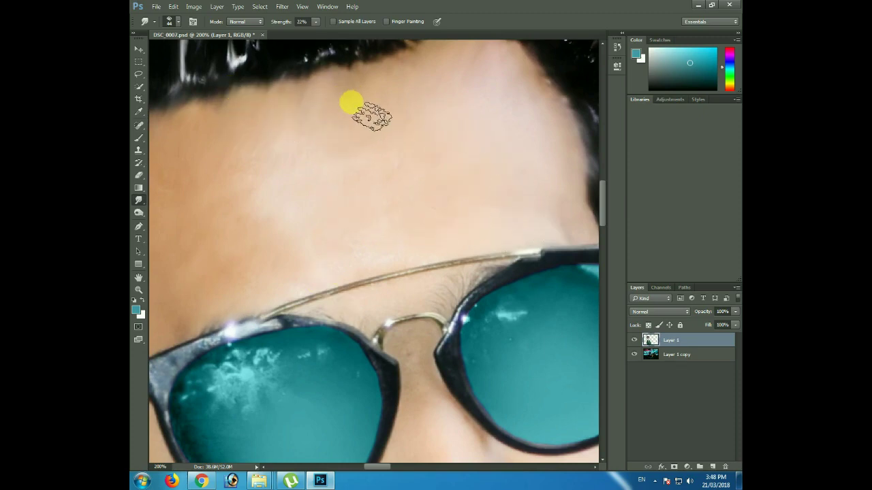
pyautogui.scroll(-1, 359, 97)
pyautogui.scroll(-4, 370, 117)
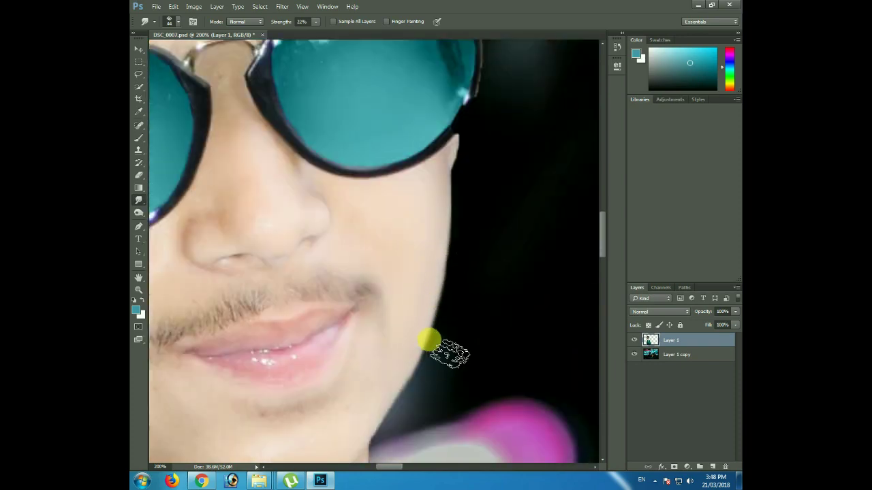
pyautogui.moveTo(382, 292); pyautogui.dragTo(471, 201)
pyautogui.moveTo(463, 359); pyautogui.dragTo(427, 362)
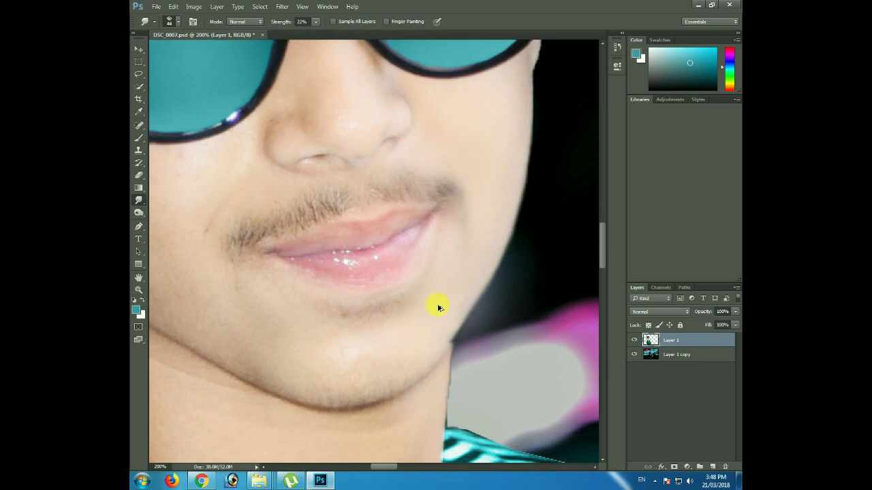
pyautogui.moveTo(417, 361); pyautogui.dragTo(346, 343)
pyautogui.moveTo(282, 352); pyautogui.dragTo(329, 290)
# Step: Smooth the cheek skin from under the lens down toward the chin
pyautogui.scroll(3, 286, 293)
pyautogui.hscroll(-5, 286, 272)
pyautogui.moveTo(308, 208); pyautogui.dragTo(326, 230)
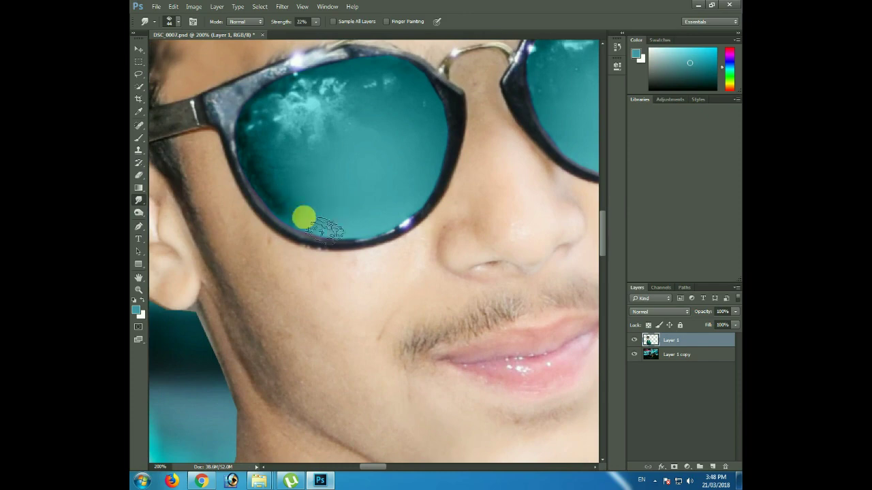
pyautogui.moveTo(380, 301)
pyautogui.mouseDown()
pyautogui.moveTo(293, 306)
pyautogui.moveTo(269, 267)
pyautogui.mouseUp()
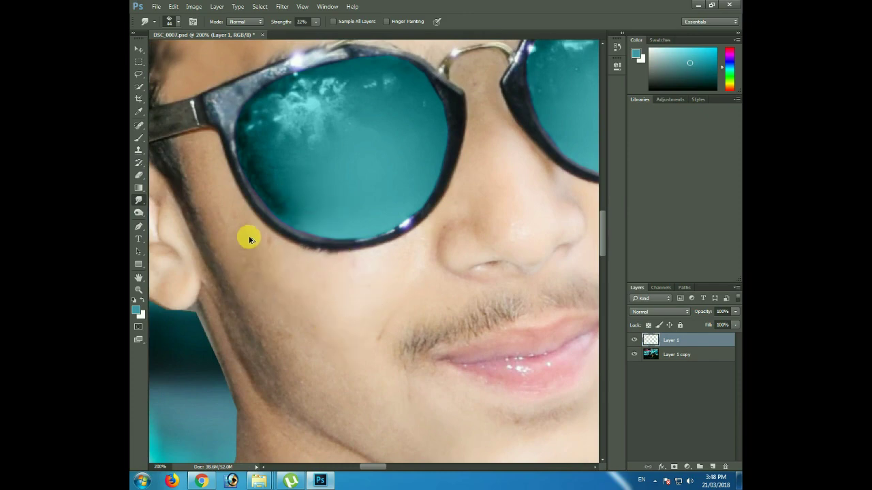
pyautogui.moveTo(249, 239); pyautogui.dragTo(375, 412)
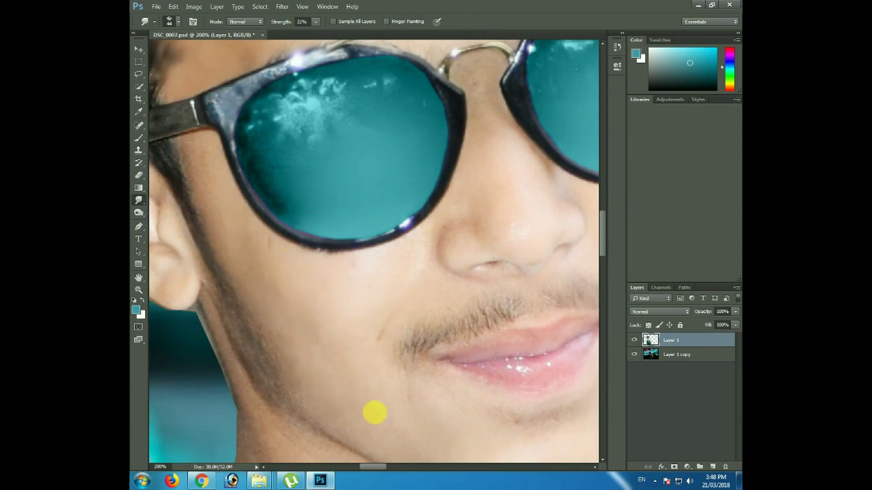
# Step: Smudge the skin smooth across the chin, jaw and neck, then zoom out
pyautogui.scroll(-3, 375, 413)
pyautogui.scroll(-3, 506, 413)
pyautogui.moveTo(517, 378)
pyautogui.mouseDown()
pyautogui.moveTo(198, 171)
pyautogui.moveTo(214, 278)
pyautogui.moveTo(204, 321)
pyautogui.moveTo(240, 376)
pyautogui.moveTo(252, 301)
pyautogui.moveTo(246, 265)
pyautogui.moveTo(295, 376)
pyautogui.moveTo(317, 292)
pyautogui.moveTo(334, 322)
pyautogui.mouseUp()
pyautogui.scroll(-3, 334, 323)
pyautogui.moveTo(304, 252)
pyautogui.mouseDown()
pyautogui.moveTo(292, 362)
pyautogui.moveTo(346, 244)
pyautogui.moveTo(311, 218)
pyautogui.moveTo(344, 305)
pyautogui.moveTo(418, 282)
pyautogui.moveTo(477, 277)
pyautogui.moveTo(491, 379)
pyautogui.moveTo(305, 136)
pyautogui.moveTo(409, 320)
pyautogui.mouseUp()
pyautogui.scroll(-3, 409, 321)
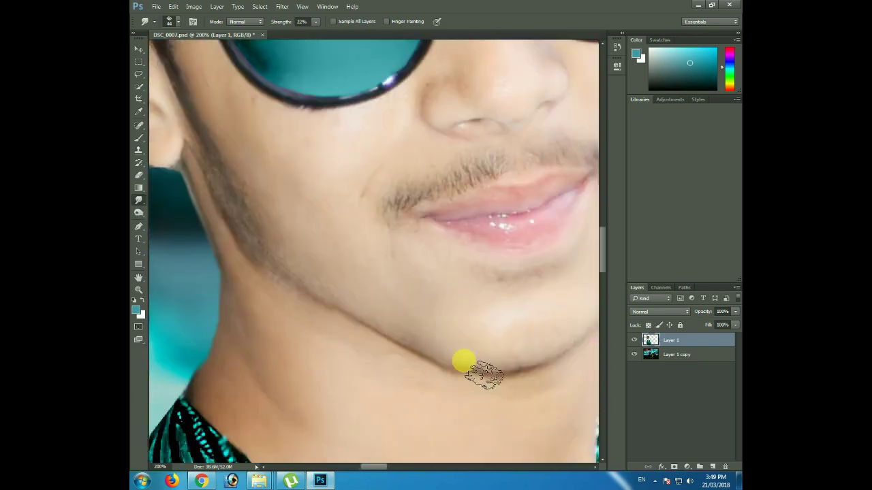
pyautogui.scroll(5, 466, 390)
pyautogui.scroll(1, 312, 278)
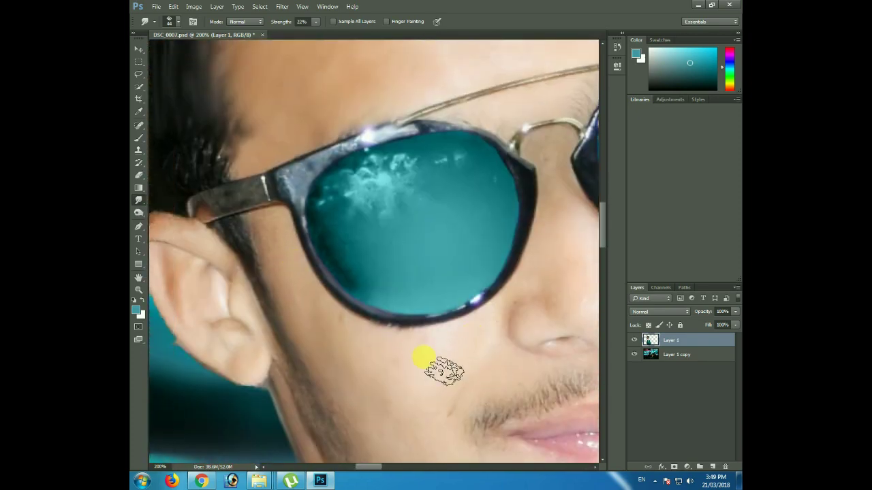
pyautogui.moveTo(560, 288); pyautogui.dragTo(486, 302)
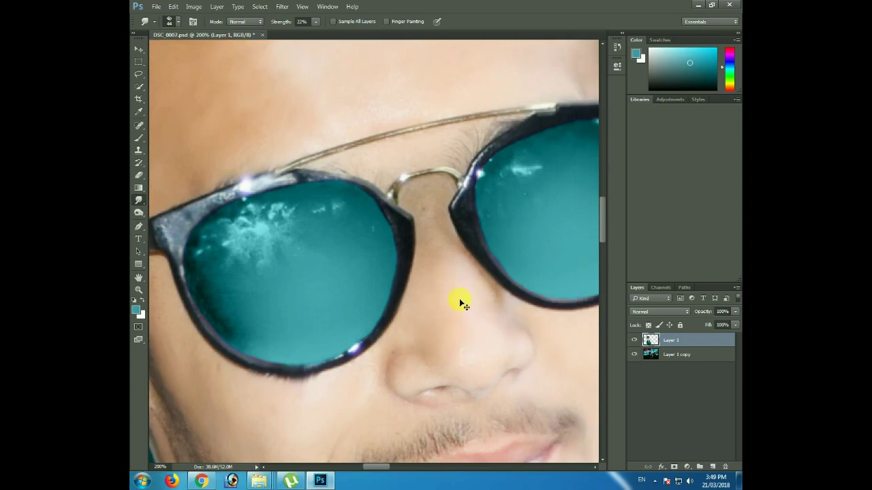
pyautogui.hotkey('ctrl', '-')
pyautogui.hotkey('ctrl', '-')
pyautogui.hotkey('ctrl', '-')
pyautogui.hotkey('ctrl', '-')
# Step: Set the Smudge brush to size 50 and soften the forehead hairline and both temples
pyautogui.rightClick(236, 235)
pyautogui.click(265, 297)
pyautogui.scroll(4, 344, 211)
pyautogui.scroll(-1, 394, 322)
pyautogui.scroll(-1, 394, 321)
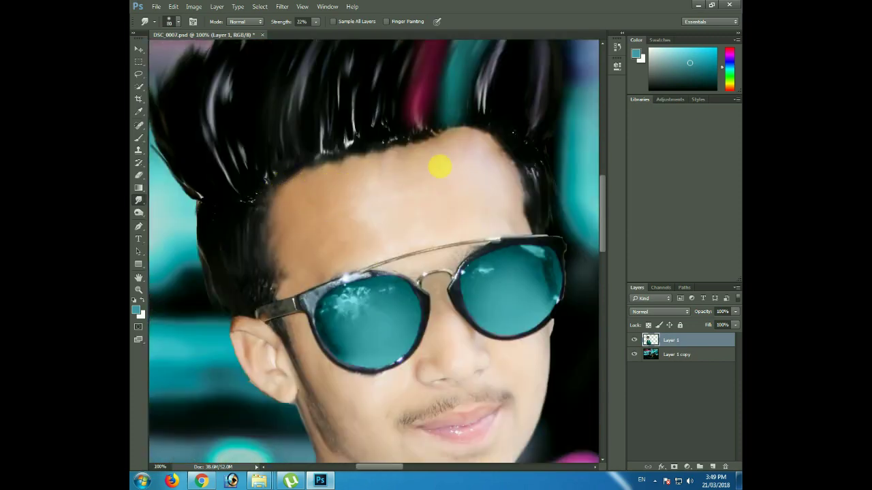
pyautogui.moveTo(466, 144)
pyautogui.mouseDown()
pyautogui.moveTo(489, 141)
pyautogui.moveTo(534, 178)
pyautogui.moveTo(544, 230)
pyautogui.moveTo(582, 202)
pyautogui.moveTo(540, 230)
pyautogui.mouseUp()
pyautogui.click(319, 262)
pyautogui.moveTo(319, 261); pyautogui.dragTo(292, 276)
pyautogui.hotkey('ctrl', '-')
pyautogui.hotkey('ctrl', '-')
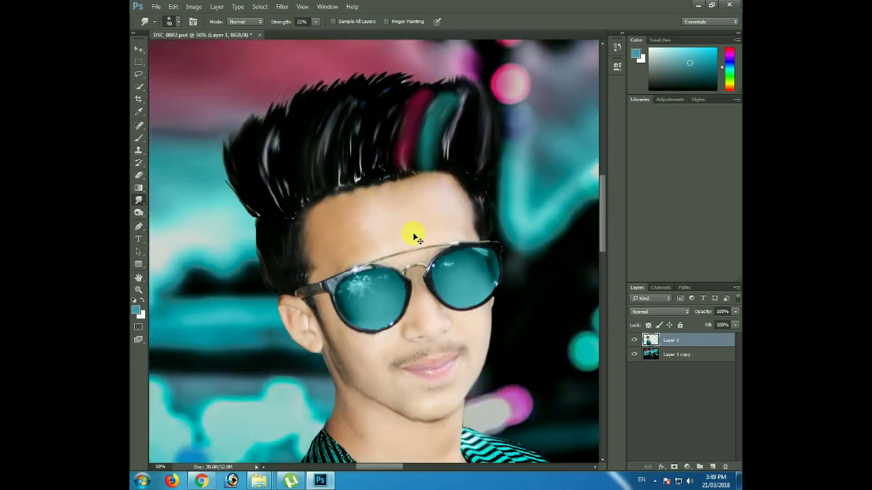
pyautogui.hotkey('ctrl', '-')
pyautogui.hotkey('ctrl', '-')
pyautogui.hotkey('ctrl', '-')
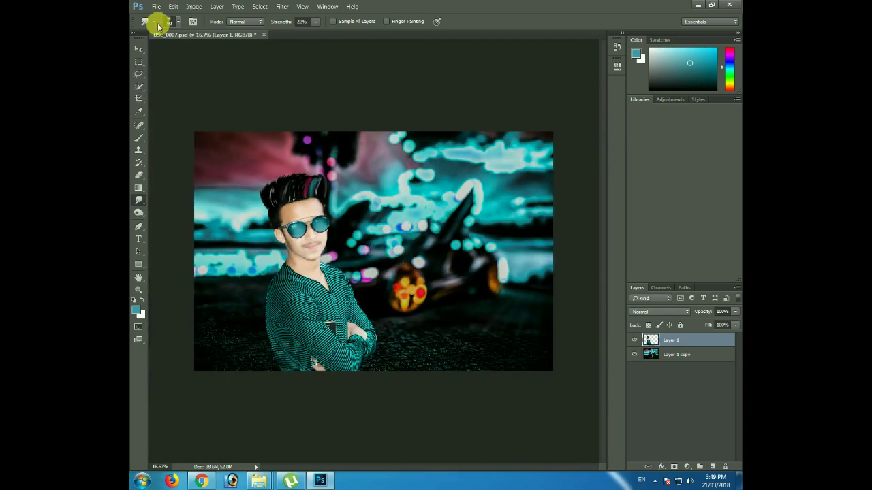
# Step: Open the black Fबी कीNG text image from F:\dslr as a new document
pyautogui.click(156, 6)
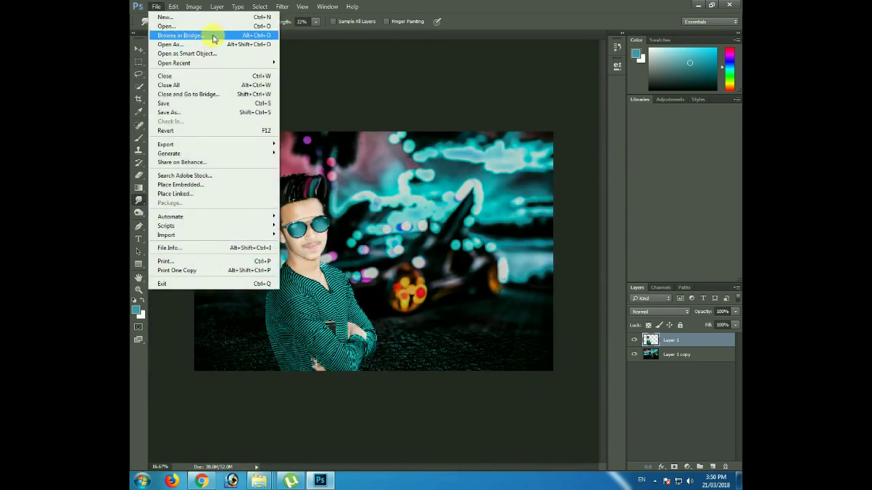
pyautogui.click(217, 26)
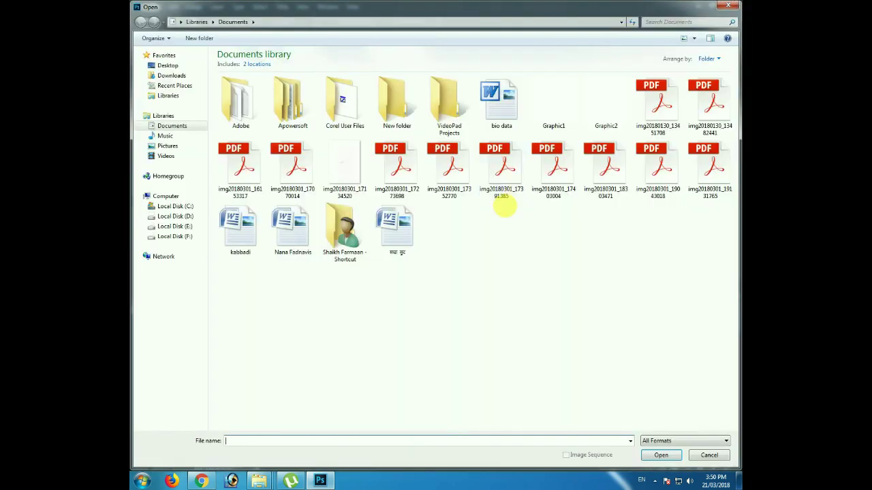
pyautogui.click(174, 236)
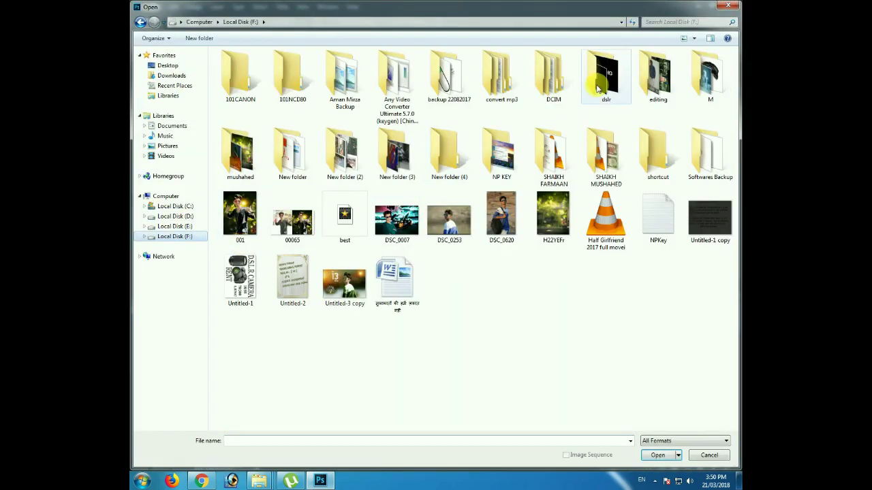
pyautogui.doubleClick(598, 87)
pyautogui.doubleClick(389, 81)
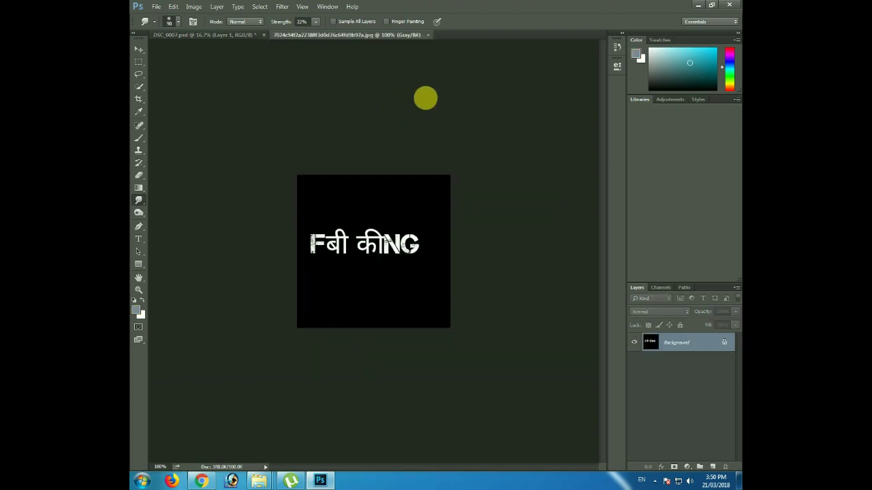
# Step: Return to the DSC_0007.psd portrait and open the dslr folder in File Explorer
pyautogui.click(199, 34)
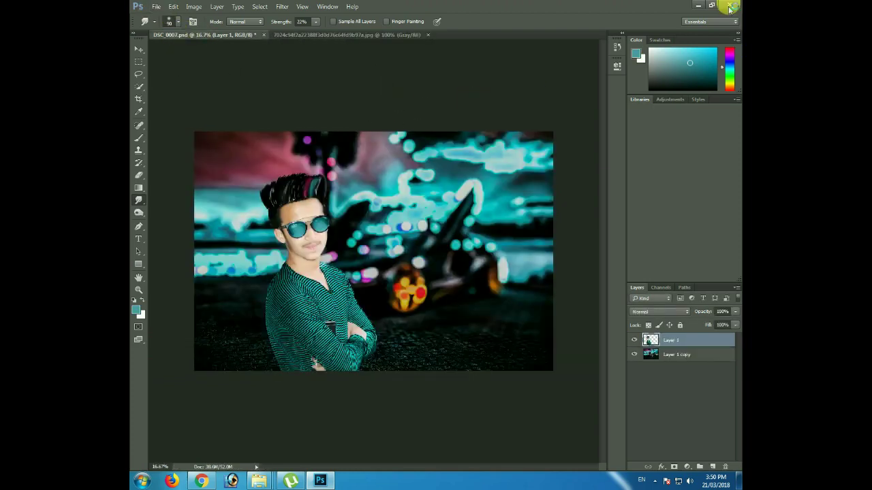
pyautogui.click(698, 5)
pyautogui.doubleClick(610, 75)
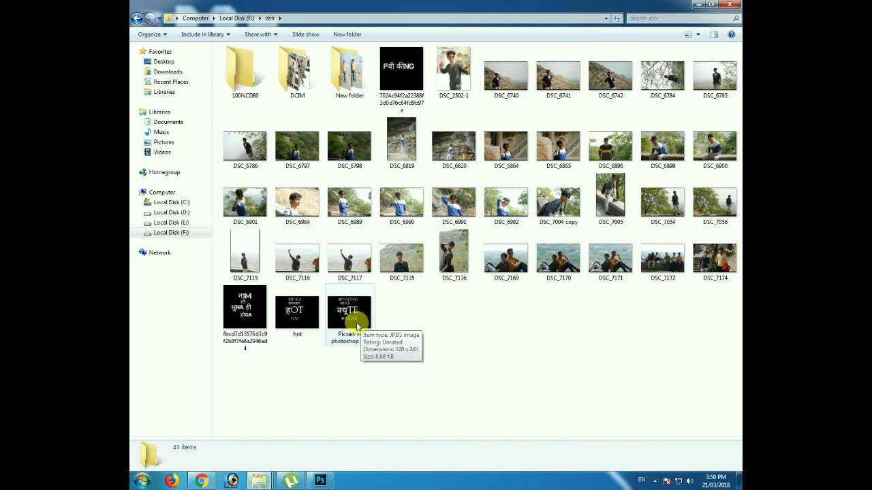
# Step: Drag the Picsart vs photoshop 135 image from the dslr folder onto the portrait canvas
pyautogui.moveTo(350, 318); pyautogui.dragTo(320, 481)
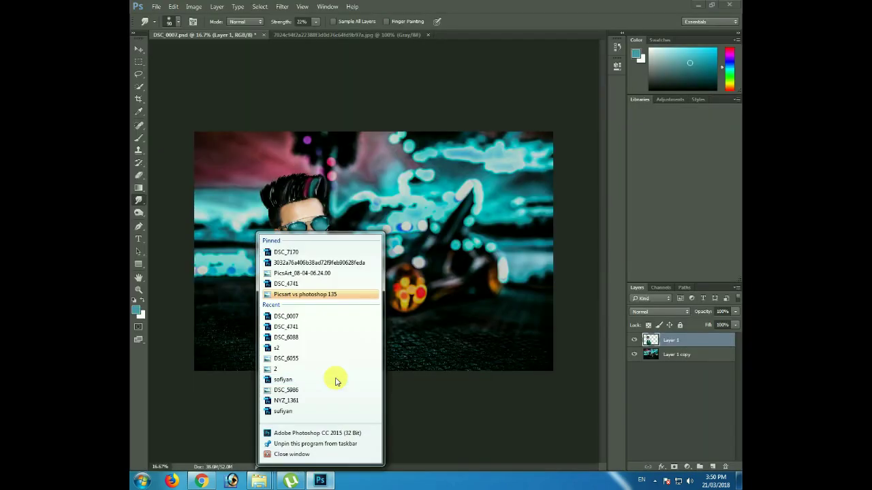
pyautogui.click(710, 10)
pyautogui.moveTo(543, 19); pyautogui.dragTo(427, 437)
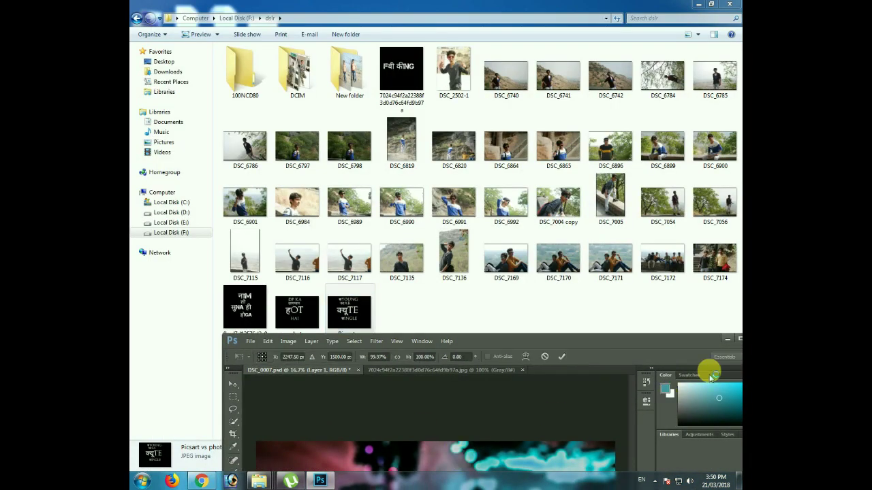
pyautogui.click(739, 338)
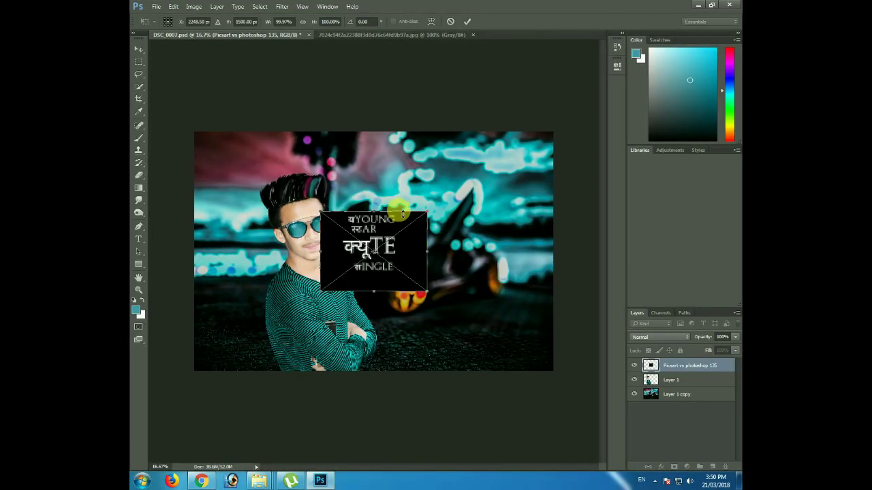
# Step: Place the YOUNG STAR text beside the man in Screen blend mode, brightened with Curves
pyautogui.moveTo(402, 214); pyautogui.dragTo(472, 191)
pyautogui.press('Return')
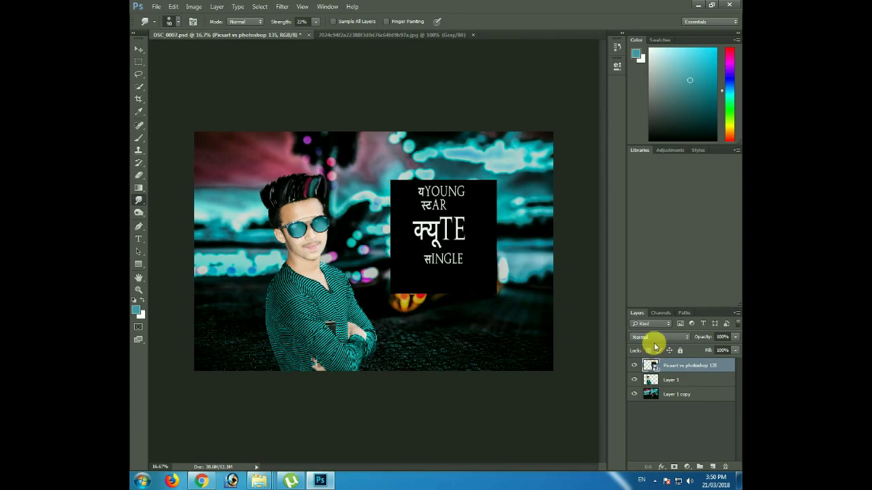
pyautogui.click(653, 338)
pyautogui.click(652, 206)
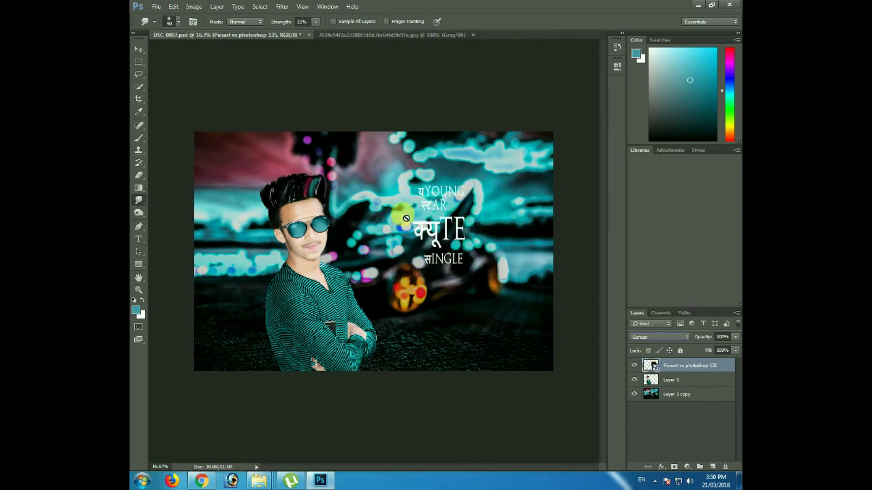
pyautogui.hotkey('ctrl', 'm')
pyautogui.moveTo(383, 184); pyautogui.dragTo(370, 180)
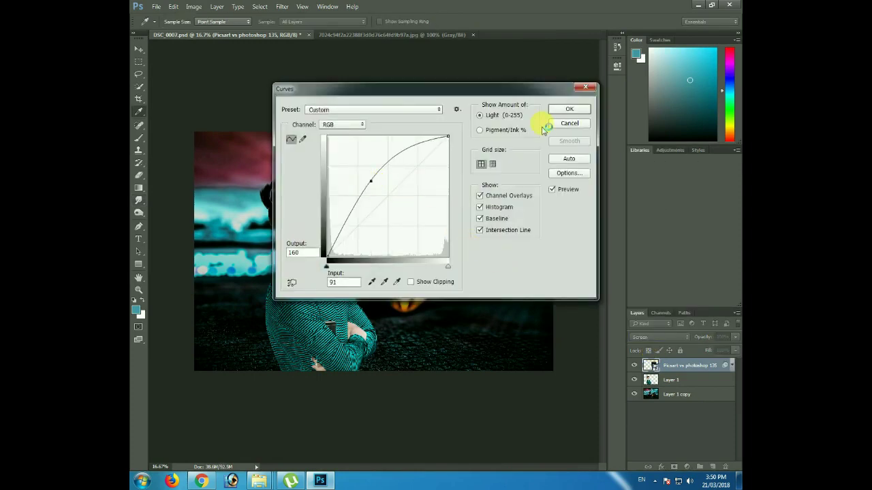
pyautogui.press('Return')
# Step: Move the text to the lower right and brighten it with a second Curves
pyautogui.click(139, 49)
pyautogui.moveTo(440, 229)
pyautogui.mouseDown()
pyautogui.moveTo(489, 321)
pyautogui.moveTo(461, 317)
pyautogui.mouseUp()
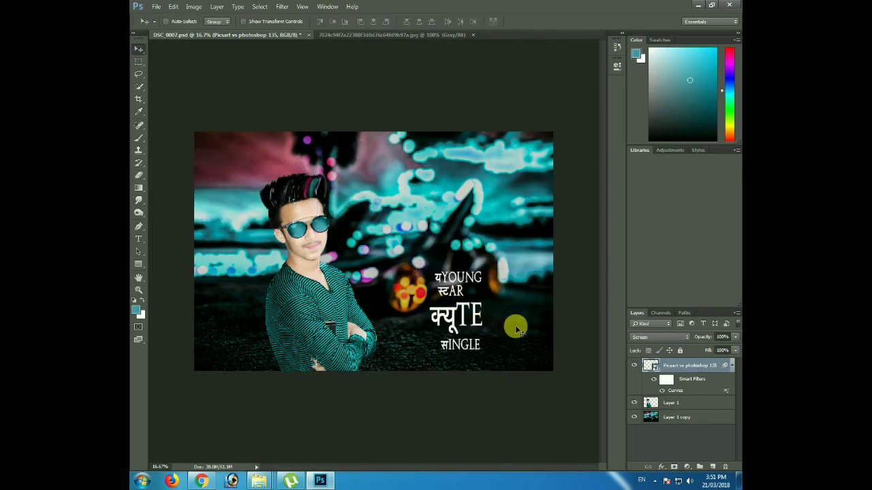
pyautogui.moveTo(486, 324); pyautogui.dragTo(494, 333)
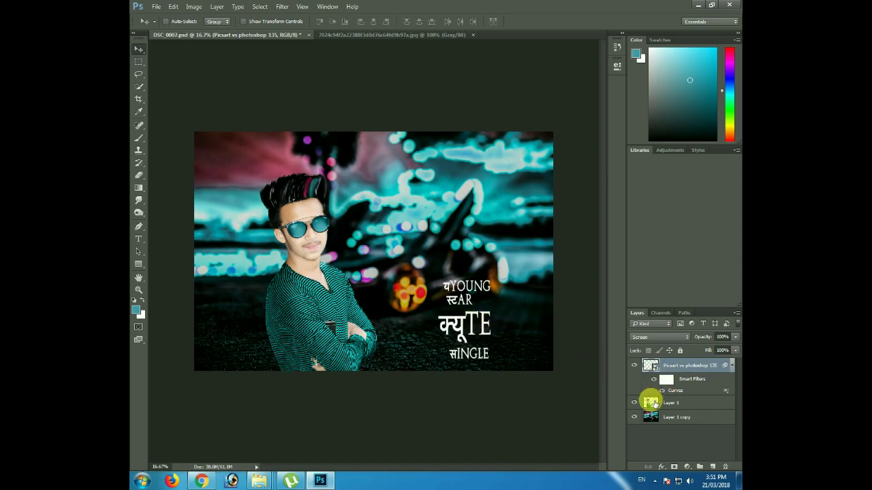
pyautogui.moveTo(385, 202); pyautogui.dragTo(369, 183)
pyautogui.press('Return')
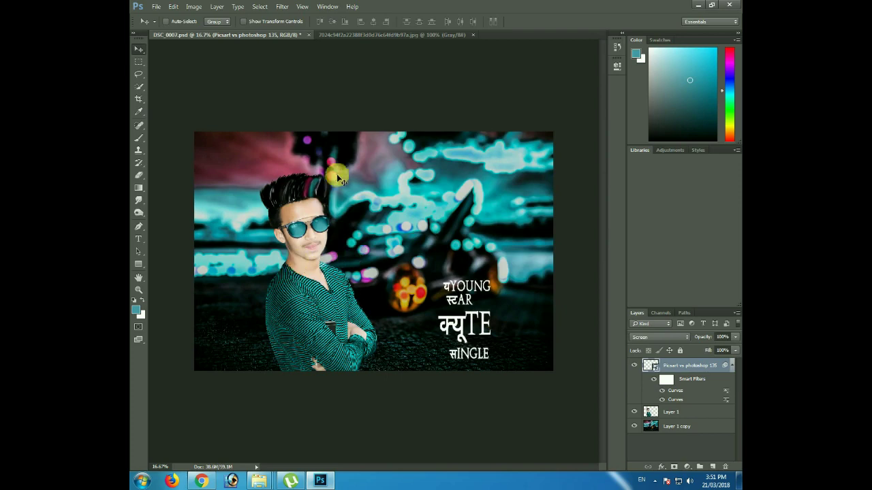
# Step: Browse to F:\mushahed\edit things\LIGHT and drag a lens-flare image into the composite
pyautogui.click(708, 10)
pyautogui.press('BackSpace')
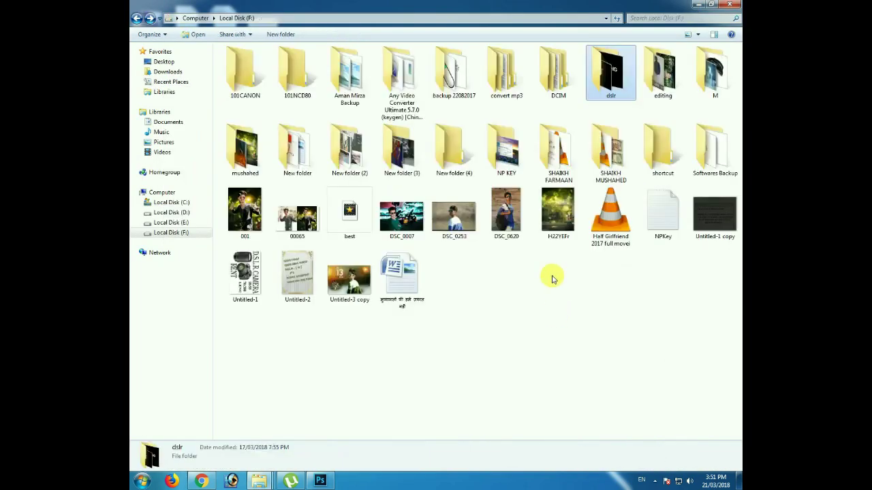
pyautogui.doubleClick(245, 146)
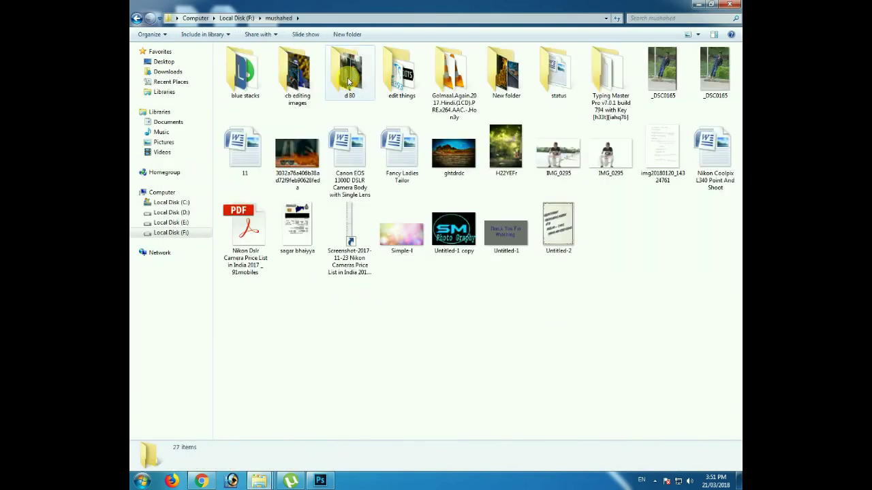
pyautogui.doubleClick(401, 72)
pyautogui.doubleClick(351, 82)
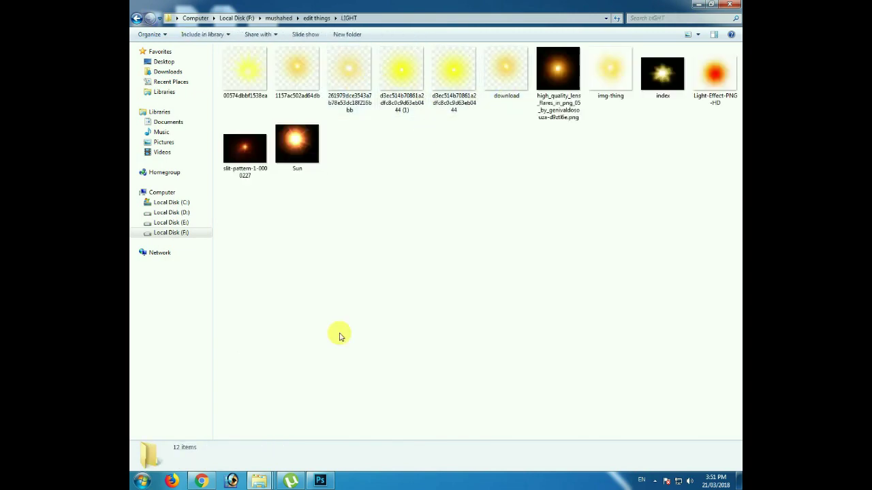
pyautogui.click(320, 480)
pyautogui.click(710, 9)
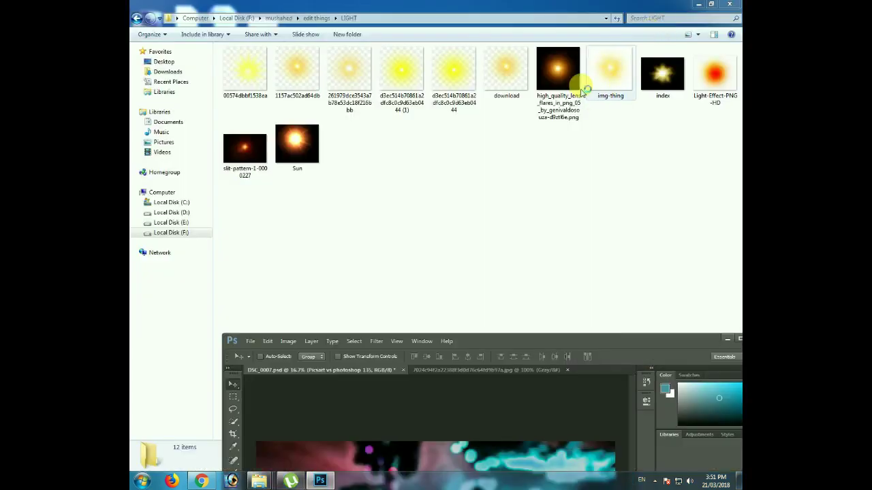
pyautogui.moveTo(559, 75); pyautogui.dragTo(535, 405)
# Step: Set the lens flare to Screen, move it to the upper left and enlarge it about double
pyautogui.click(720, 343)
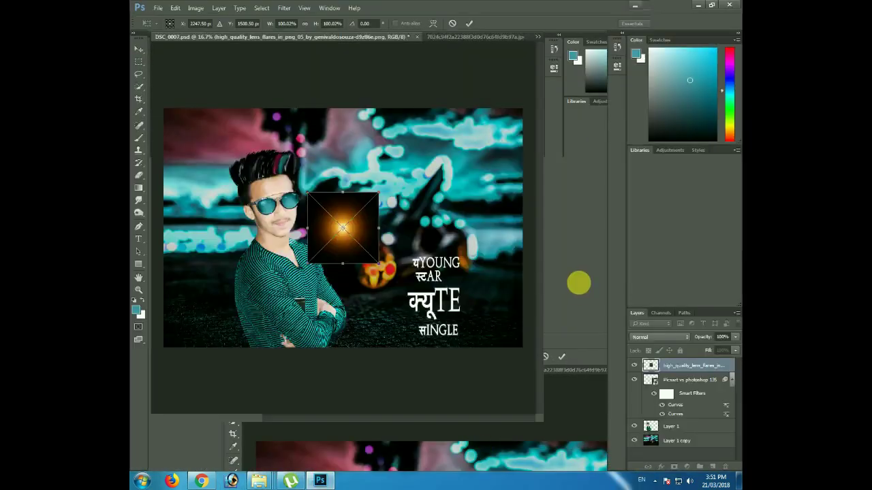
pyautogui.moveTo(404, 215); pyautogui.dragTo(442, 180)
pyautogui.press('Return')
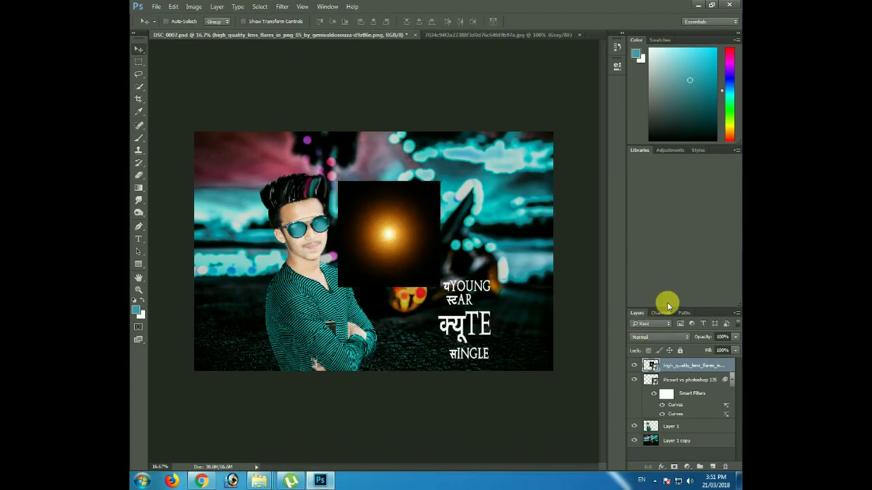
pyautogui.moveTo(667, 306); pyautogui.dragTo(671, 221)
pyautogui.click(659, 252)
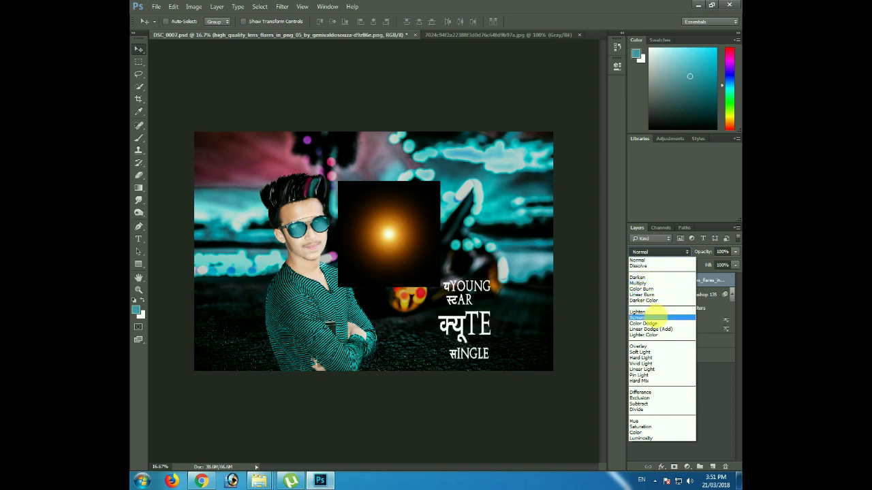
pyautogui.click(656, 318)
pyautogui.moveTo(391, 240); pyautogui.dragTo(247, 177)
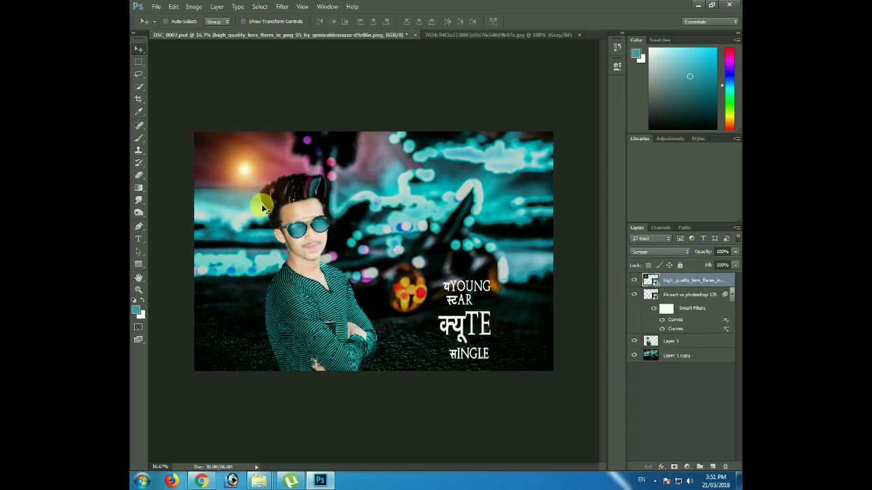
pyautogui.hotkey('ctrl', 't')
pyautogui.moveTo(297, 222); pyautogui.dragTo(317, 252)
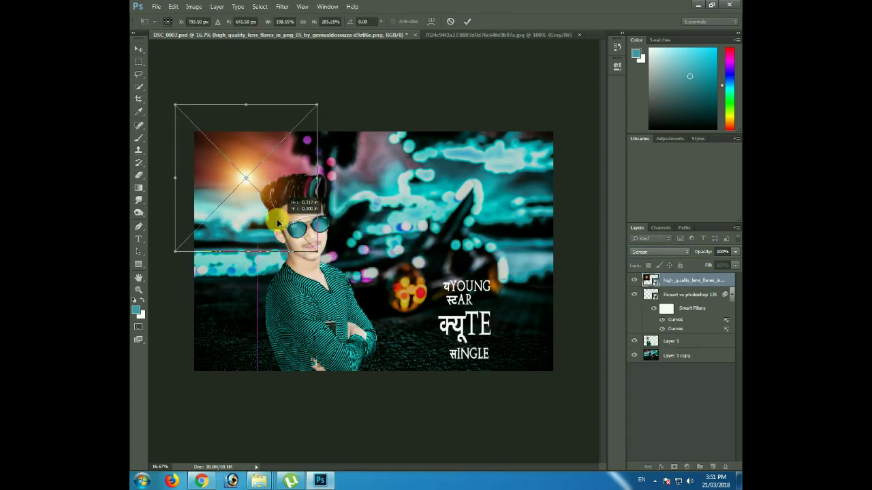
pyautogui.press('Return')
# Step: Apply a Gaussian Blur to the lens flare layer
pyautogui.click(260, 6)
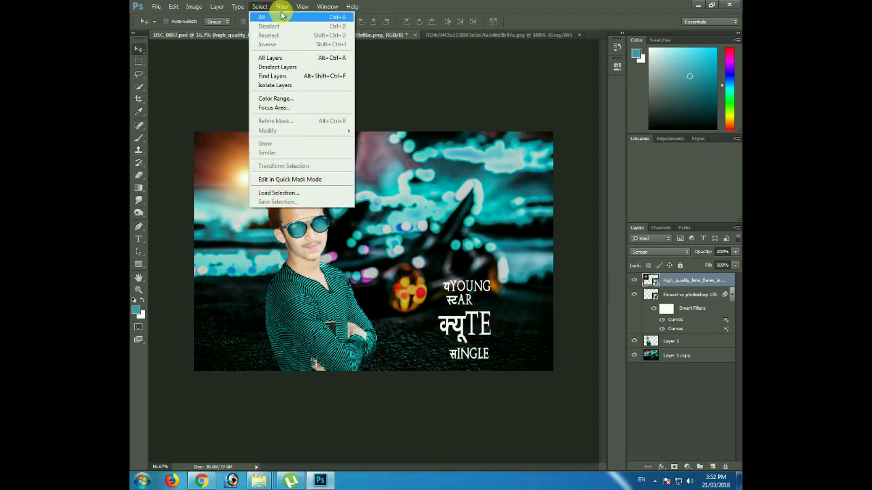
pyautogui.click(282, 6)
pyautogui.click(424, 149)
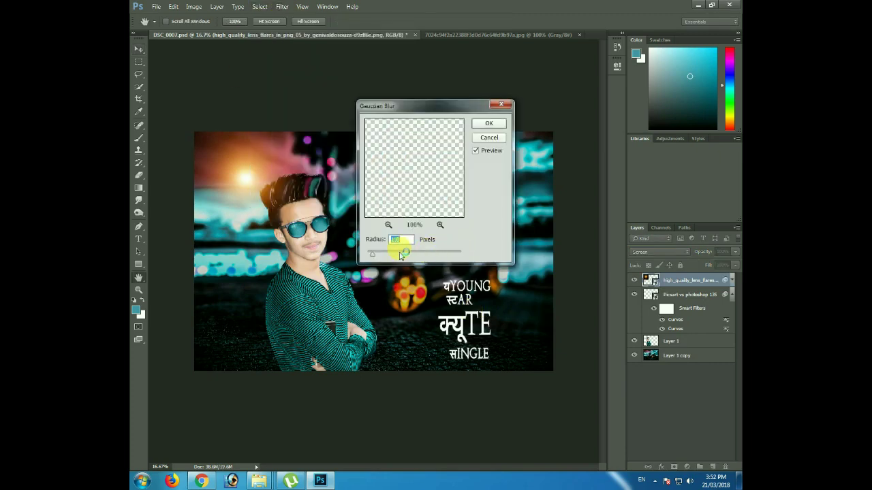
pyautogui.press('Return')
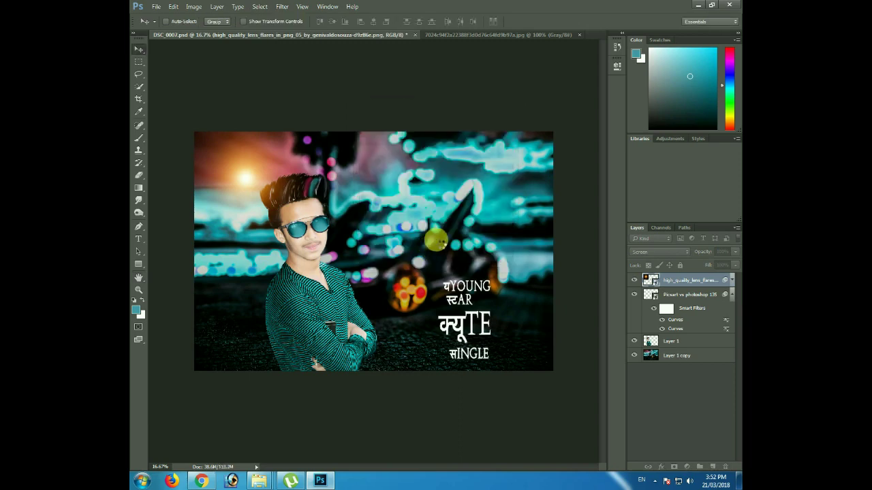
# Step: Adjust the flare with two Curves: brighten the midtones, then darken them slightly
pyautogui.hotkey('ctrl', 'm')
pyautogui.moveTo(382, 202); pyautogui.dragTo(384, 191)
pyautogui.press('Return')
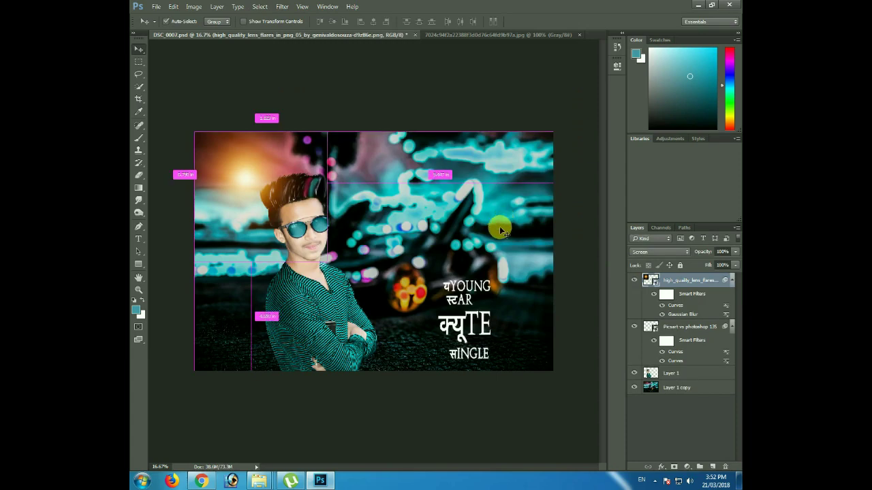
pyautogui.hotkey('ctrl', 'm')
pyautogui.moveTo(395, 198); pyautogui.dragTo(395, 209)
pyautogui.press('Return')
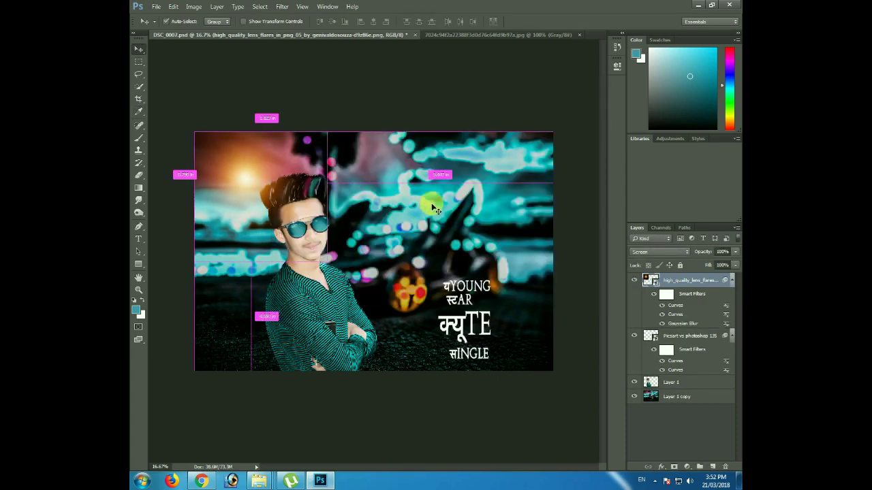
# Step: Shift the flare's hue to +25 and darken its midtones with another Curves
pyautogui.hotkey('ctrl', 'u')
pyautogui.moveTo(414, 175)
pyautogui.mouseDown()
pyautogui.moveTo(425, 174)
pyautogui.moveTo(417, 173)
pyautogui.mouseUp()
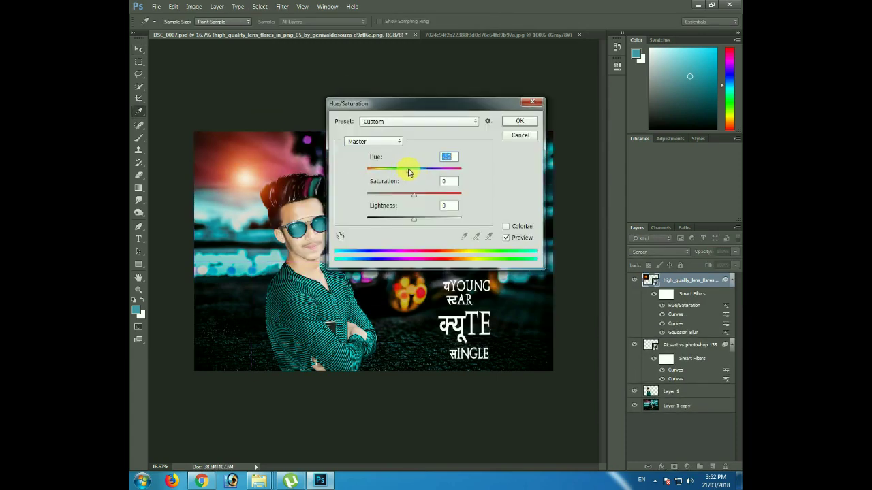
pyautogui.click(509, 124)
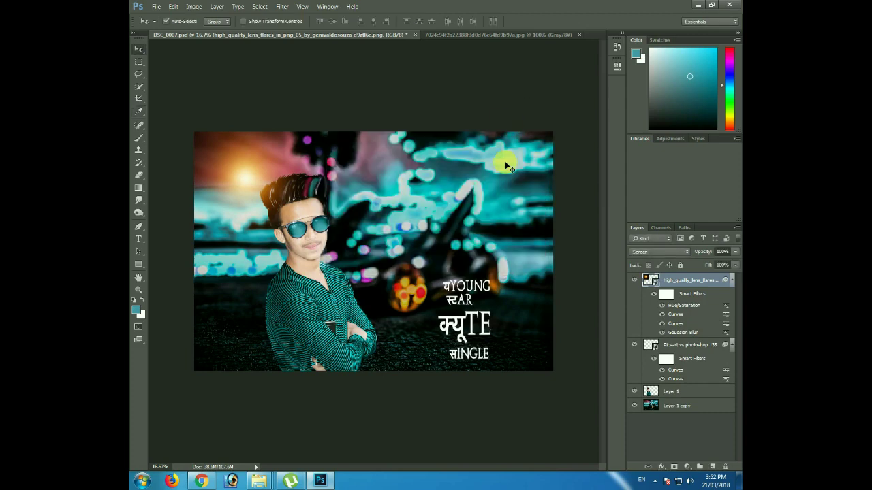
pyautogui.hotkey('ctrl', 'm')
pyautogui.moveTo(392, 192); pyautogui.dragTo(392, 200)
pyautogui.press('Return')
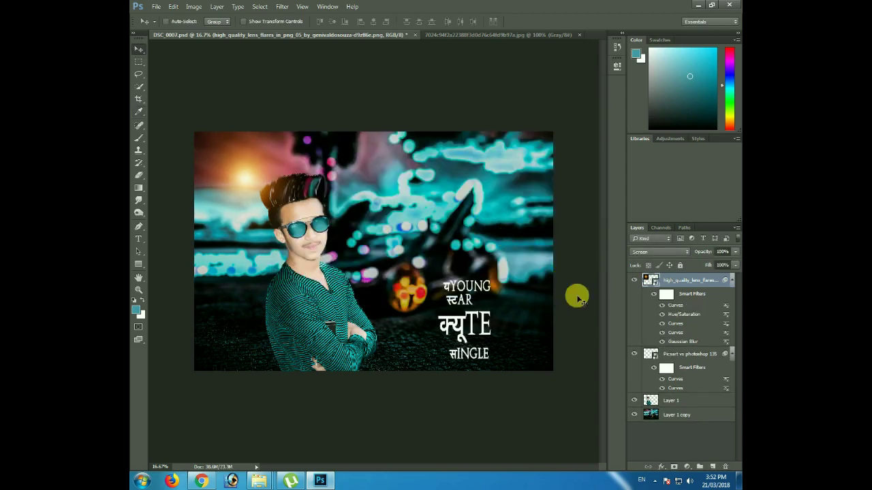
pyautogui.click(652, 401)
# Step: Give Layer 1 an Auto Curves correction followed by a midtone-brightening curve
pyautogui.hotkey('ctrl', 'm')
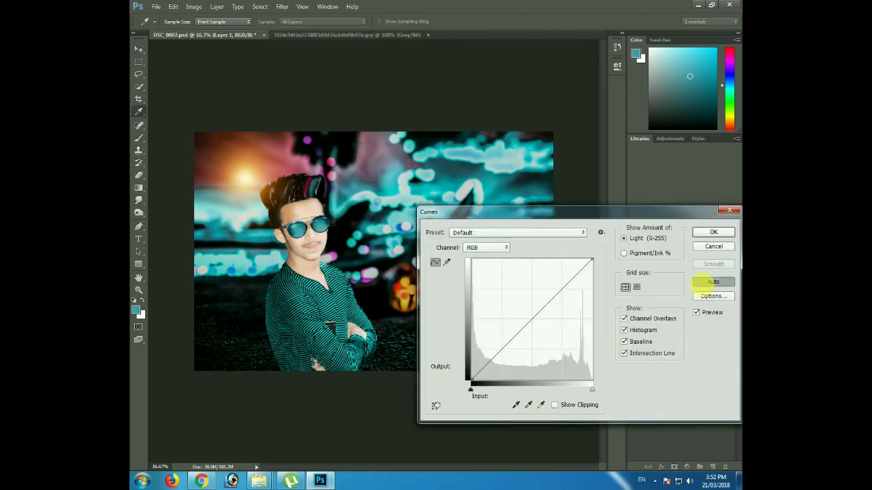
pyautogui.click(712, 282)
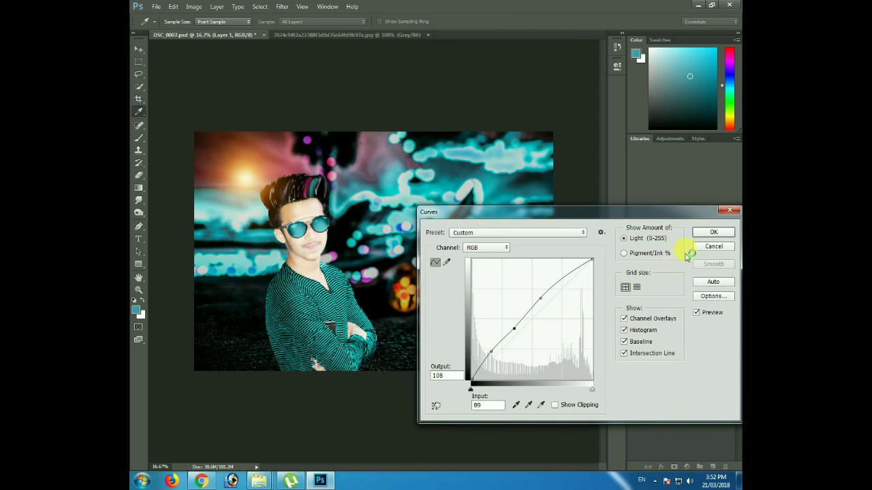
pyautogui.click(728, 211)
pyautogui.hotkey('ctrl', 'm')
pyautogui.moveTo(527, 325); pyautogui.dragTo(530, 314)
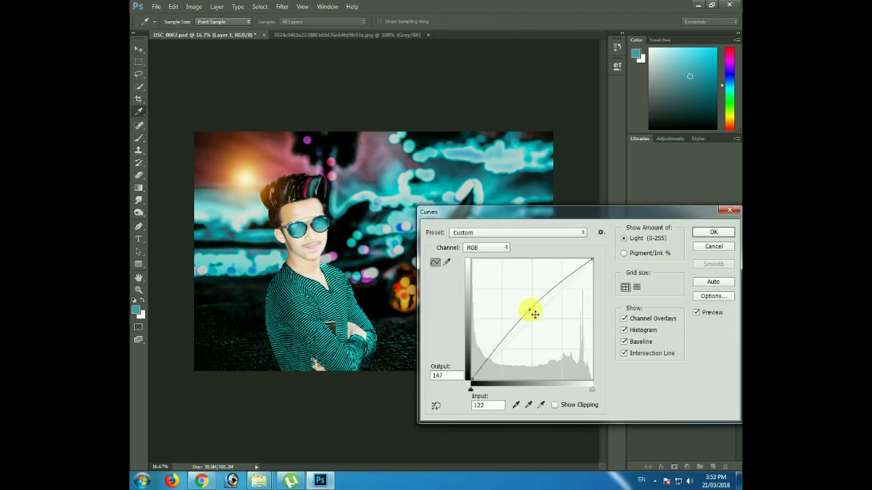
pyautogui.press('Return')
# Step: Nudge Layer 1 copy's midtones with Curves, then darken Layer 1's midtones slightly
pyautogui.click(677, 416)
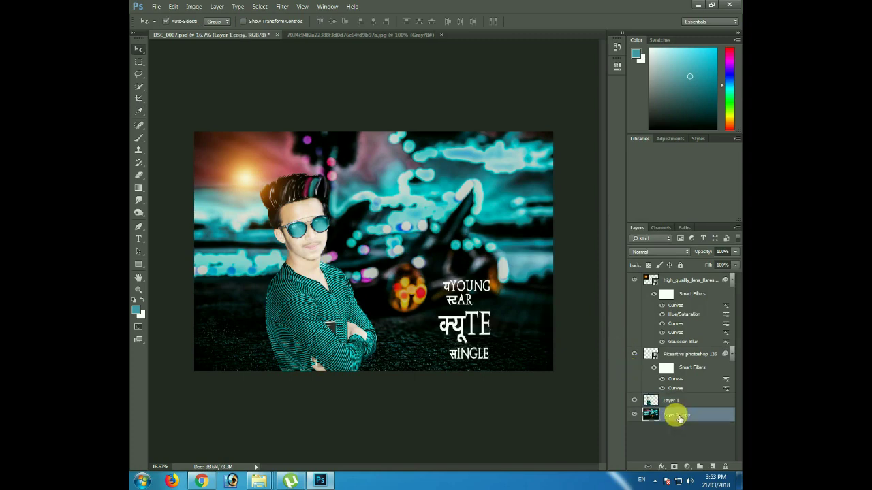
pyautogui.hotkey('ctrl', 'm')
pyautogui.moveTo(532, 318)
pyautogui.mouseDown()
pyautogui.moveTo(533, 325)
pyautogui.moveTo(531, 318)
pyautogui.mouseUp()
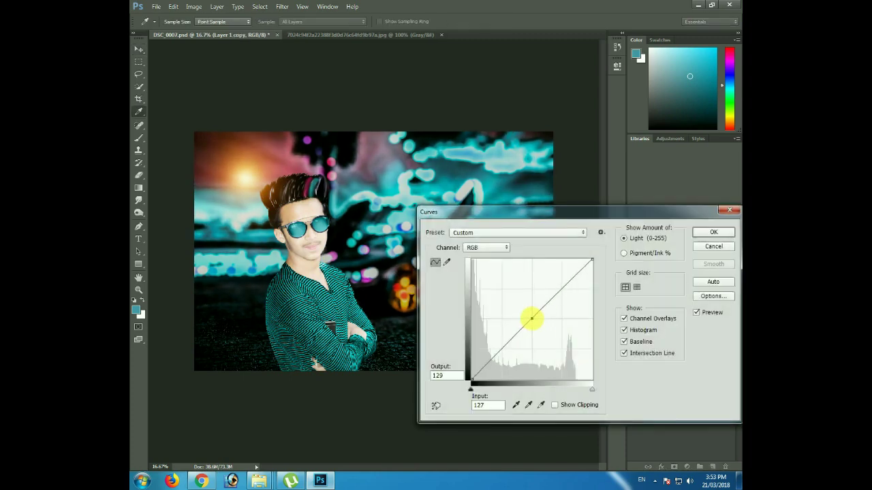
pyautogui.press('Return')
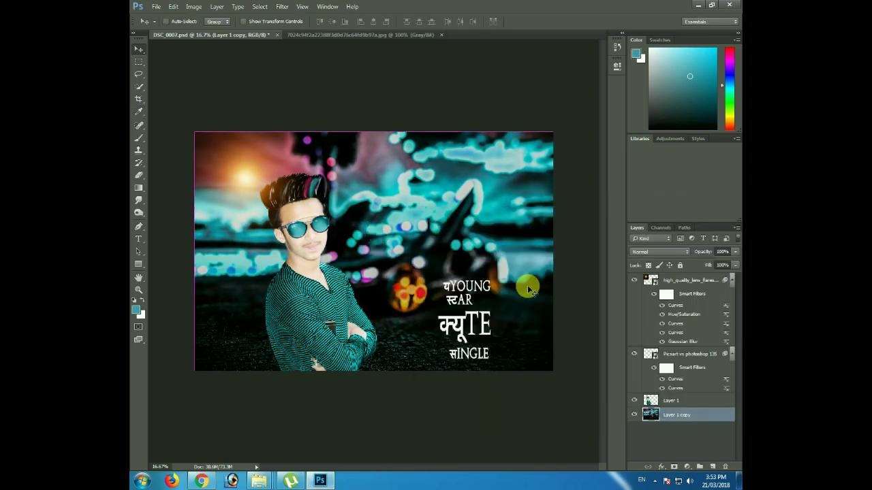
pyautogui.click(660, 399)
pyautogui.hotkey('ctrl', 'm')
pyautogui.moveTo(525, 317)
pyautogui.mouseDown()
pyautogui.moveTo(535, 326)
pyautogui.moveTo(529, 321)
pyautogui.mouseUp()
pyautogui.press('Return')
pyautogui.hotkey('ctrl', 'm')
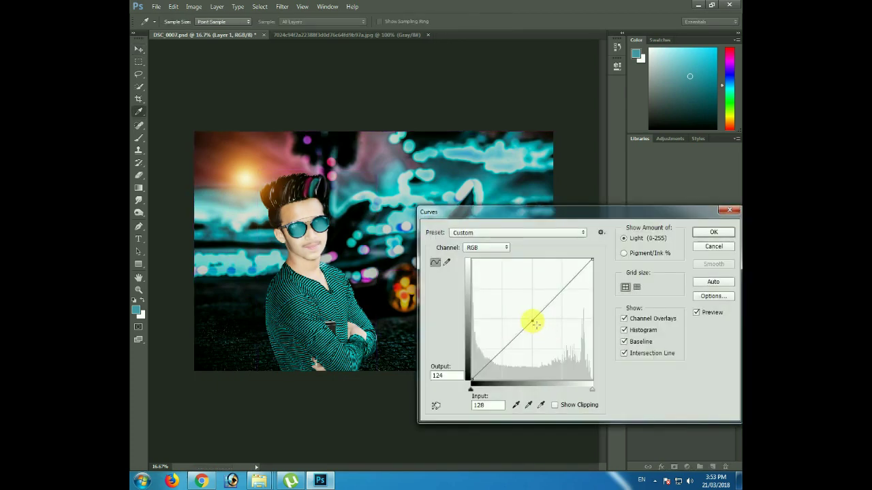
pyautogui.press('Return')
# Step: Drag the Untitled-1 copy SM Photo Graphy logo from the mushahed folder into the composite
pyautogui.click(698, 8)
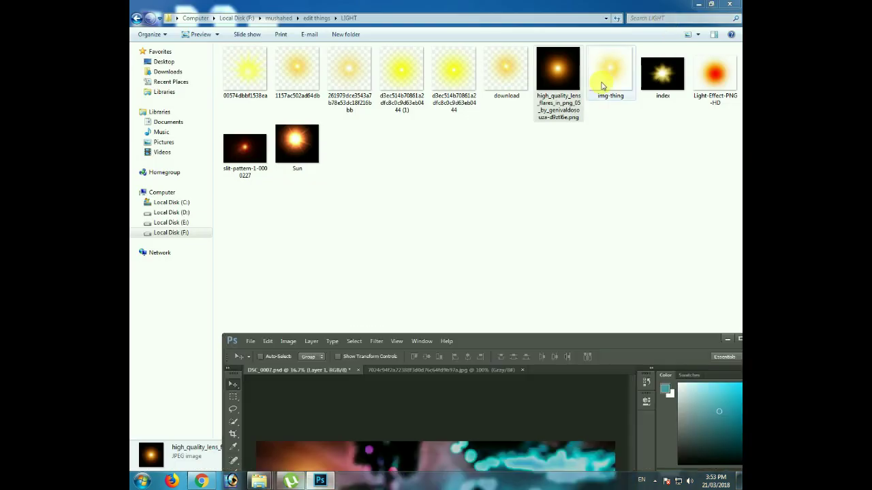
pyautogui.press('BackSpace')
pyautogui.press('BackSpace')
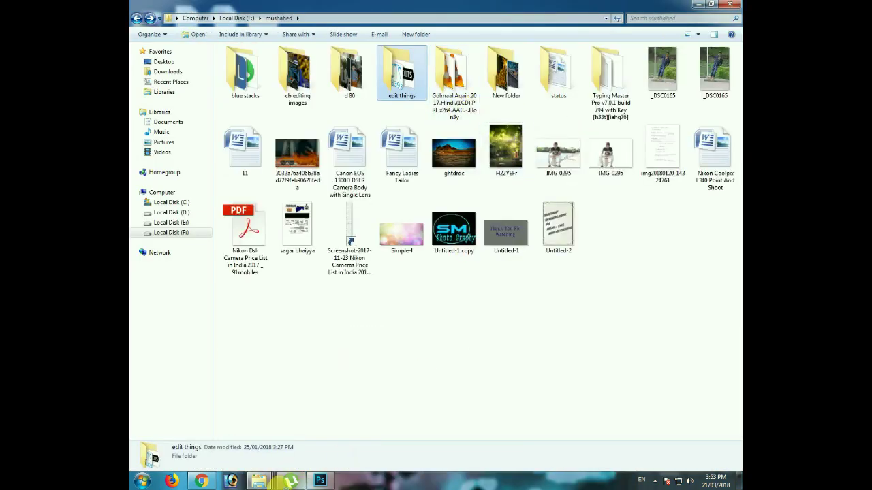
pyautogui.click(320, 481)
pyautogui.moveTo(453, 228); pyautogui.dragTo(497, 452)
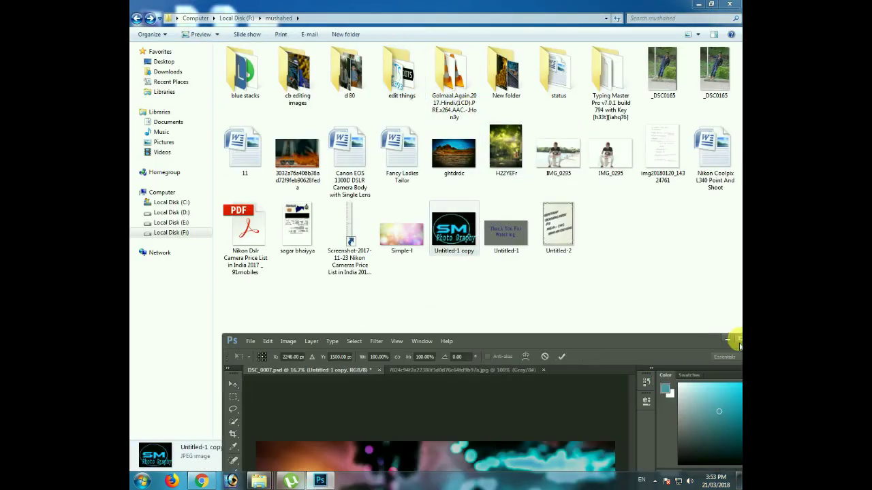
pyautogui.click(737, 341)
# Step: Move the logo to the lower left and rotate it about -6.8°
pyautogui.moveTo(370, 253)
pyautogui.mouseDown()
pyautogui.moveTo(236, 311)
pyautogui.moveTo(271, 300)
pyautogui.moveTo(236, 331)
pyautogui.mouseUp()
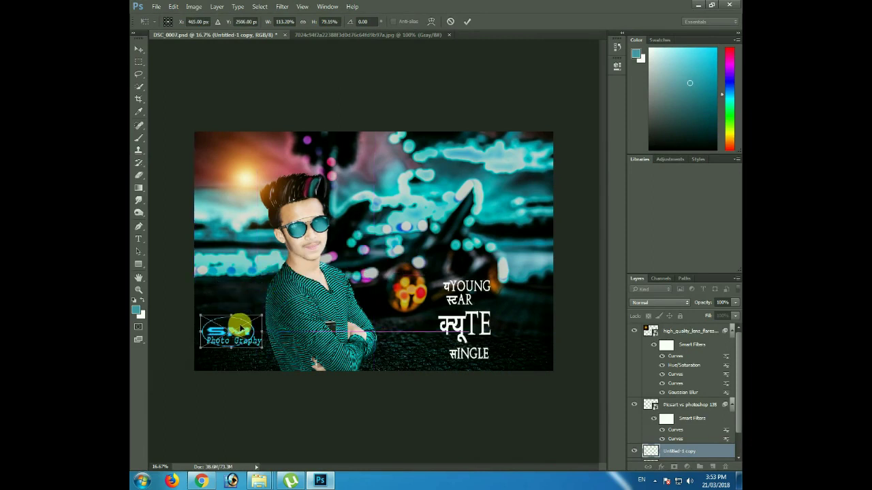
pyautogui.press('Return')
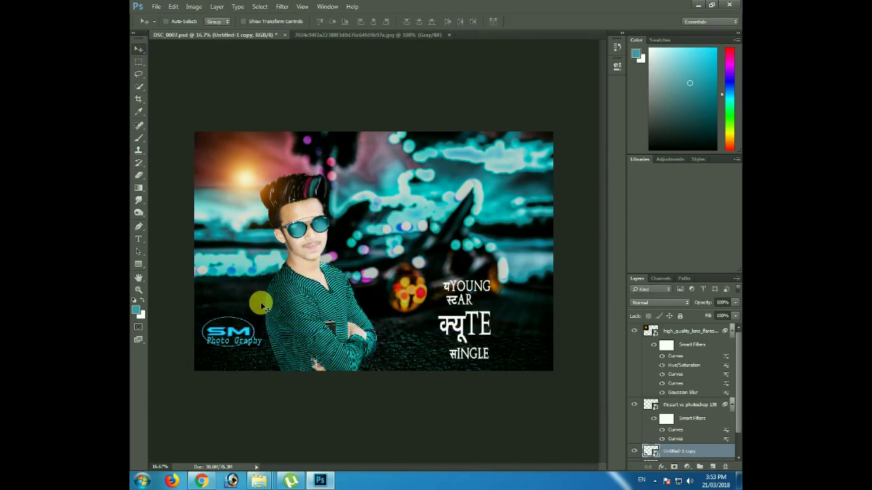
pyautogui.hotkey('ctrl', 't')
pyautogui.moveTo(280, 316)
pyautogui.mouseDown()
pyautogui.moveTo(284, 310)
pyautogui.moveTo(272, 338)
pyautogui.mouseUp()
pyautogui.press('Return')
# Step: Blend the logo layer in Screen mode and brighten it with Curves
pyautogui.click(659, 302)
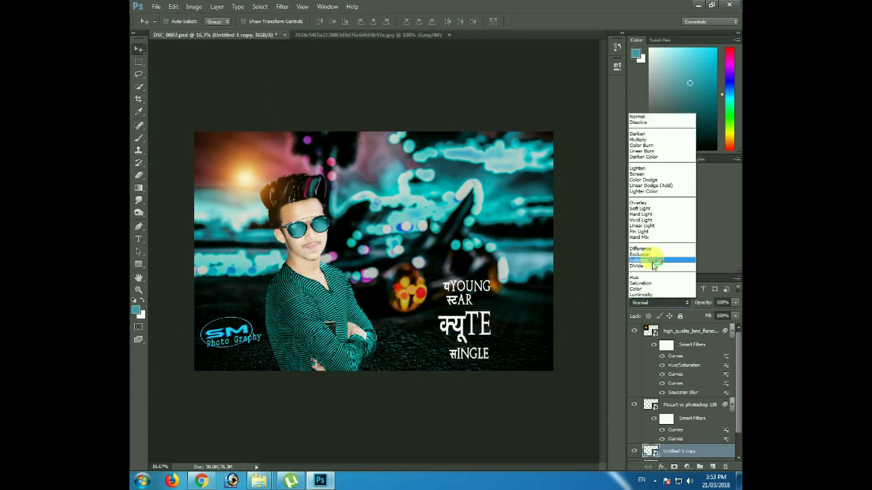
pyautogui.click(649, 176)
pyautogui.hotkey('ctrl', 'm')
pyautogui.moveTo(381, 203); pyautogui.dragTo(381, 182)
pyautogui.press('Return')
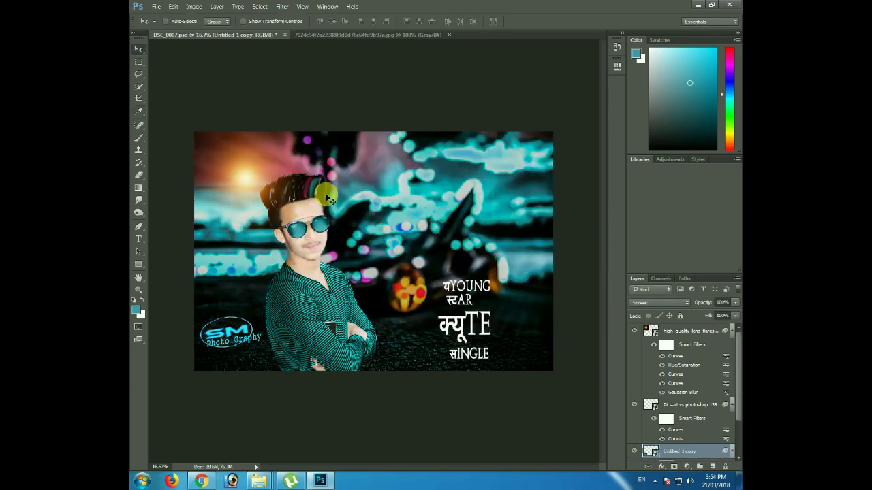
pyautogui.click(159, 10)
# Step: Save the composite as the JPEG 'faiz' on Local Disk (F:) at Maximum quality
pyautogui.click(183, 111)
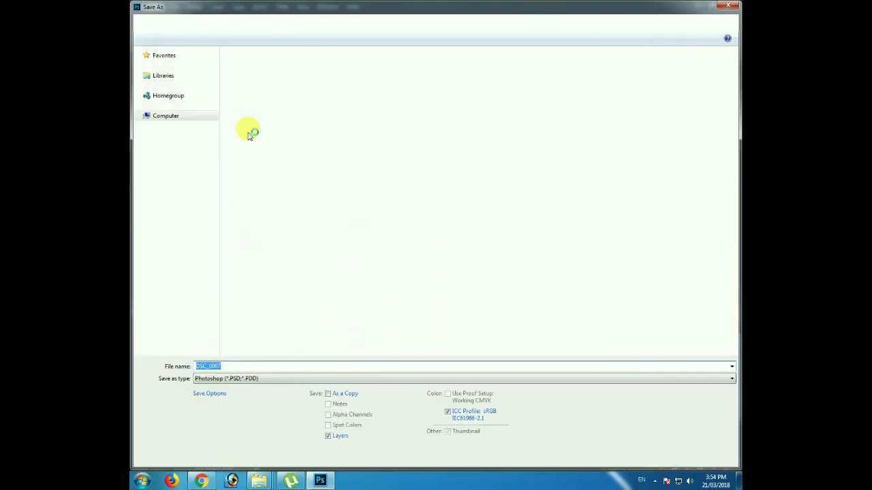
pyautogui.click(175, 236)
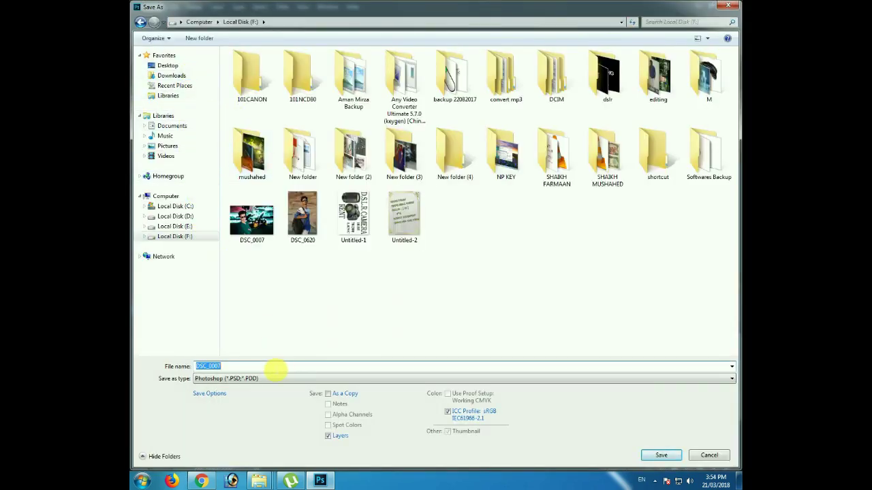
pyautogui.write('faiz')
pyautogui.click(270, 376)
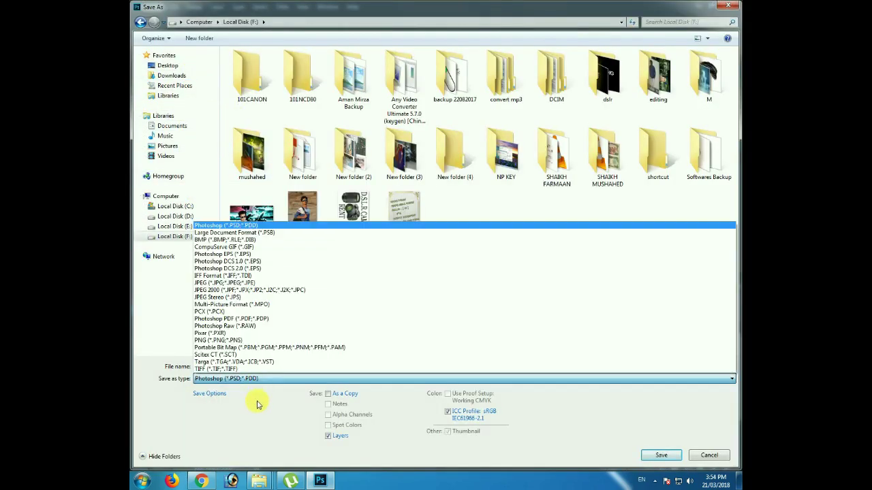
pyautogui.click(245, 287)
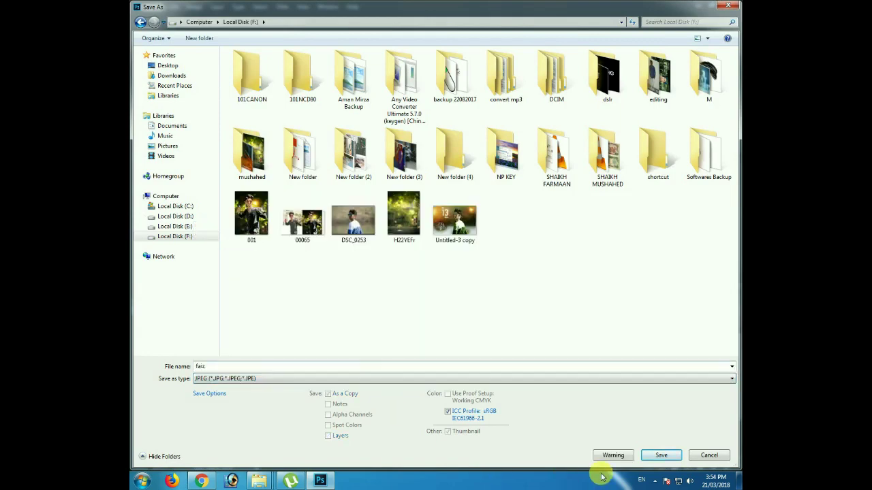
pyautogui.click(660, 455)
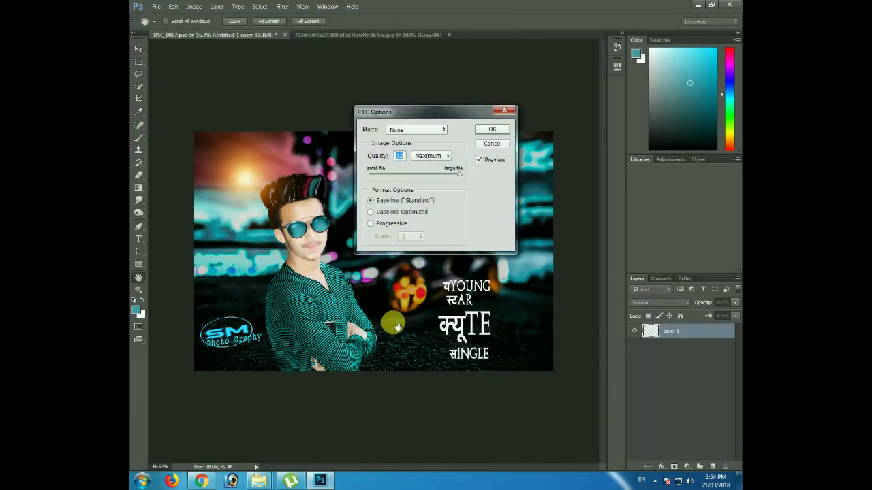
pyautogui.click(496, 129)
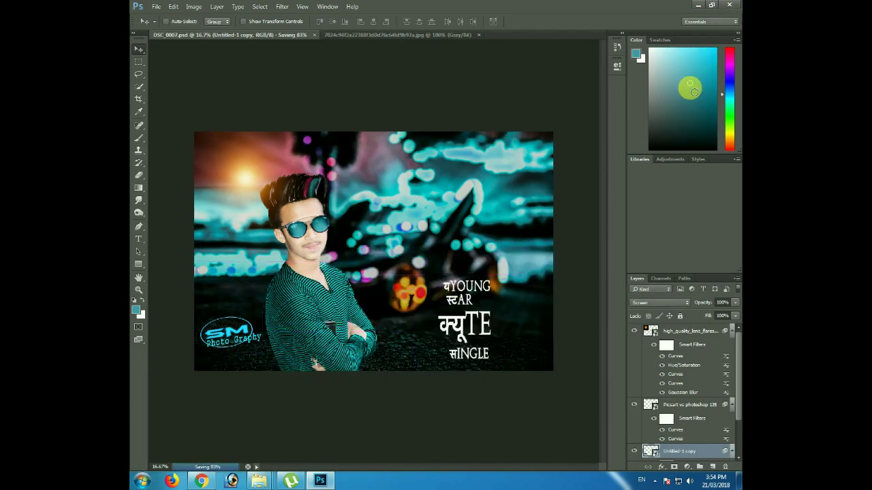
# Step: Open the saved faiz JPEG from Local Disk (F:) in Windows Photo Viewer
pyautogui.click(699, 9)
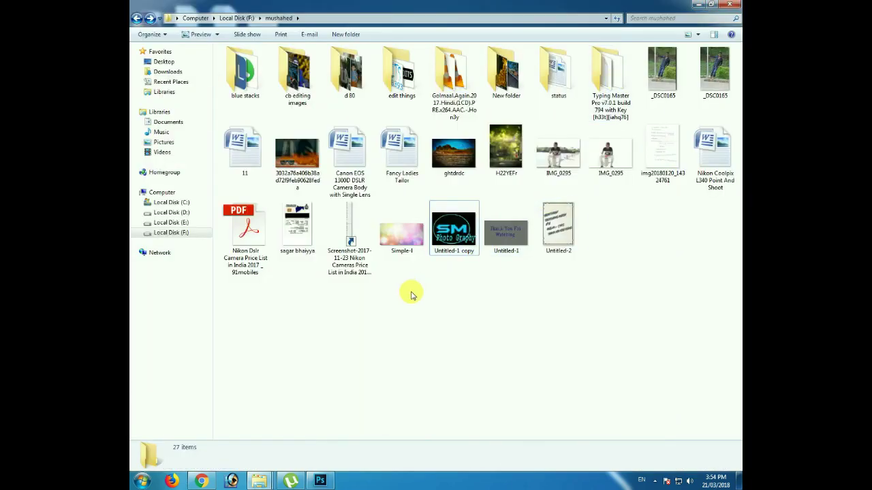
pyautogui.press('BackSpace')
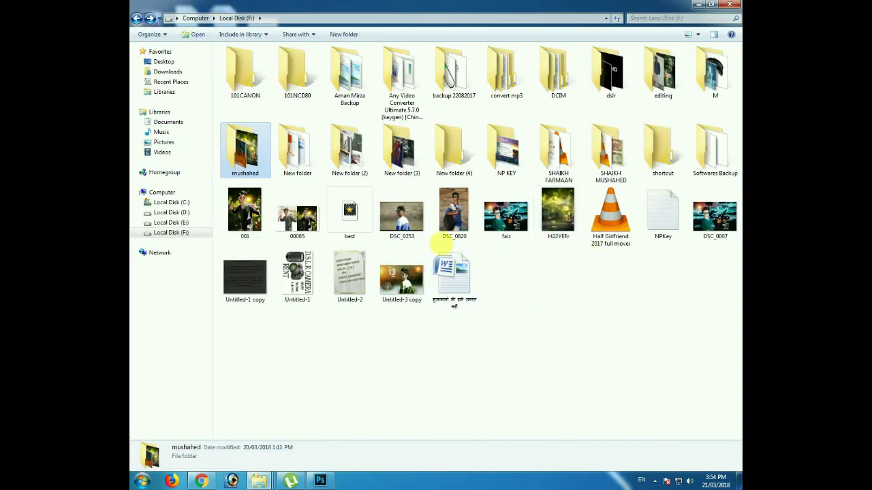
pyautogui.click(517, 220)
pyautogui.doubleClick(516, 220)
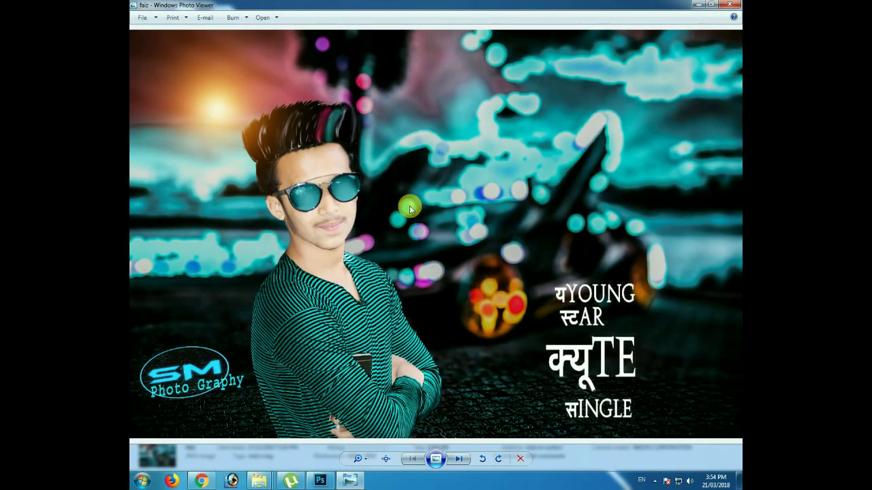
pyautogui.scroll(3, 359, 199)
pyautogui.scroll(-1, 359, 200)
pyautogui.scroll(-2, 566, 296)
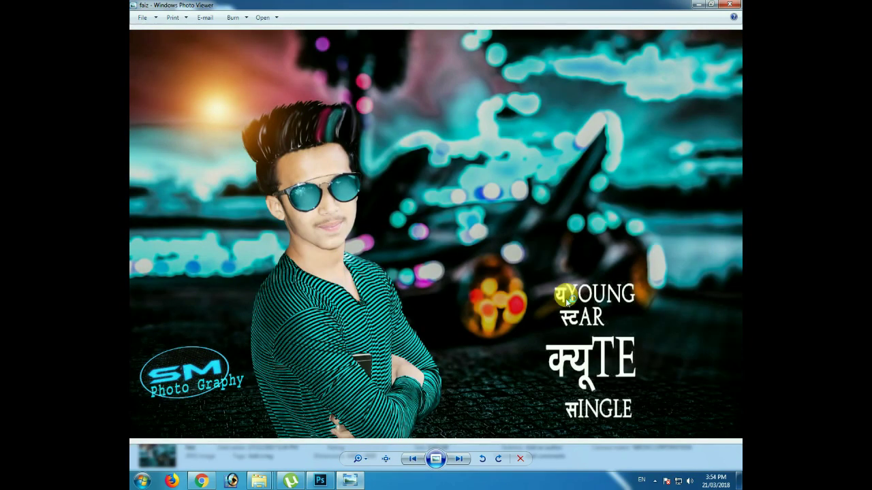